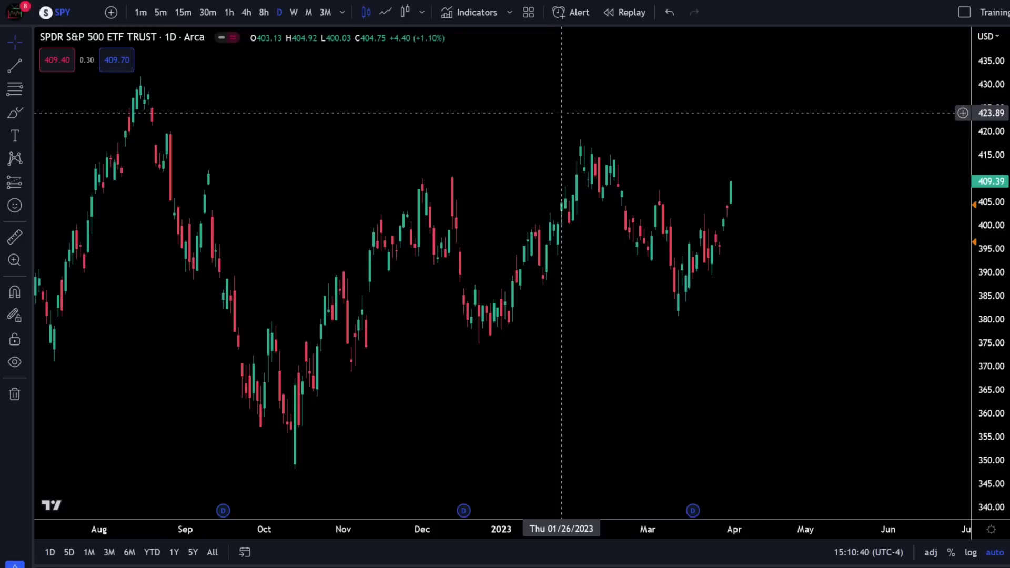
Add the Relative Strength Index indicator to the SPY daily chart.
click(468, 16)
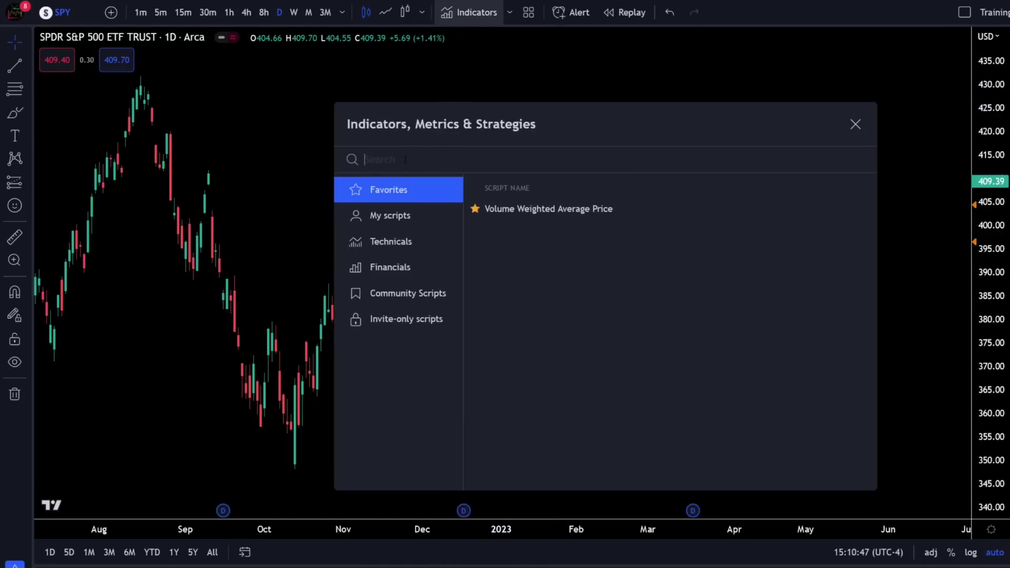
text(rsi)
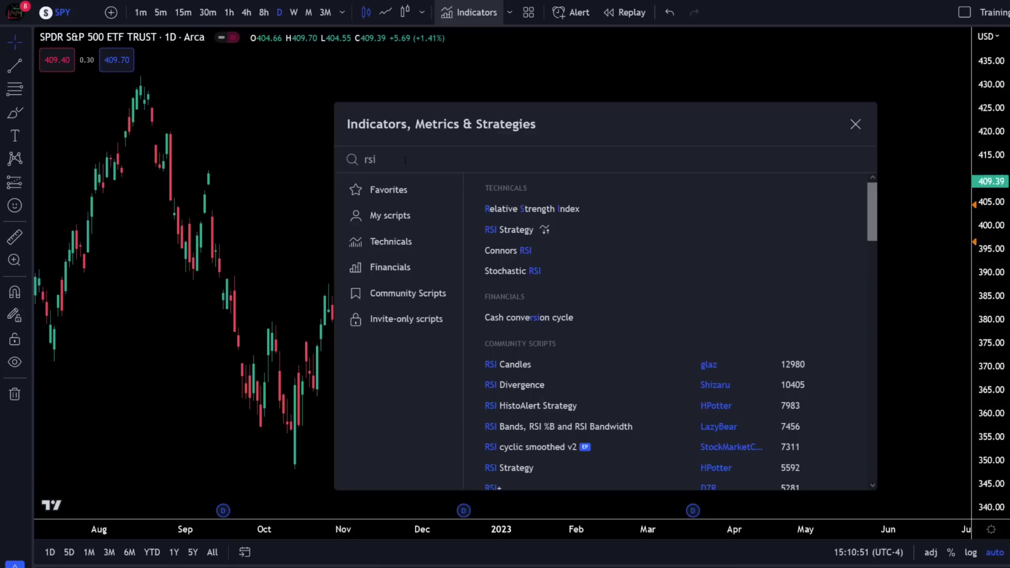
click(572, 210)
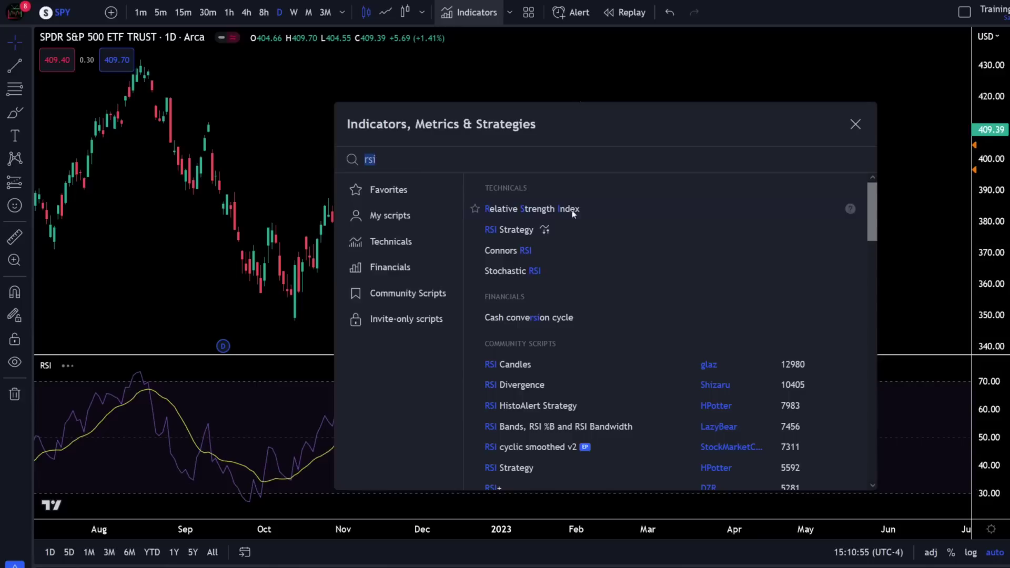
click(856, 124)
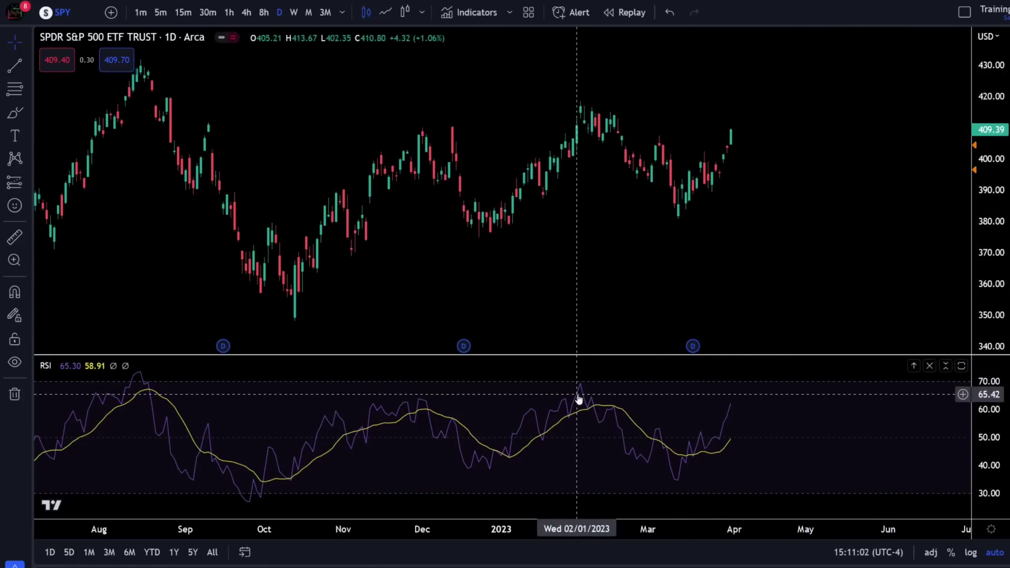
In the RSI style settings, hide the RSI-based MA and change the RSI line's color to white.
mouse_move(112, 369)
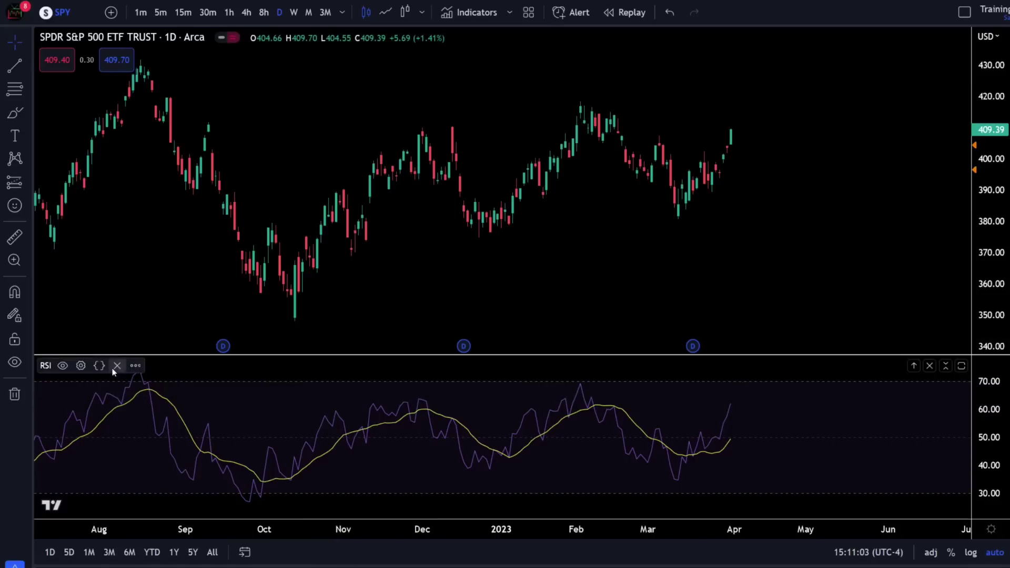
click(81, 366)
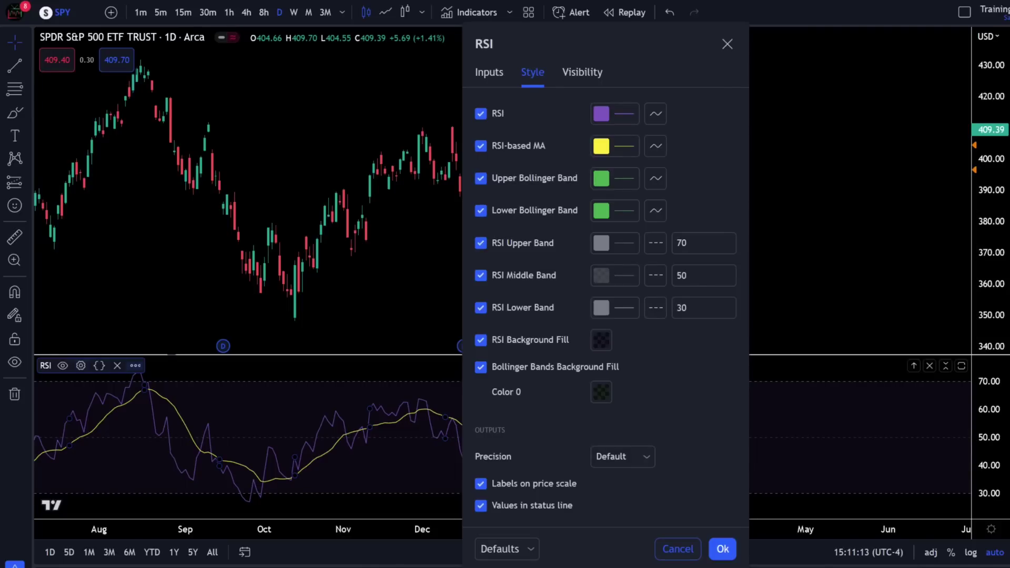
click(482, 146)
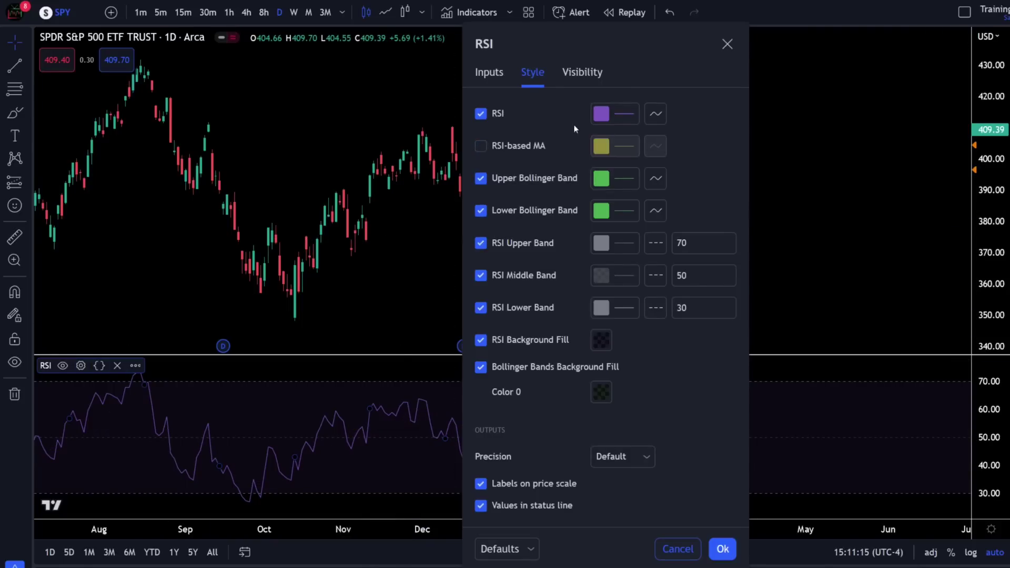
click(623, 120)
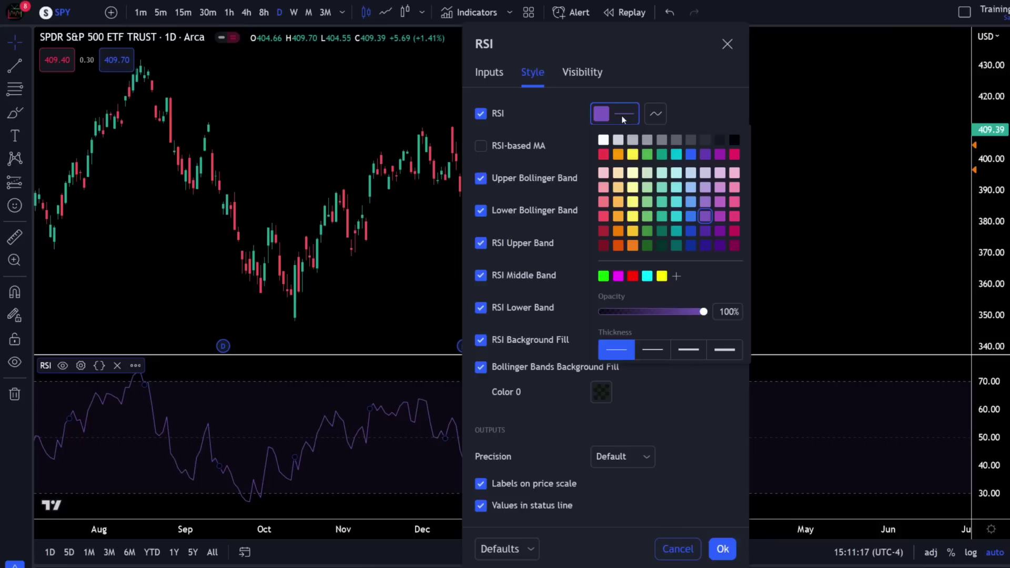
click(604, 140)
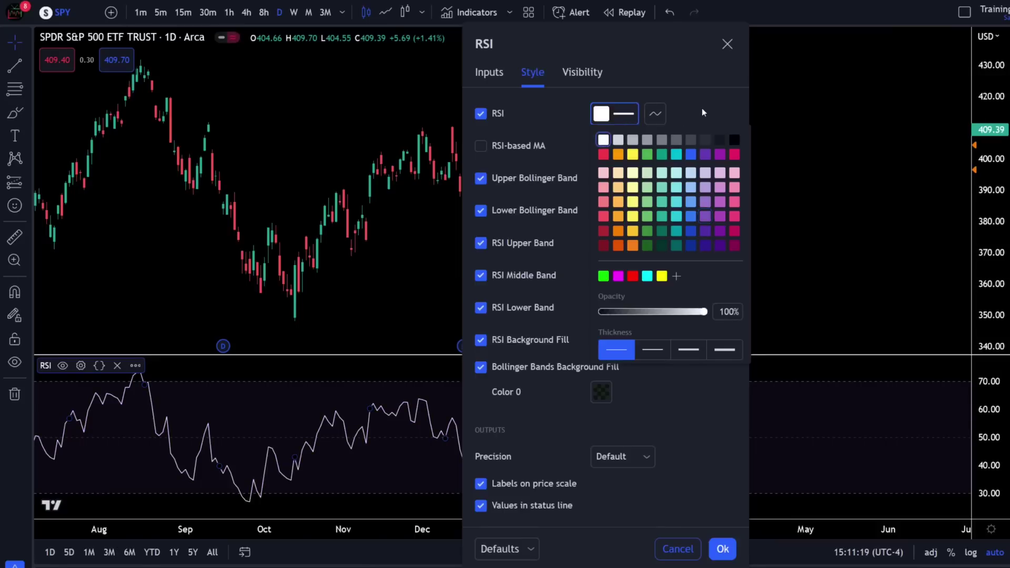
click(633, 122)
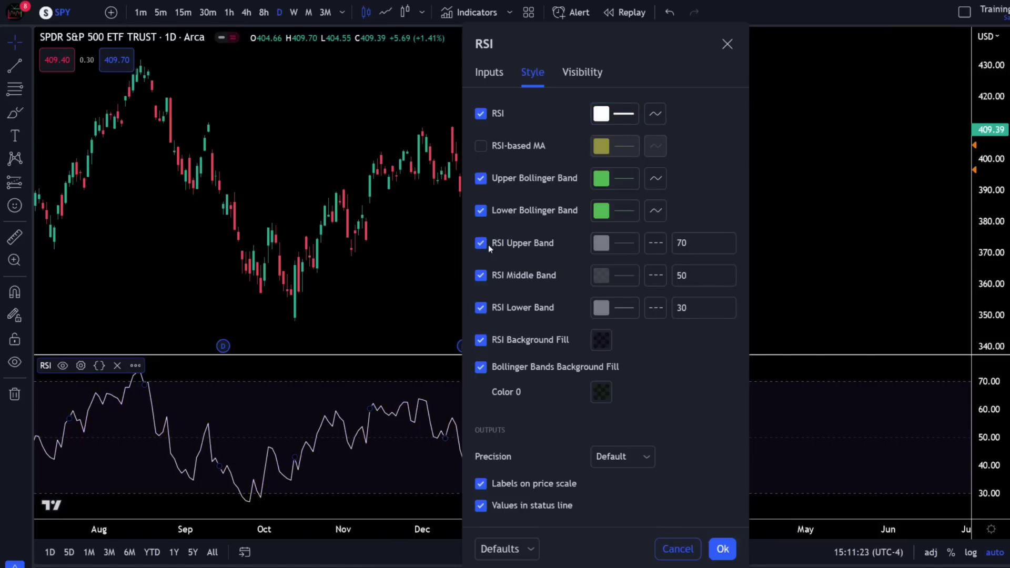
Make the RSI Upper Band at 70 a bright red dotted line.
click(624, 247)
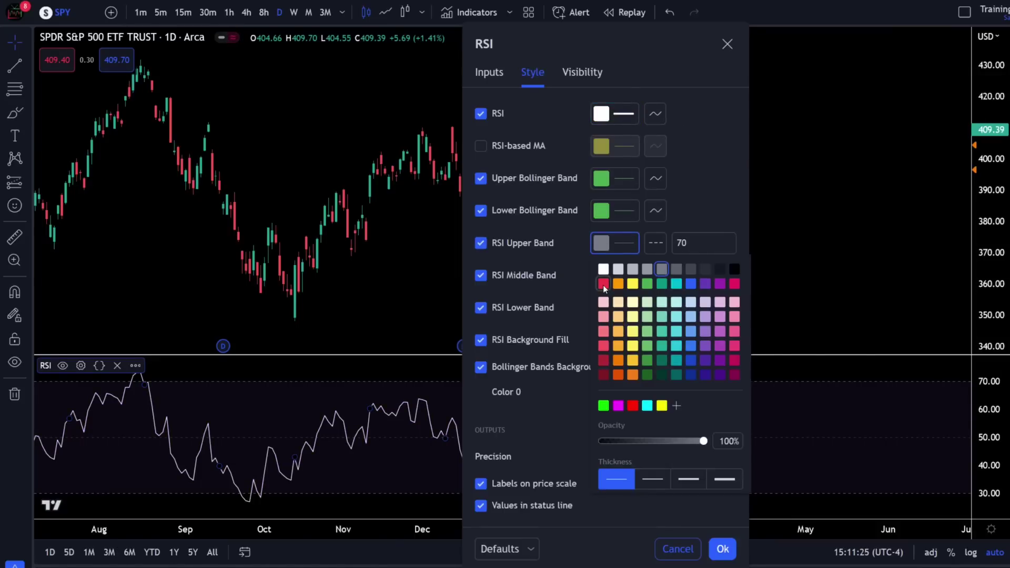
click(604, 283)
click(633, 406)
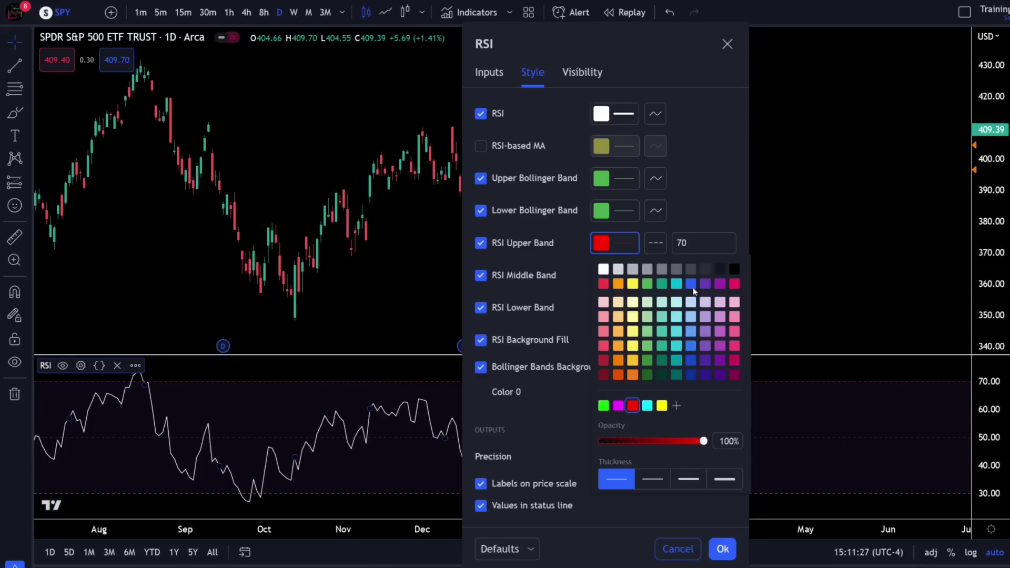
click(661, 247)
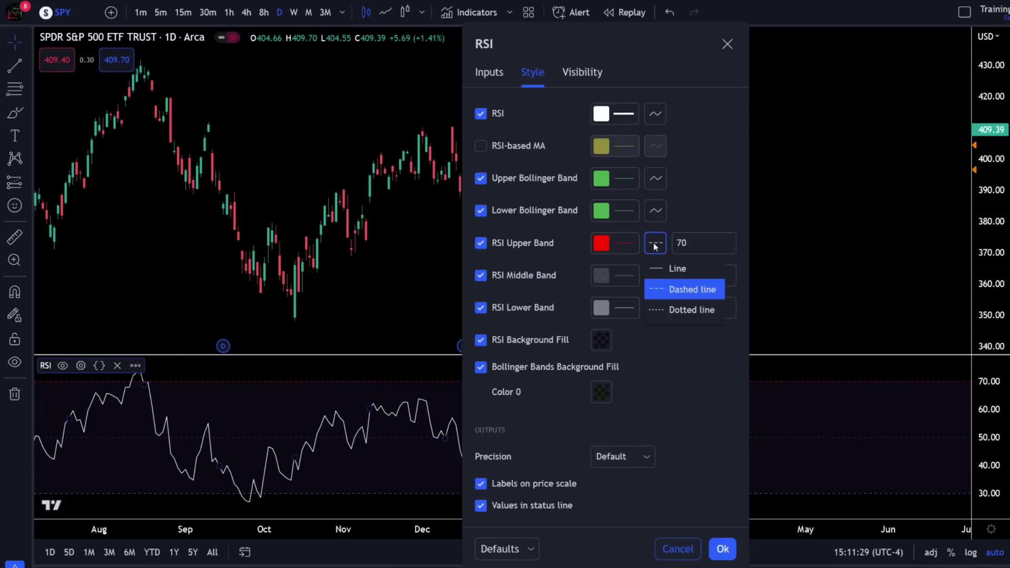
click(681, 312)
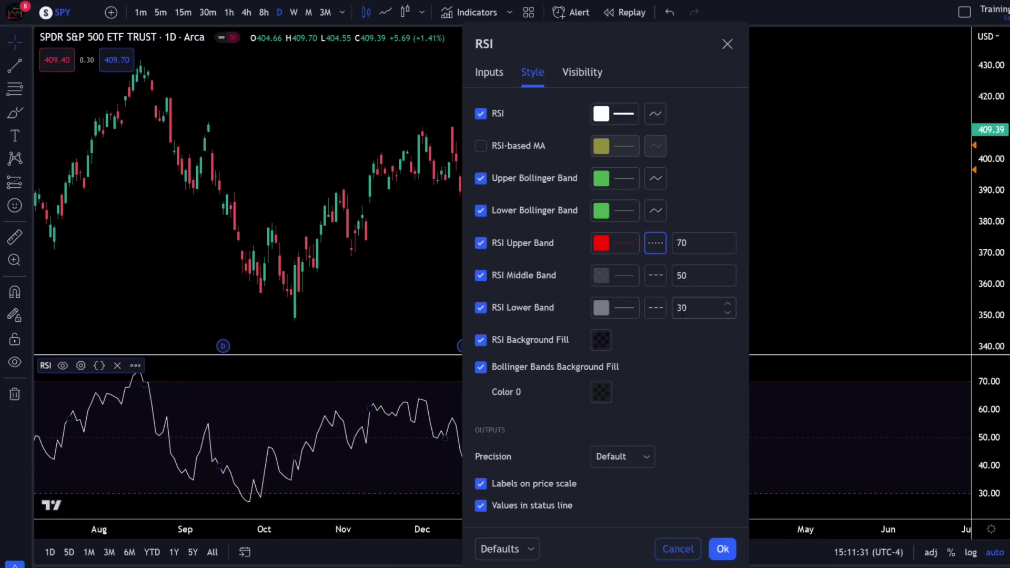
Make the RSI Middle Band at 50 a bright yellow dotted line with full opacity.
click(604, 278)
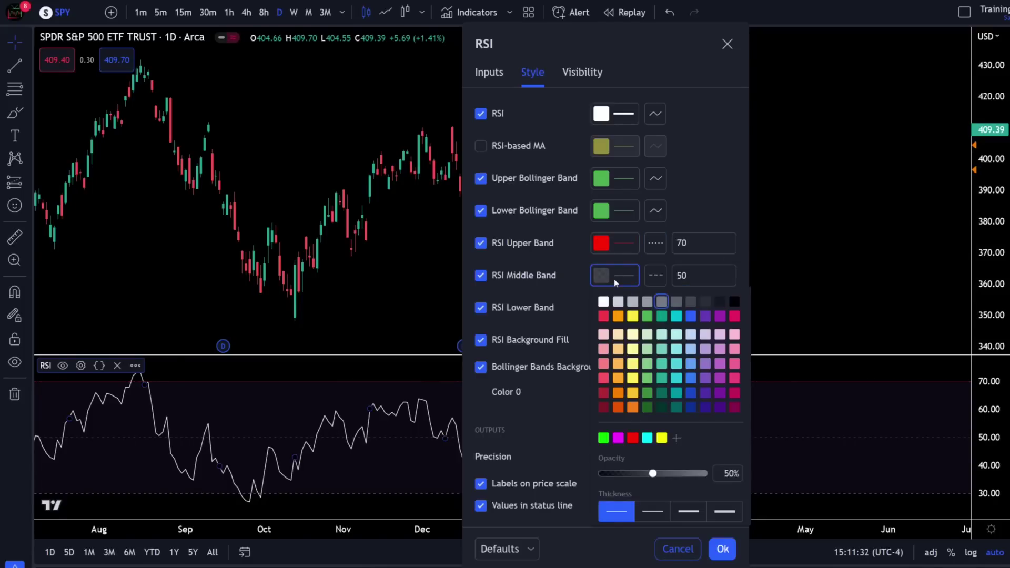
click(662, 438)
drag(653, 474, 712, 477)
click(658, 278)
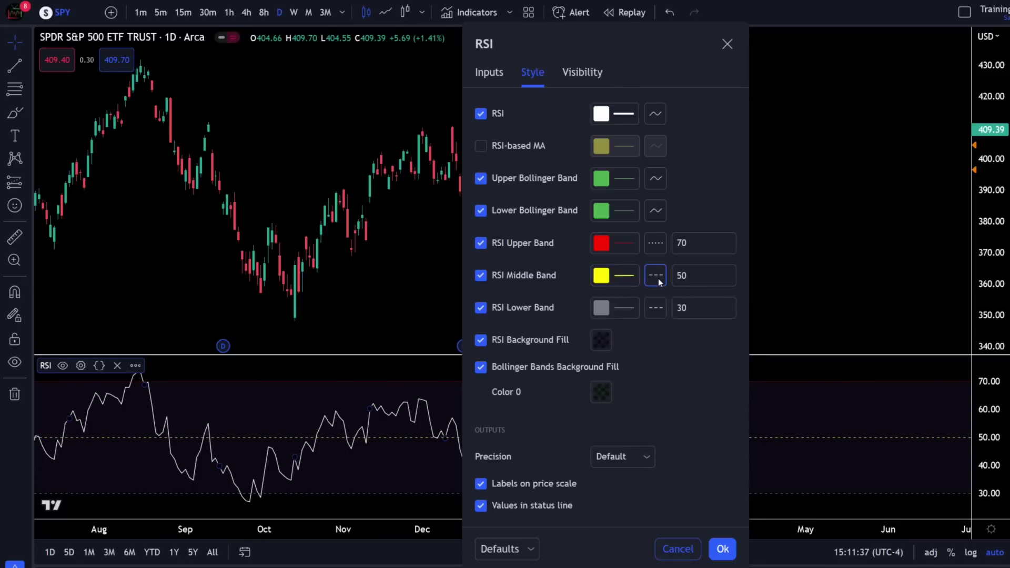
click(682, 345)
Make the RSI Lower Band at 30 a bright green dotted line, and turn off the RSI Background Fill.
click(615, 307)
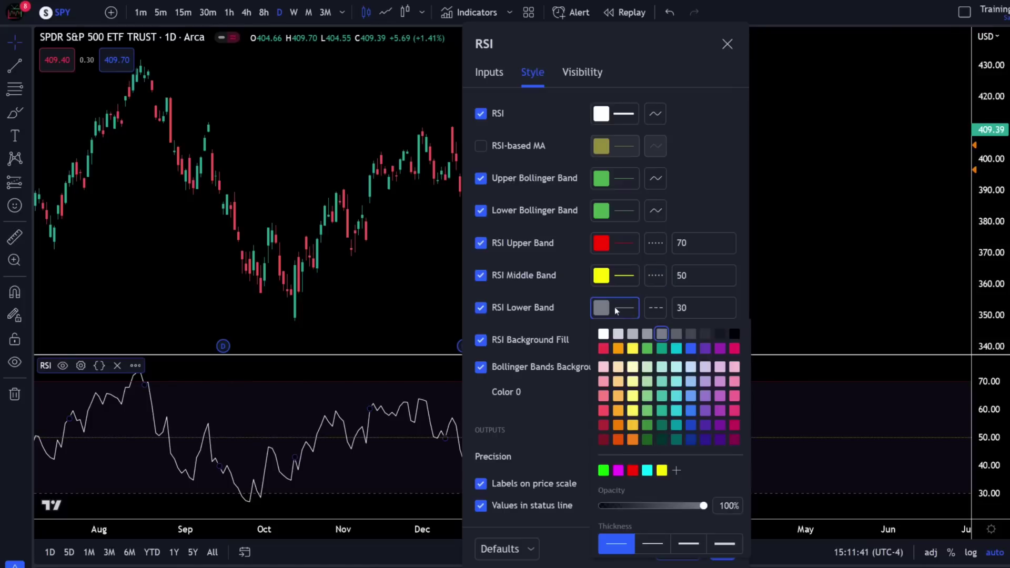
click(604, 471)
click(655, 308)
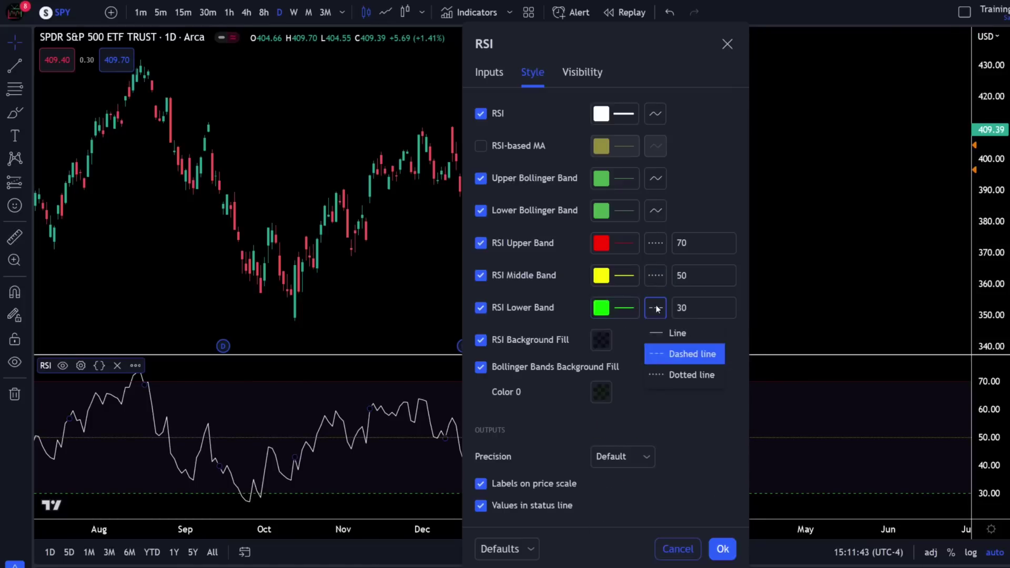
click(674, 375)
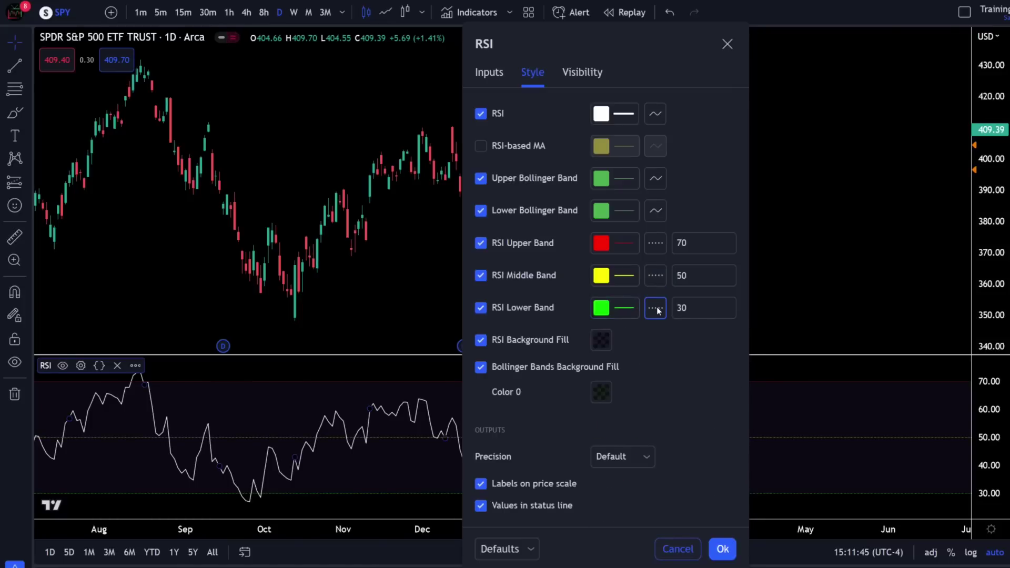
click(481, 341)
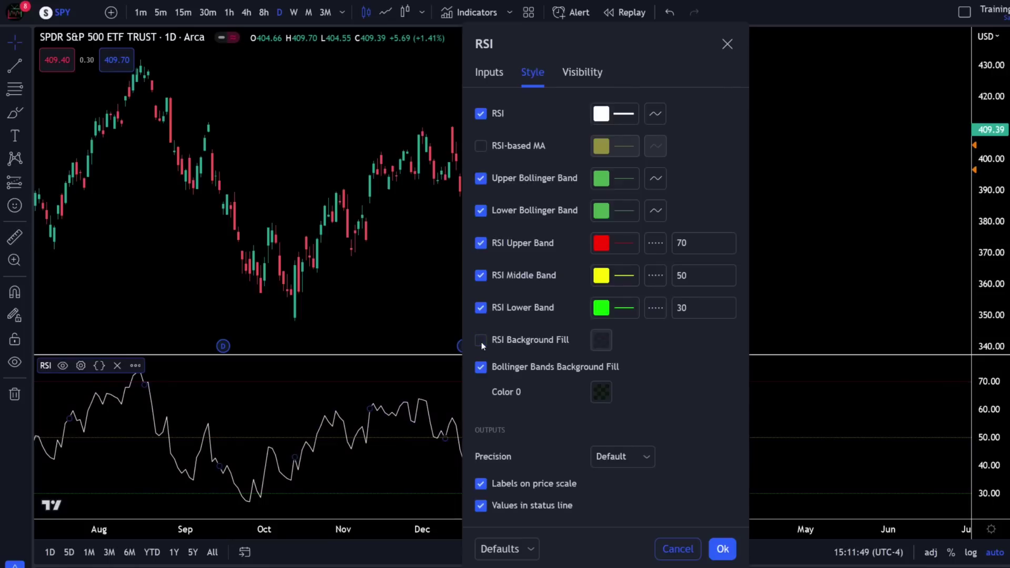
click(725, 549)
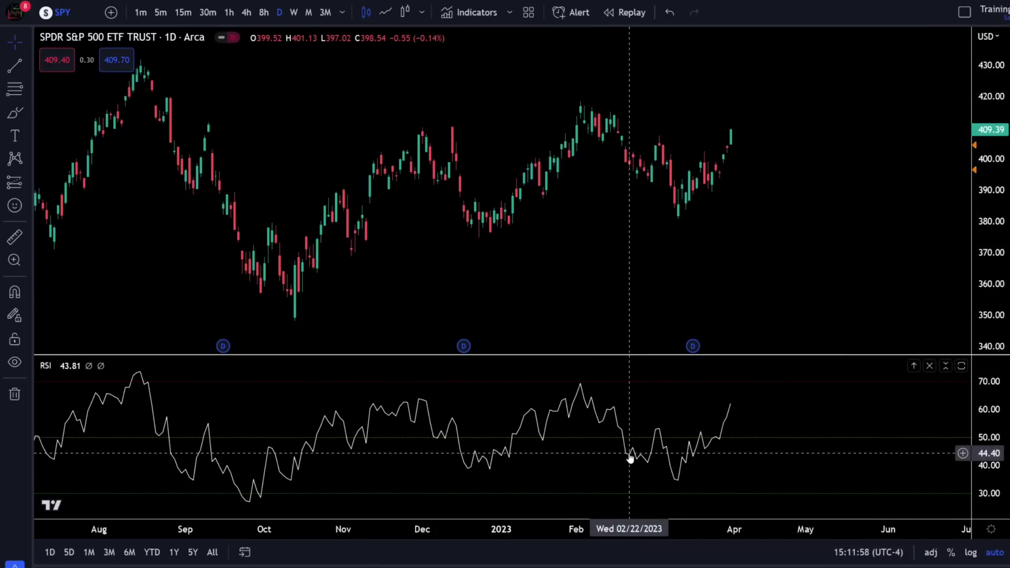
Find the community script Squeeze Momentum Indicator [LazyBear] and add it to the chart.
click(470, 12)
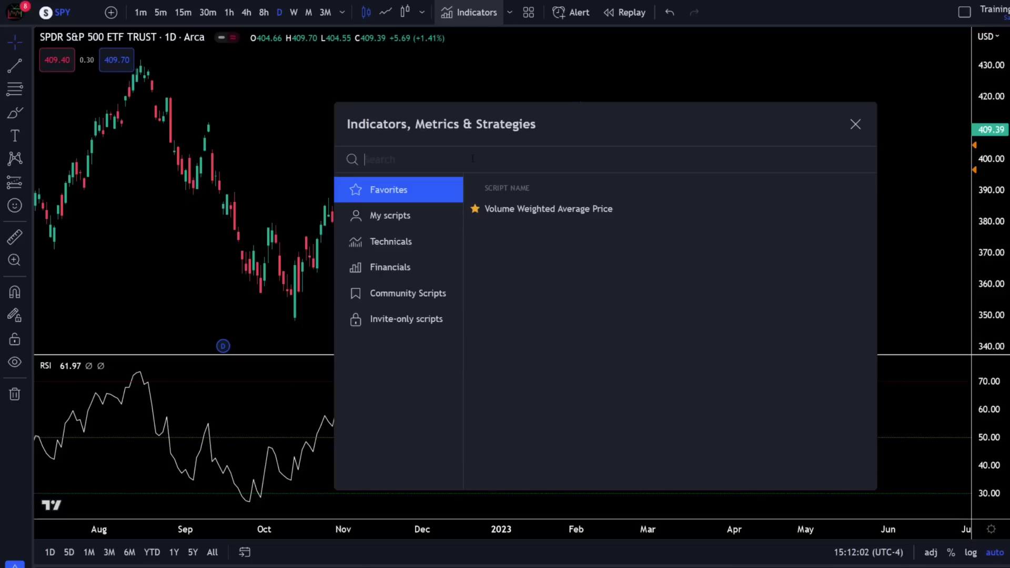
text(squeeze)
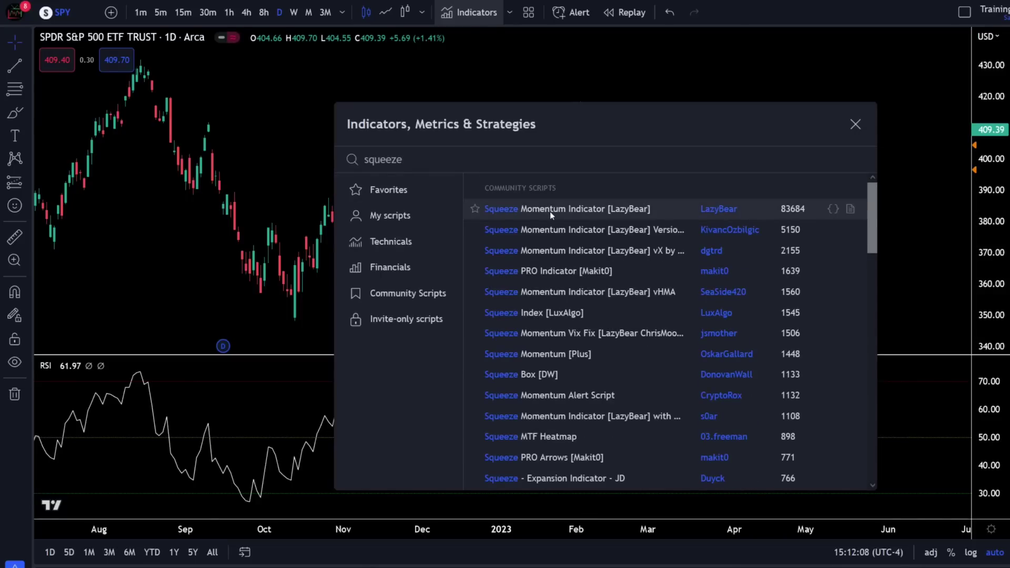
click(550, 212)
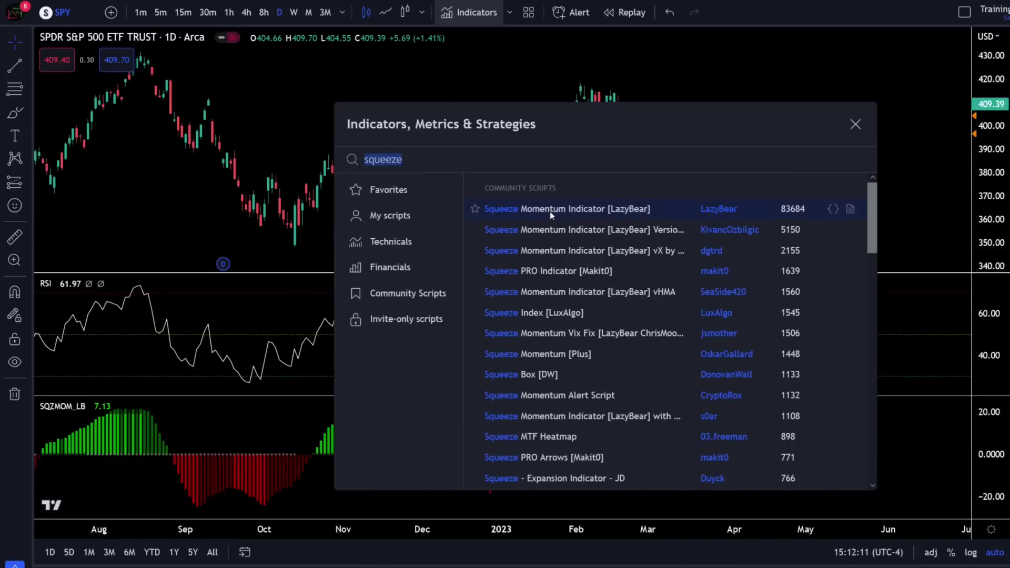
click(853, 129)
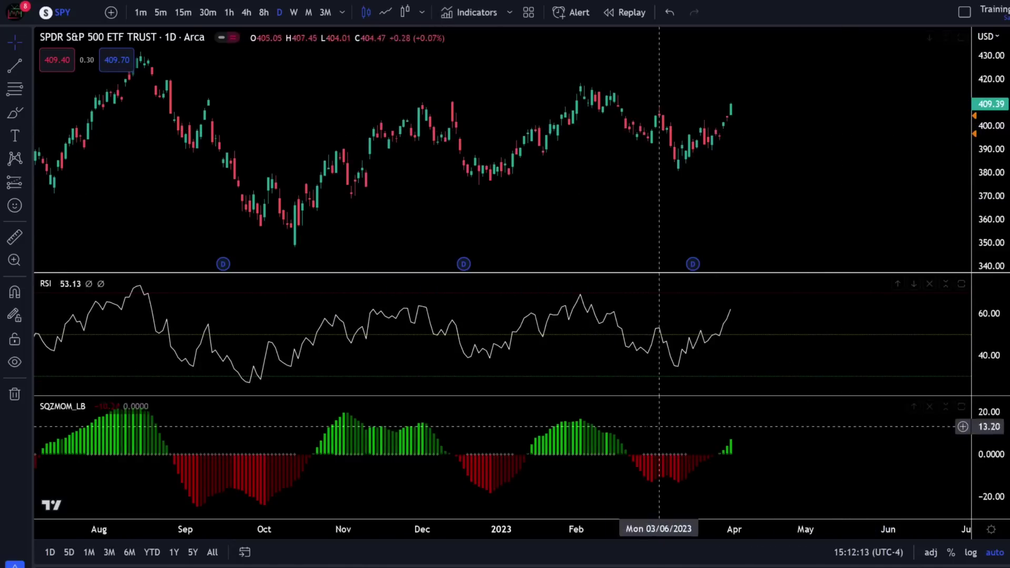
In the squeeze indicator's style settings, set Color 1 of the second plot to red with the third line thickness.
mouse_move(88, 409)
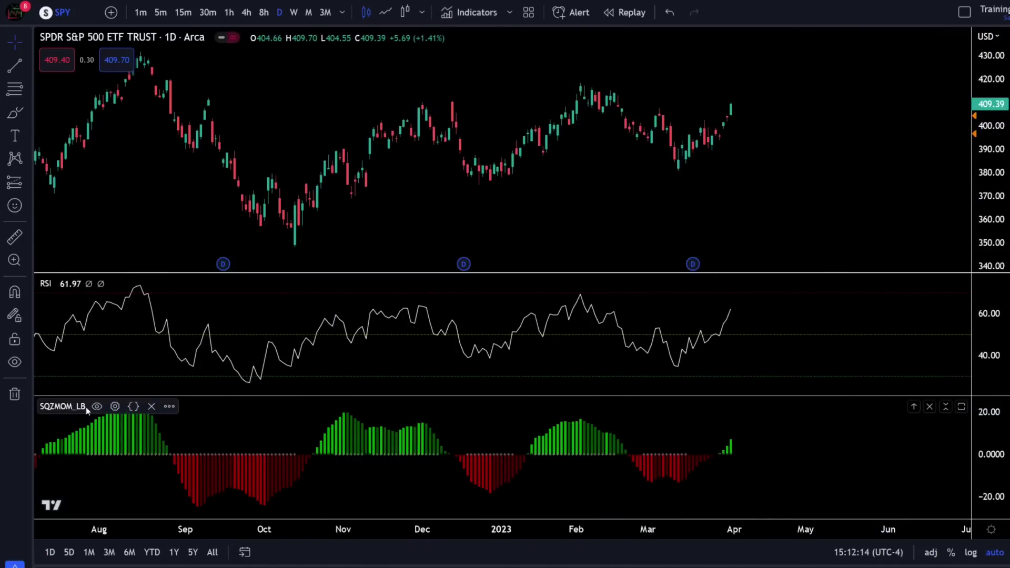
click(115, 407)
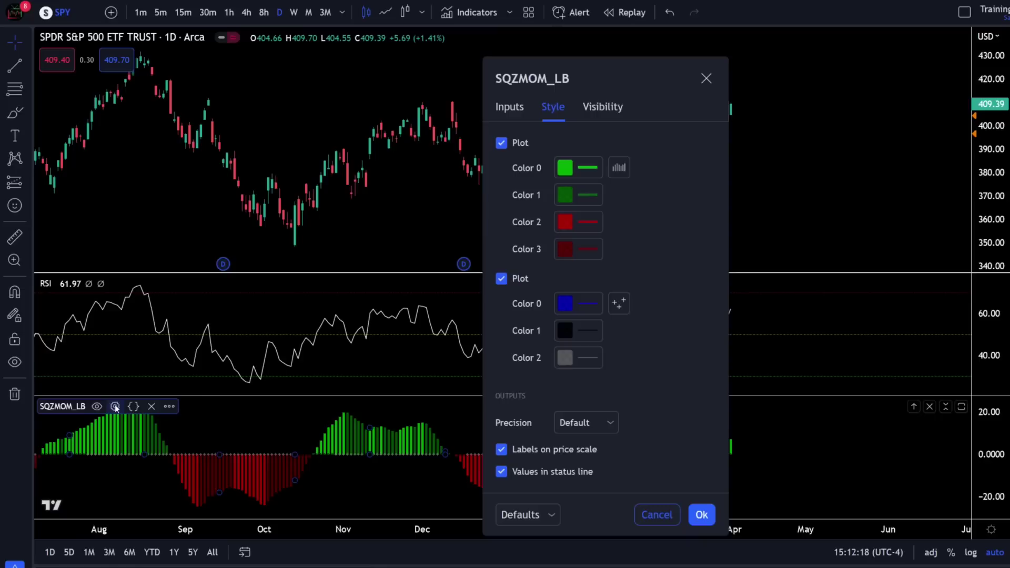
click(586, 330)
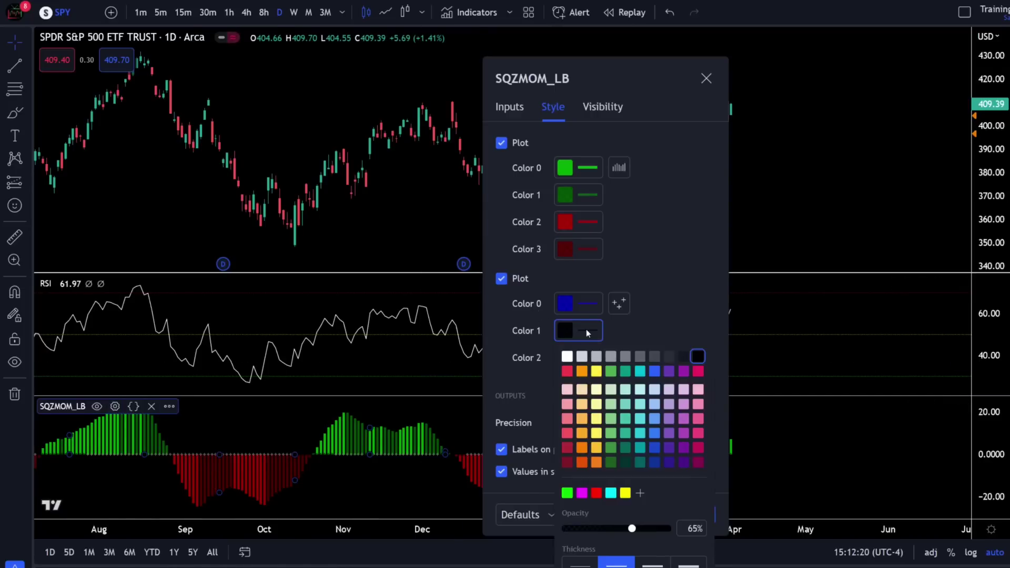
click(600, 496)
click(653, 562)
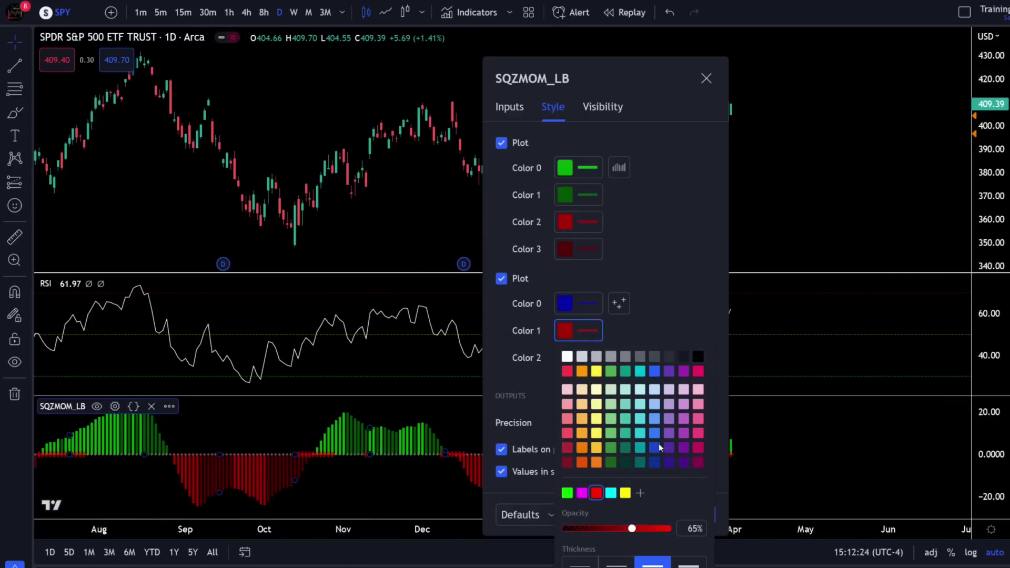
click(685, 335)
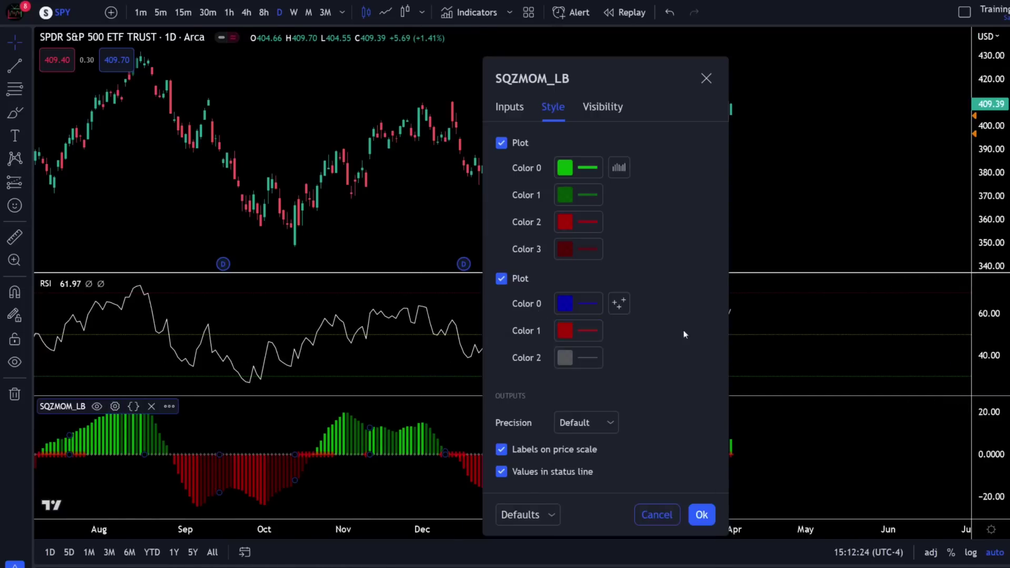
click(702, 515)
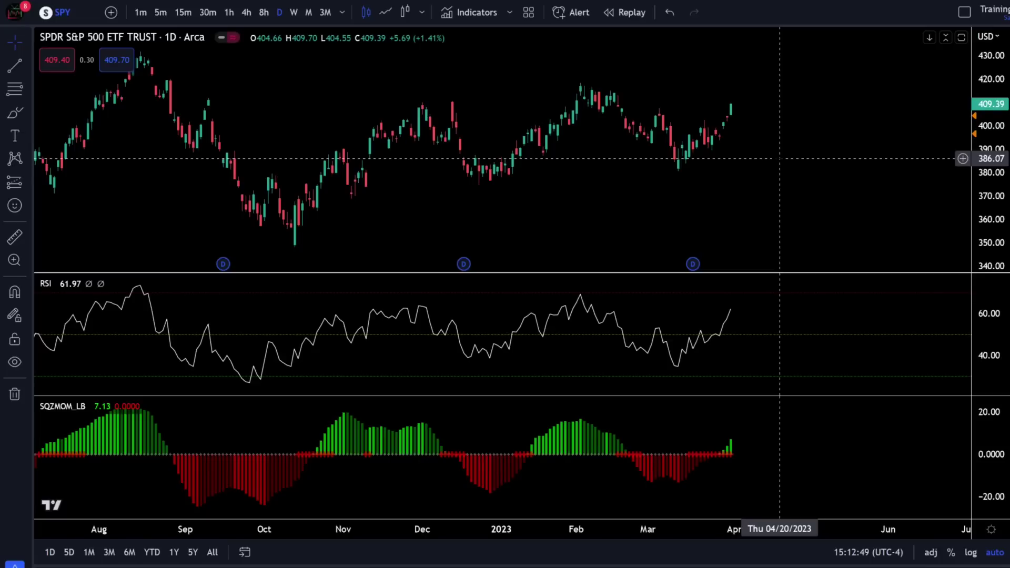
Maximize and restore the price pane, and lower both pane dividers to give the price chart more height.
double_click(780, 158)
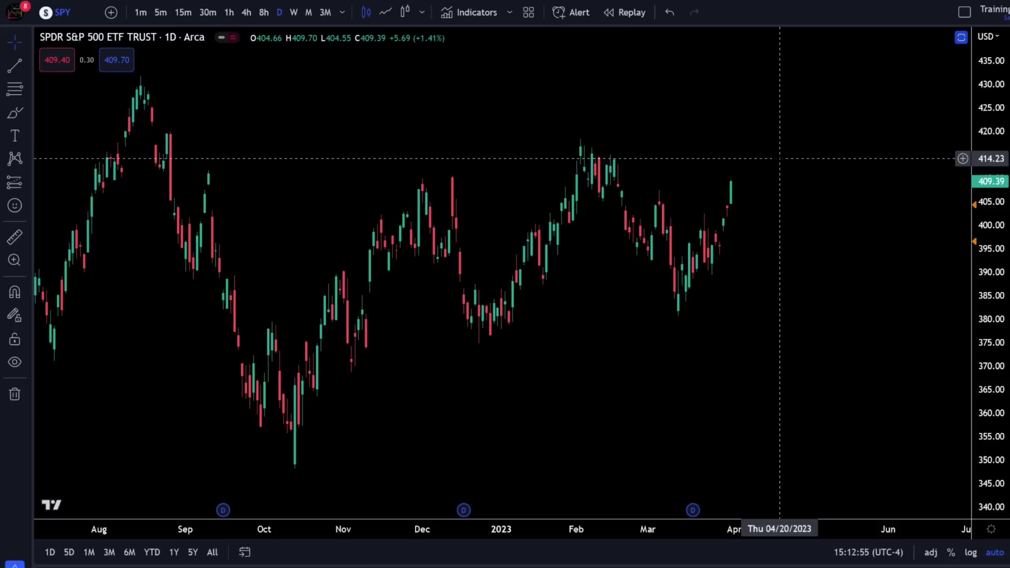
double_click(780, 159)
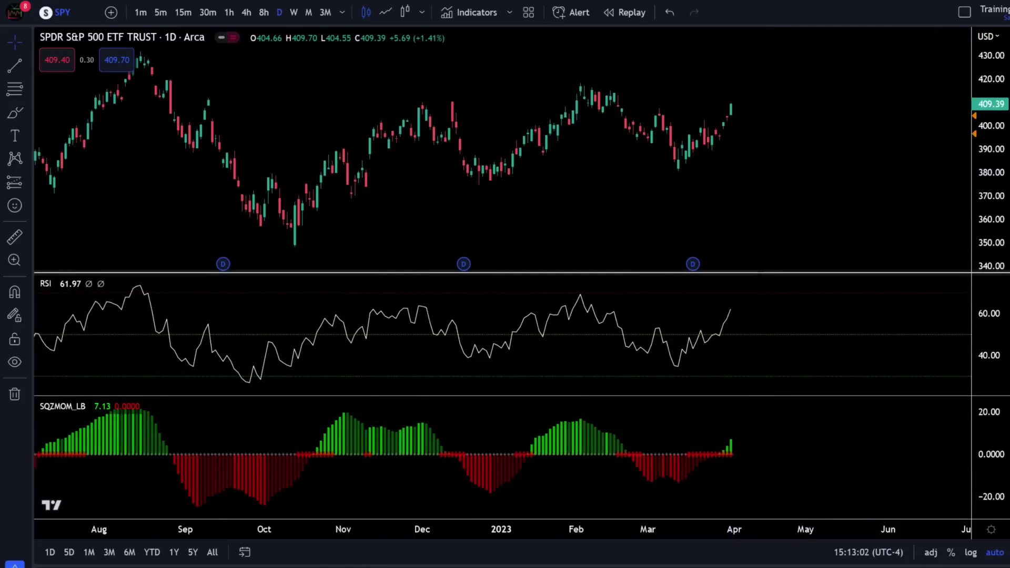
drag(743, 272, 742, 290)
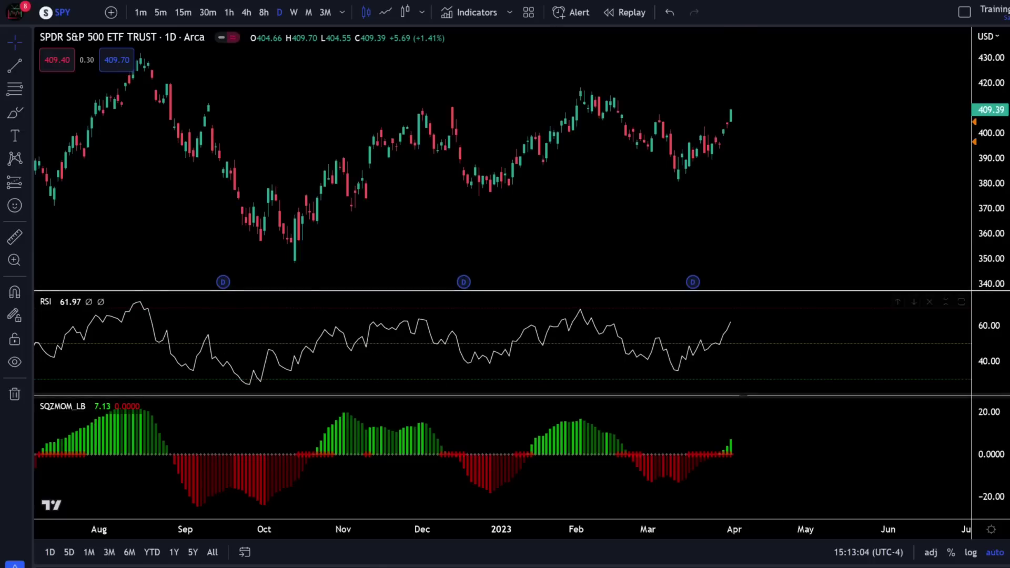
drag(743, 396, 743, 408)
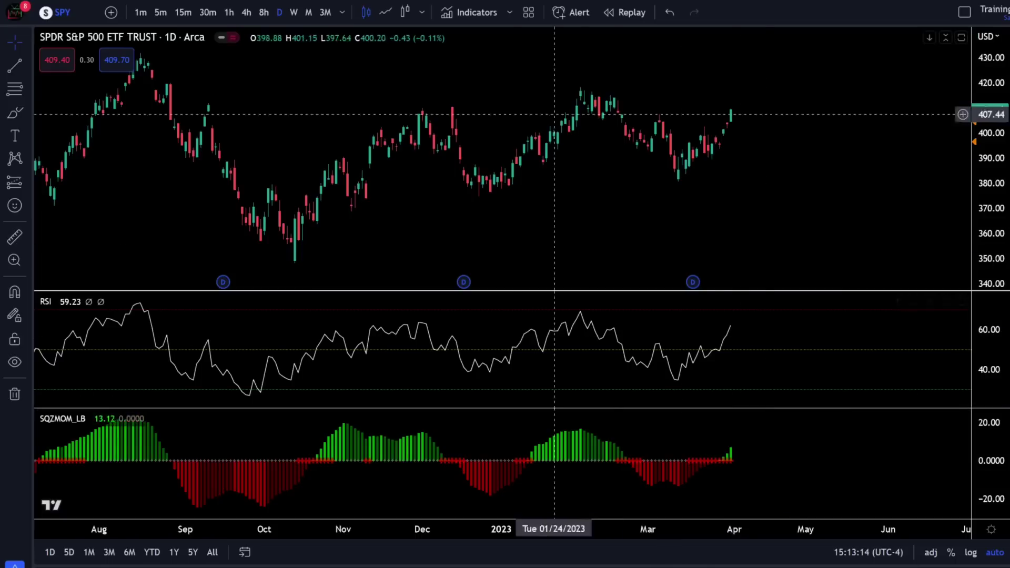
Add the technical Volume indicator to the price chart, and hide it from view.
click(473, 21)
text(volume)
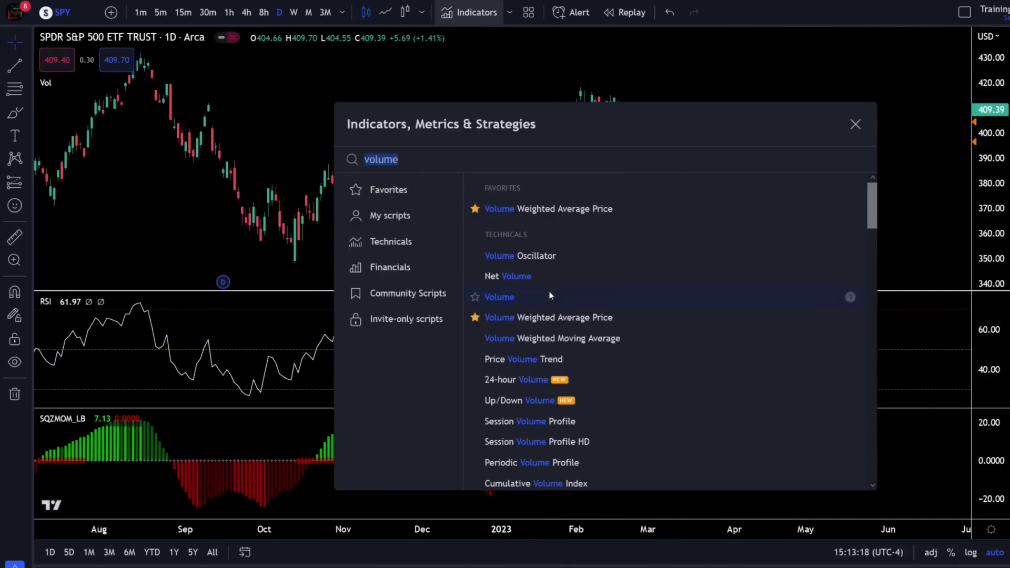
click(548, 297)
click(854, 124)
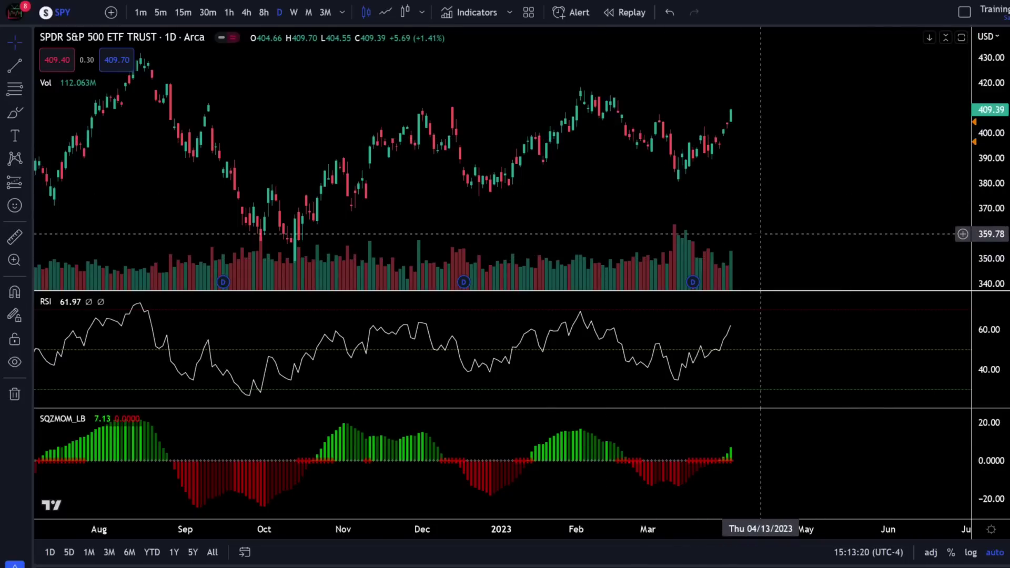
mouse_move(62, 84)
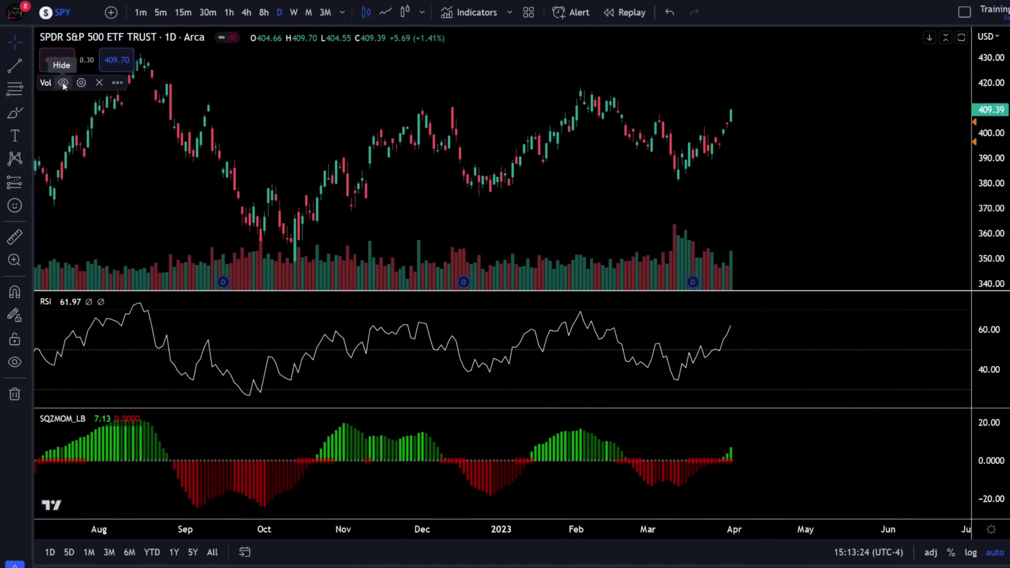
click(63, 85)
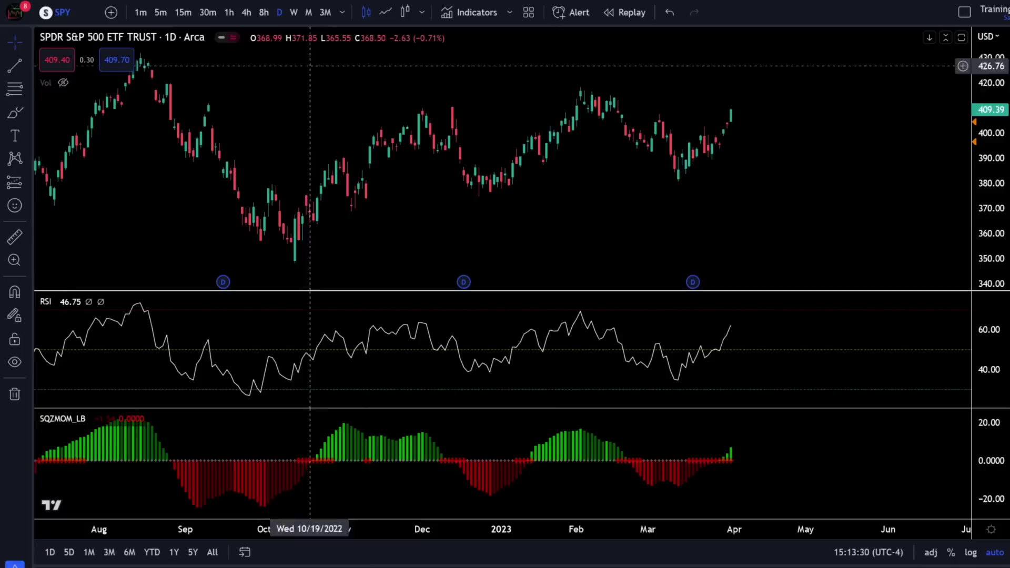
Search the indicators for "ma" and add Moving Average to the chart three times.
click(481, 11)
text(ma)
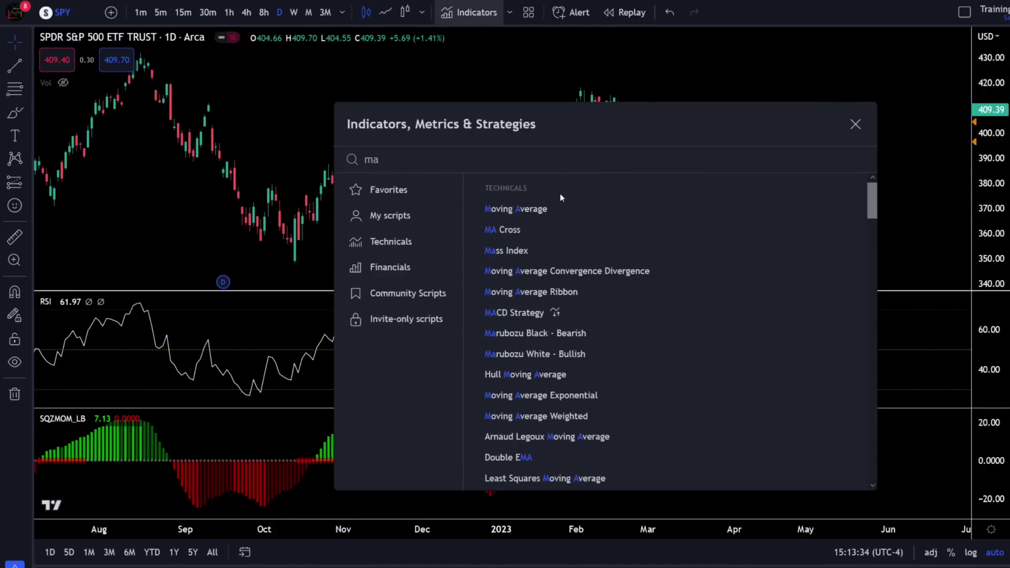
click(553, 209)
click(554, 210)
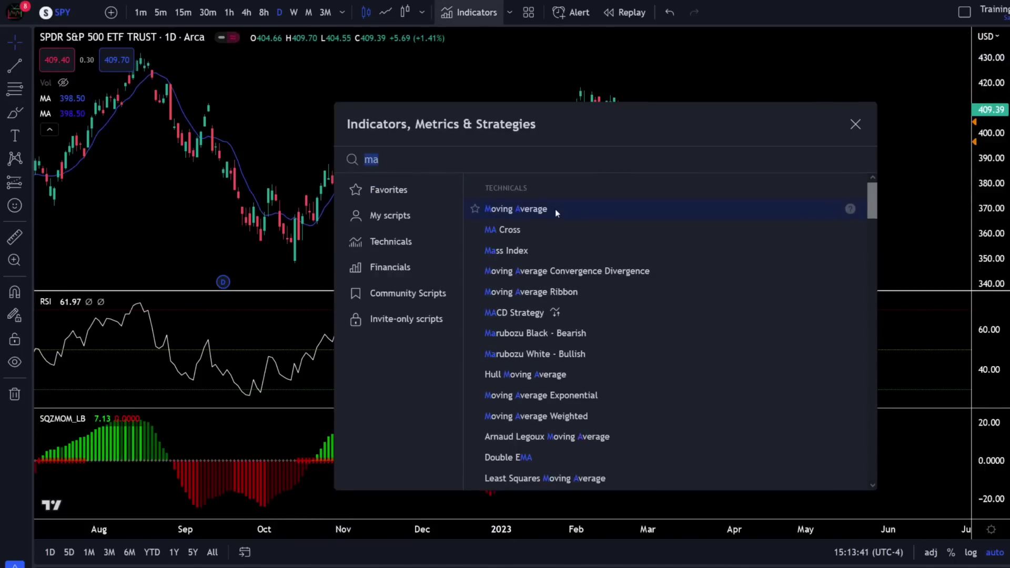
click(555, 210)
click(855, 129)
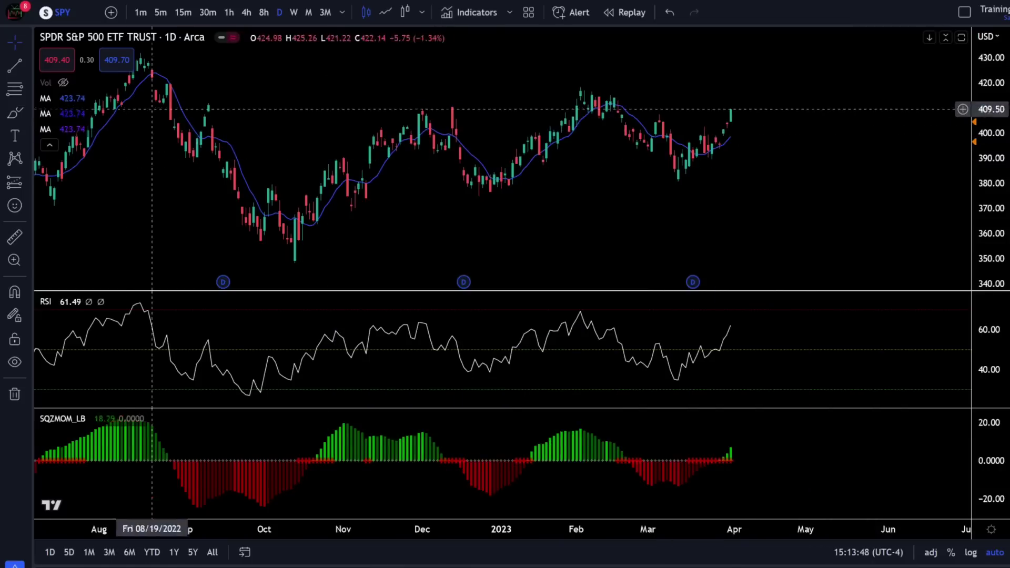
Make the first moving average's line white and set its length to 20.
mouse_move(70, 99)
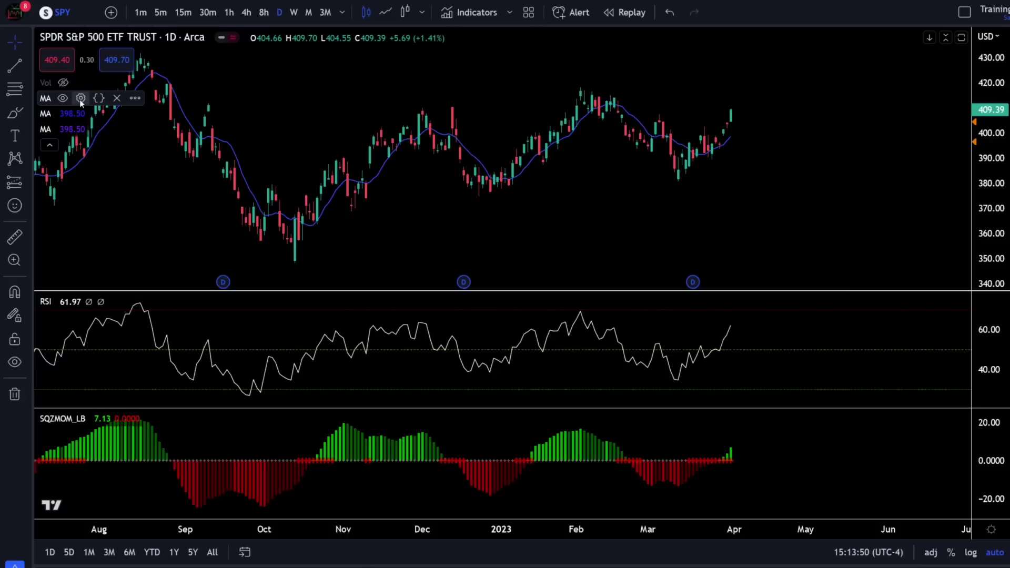
click(80, 99)
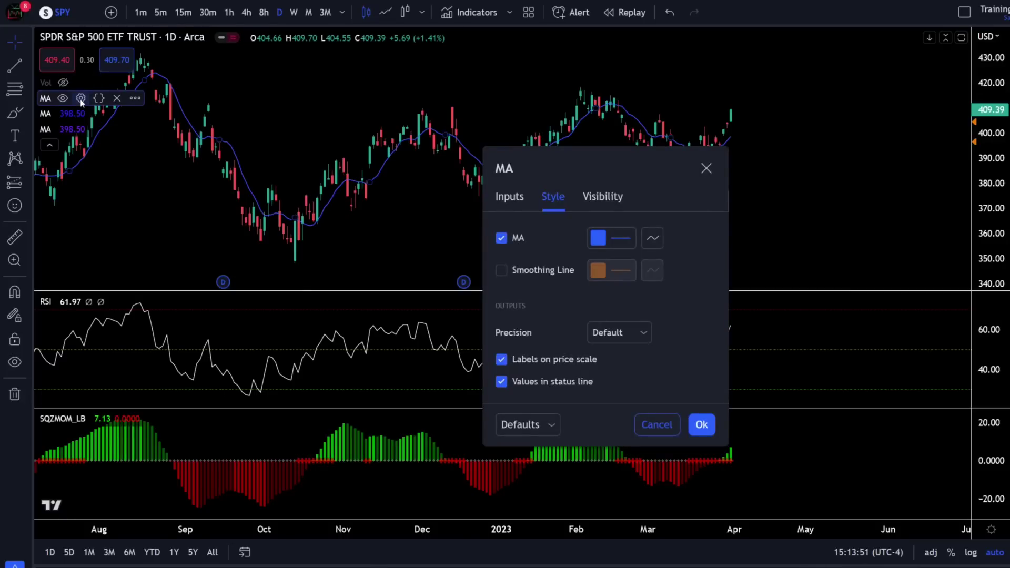
click(620, 238)
click(601, 264)
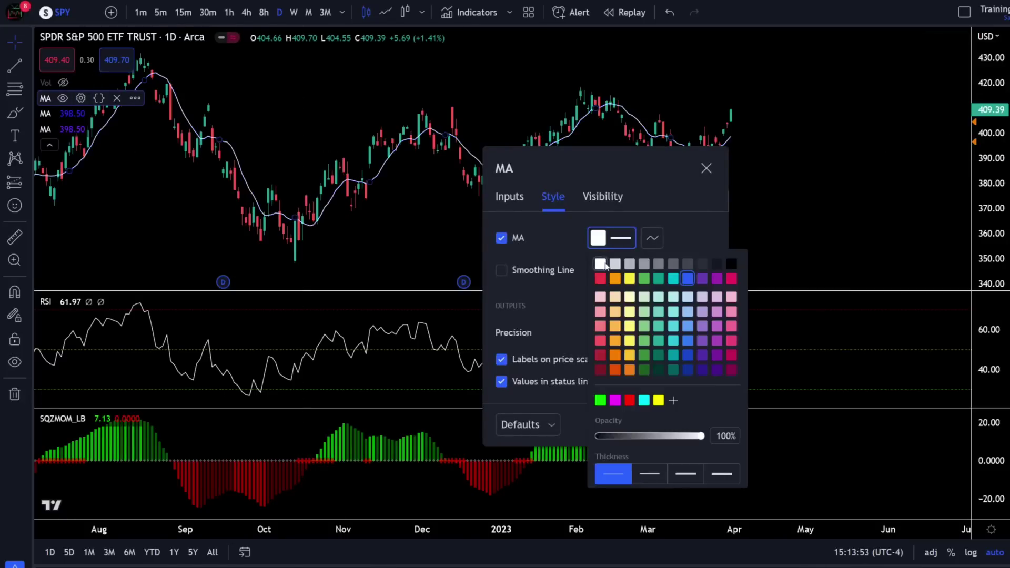
click(677, 245)
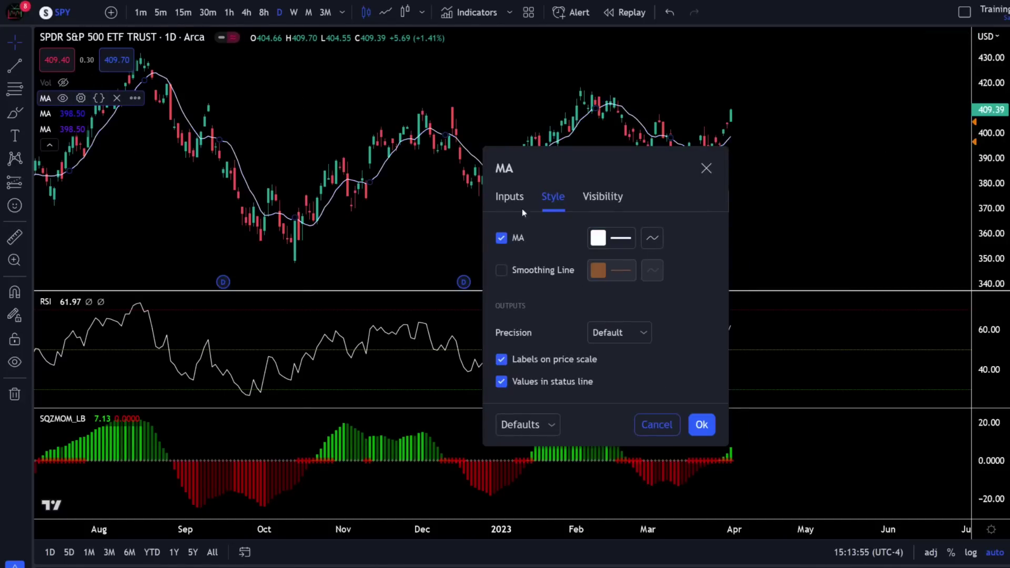
click(510, 201)
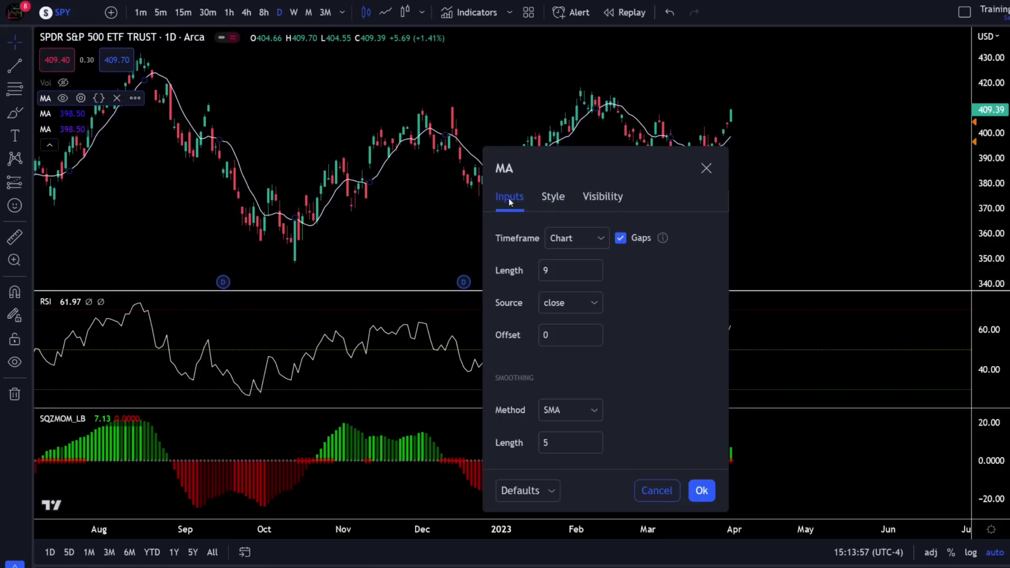
click(548, 271)
text(20)
click(701, 490)
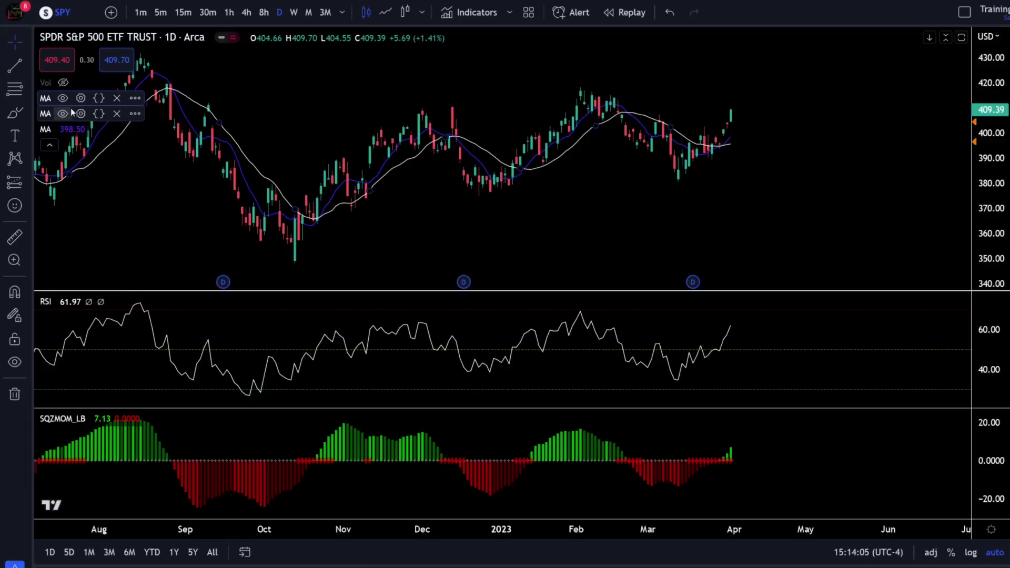
Set the second moving average's length to 50 and make its line yellow.
click(81, 114)
click(526, 239)
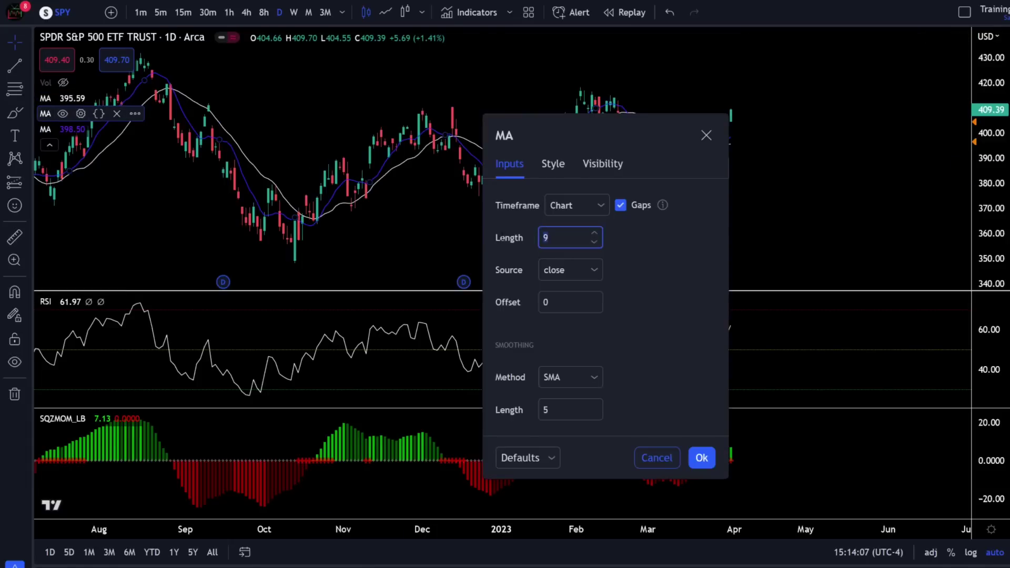
text(50)
click(553, 164)
click(612, 206)
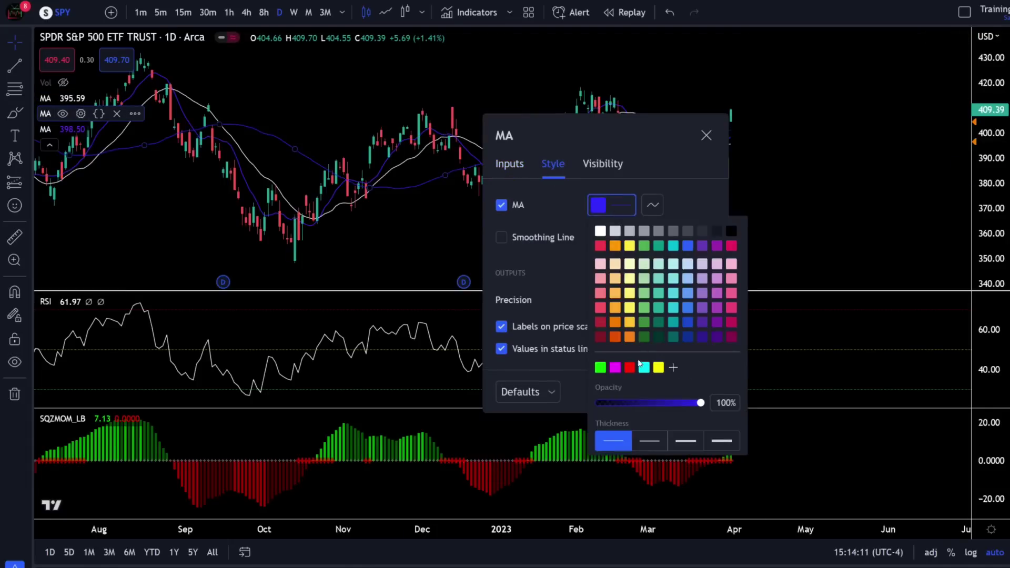
click(659, 367)
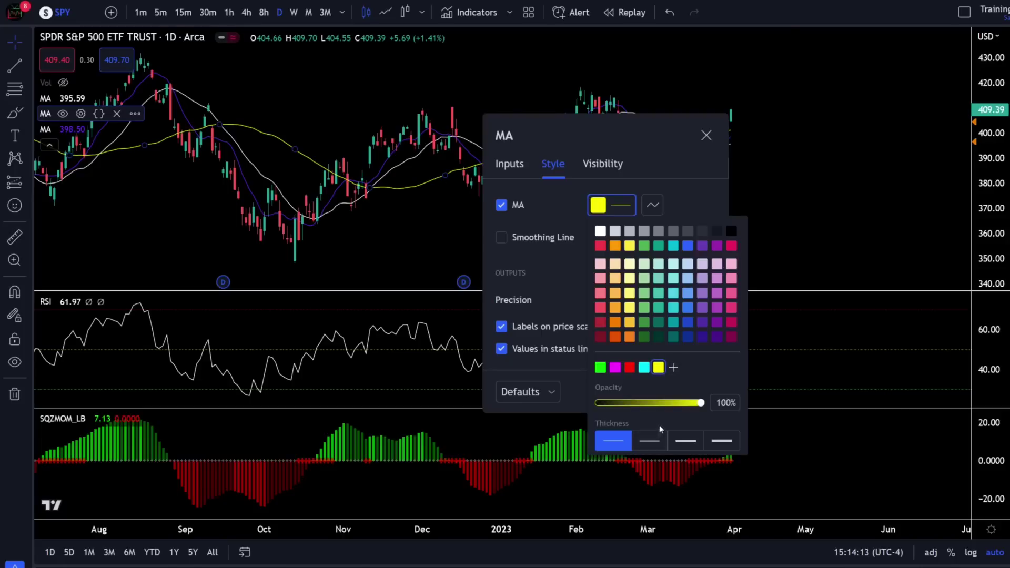
click(696, 198)
click(702, 392)
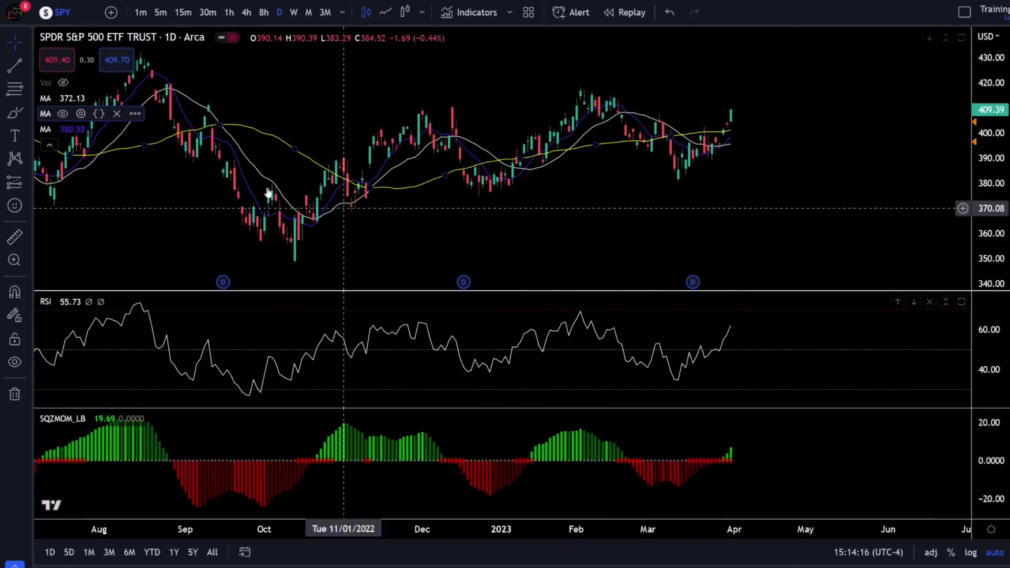
Set the third moving average's length to 200 and make its line red.
click(81, 129)
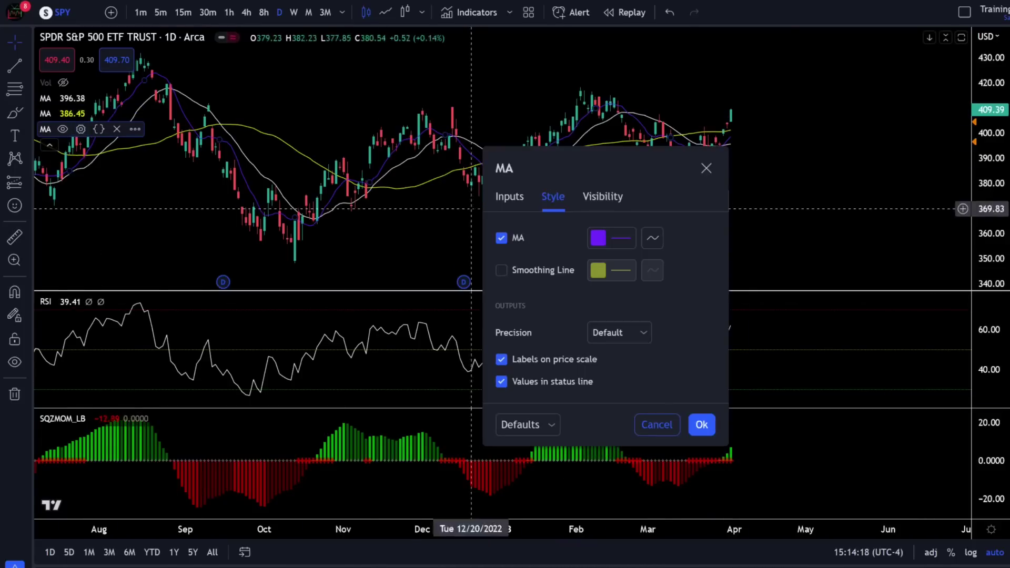
click(509, 197)
double_click(574, 270)
text(9)
text(200)
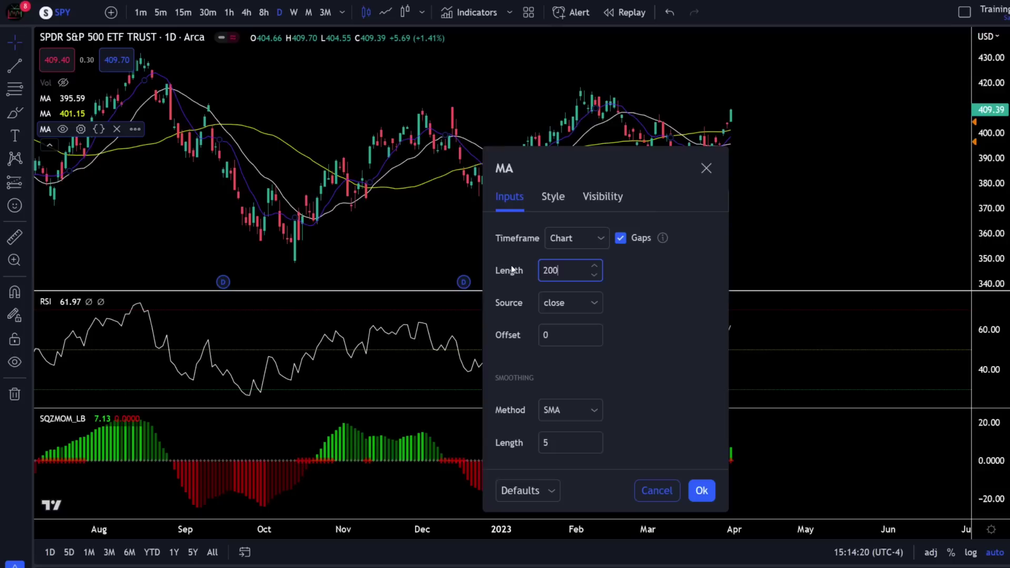
click(552, 197)
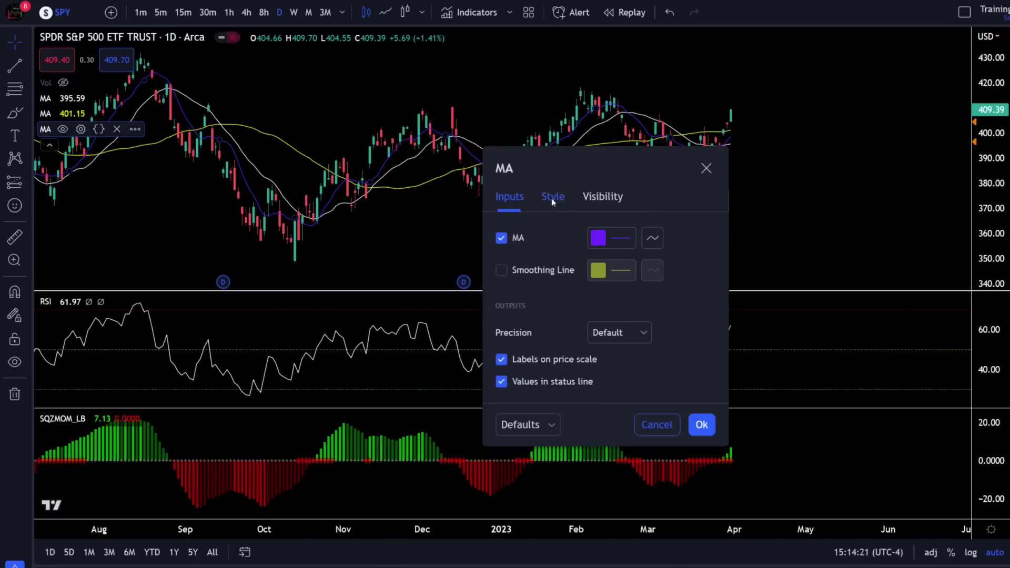
click(618, 241)
click(703, 228)
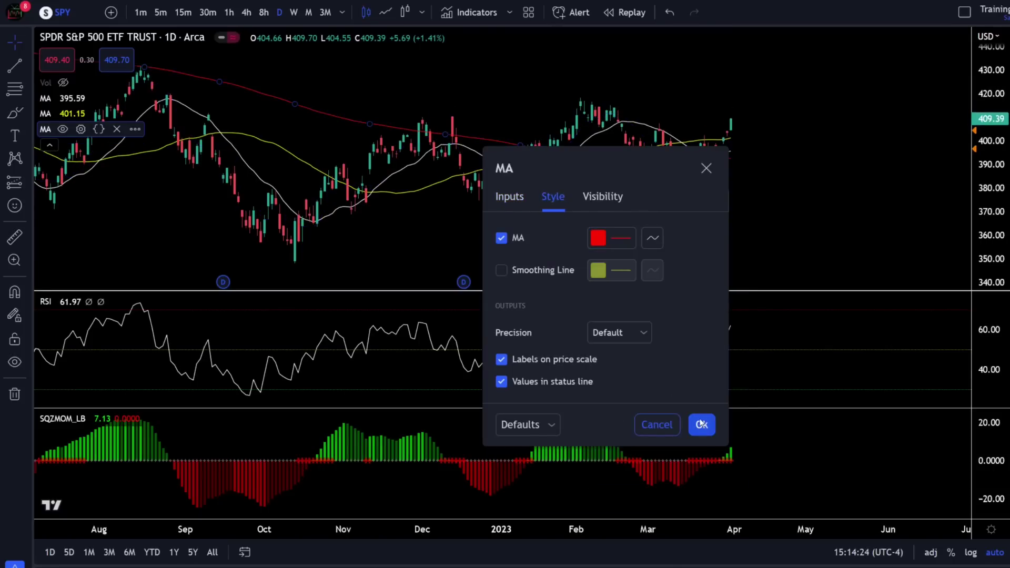
click(701, 424)
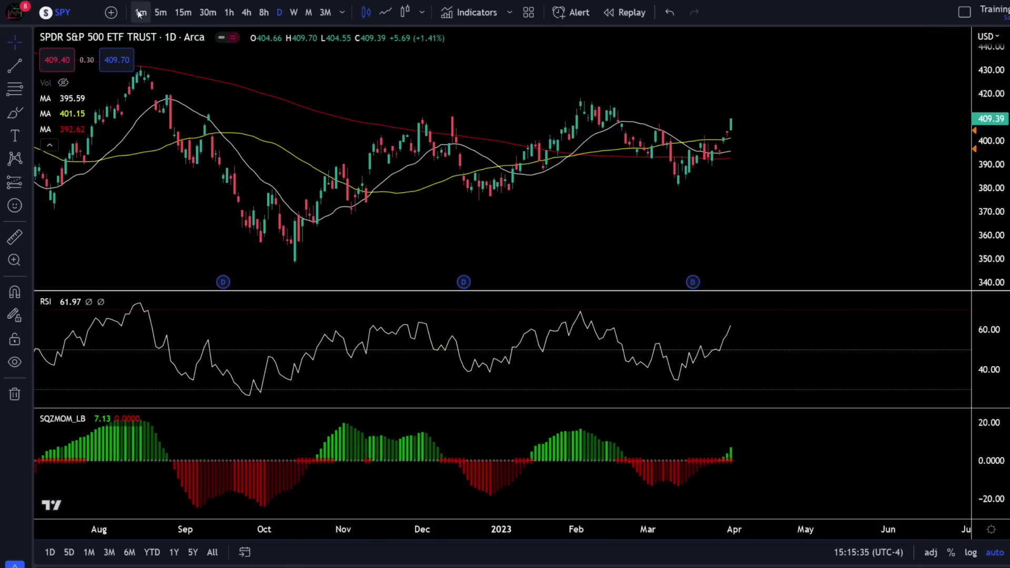
Remove the 1-minute, 15-minute and 30-minute intervals from the favorite time intervals.
click(342, 15)
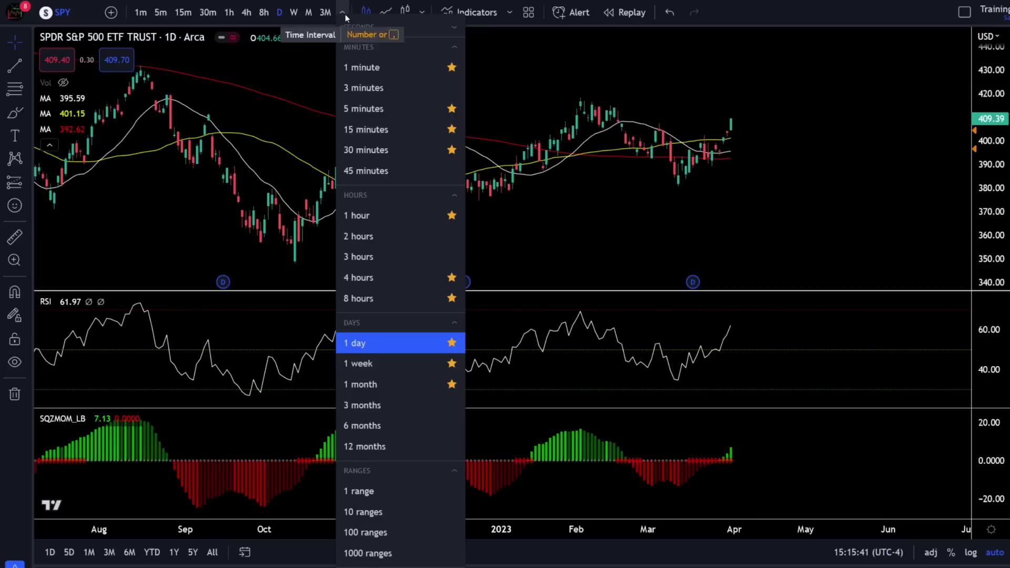
click(452, 69)
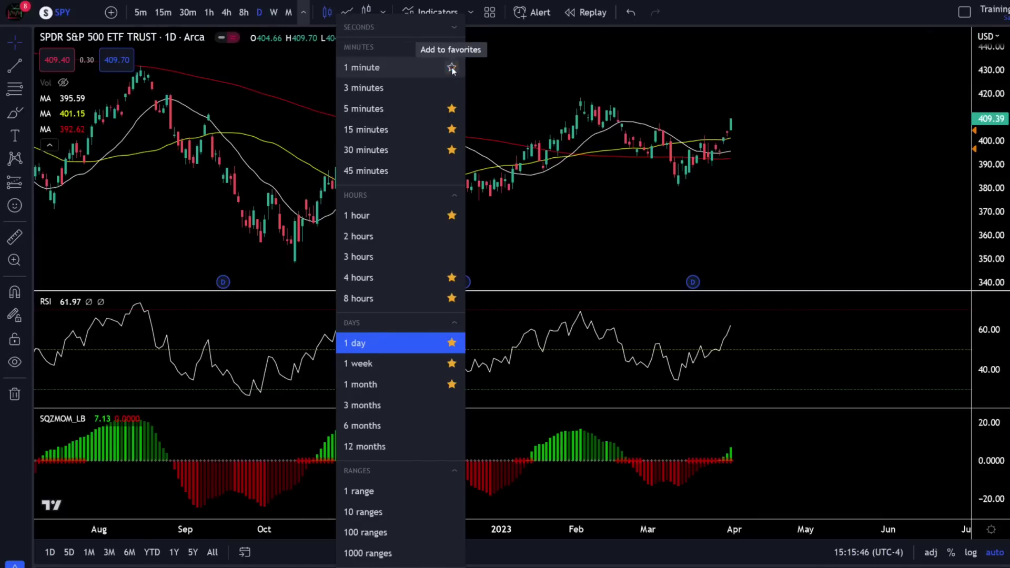
click(452, 130)
click(451, 150)
click(306, 82)
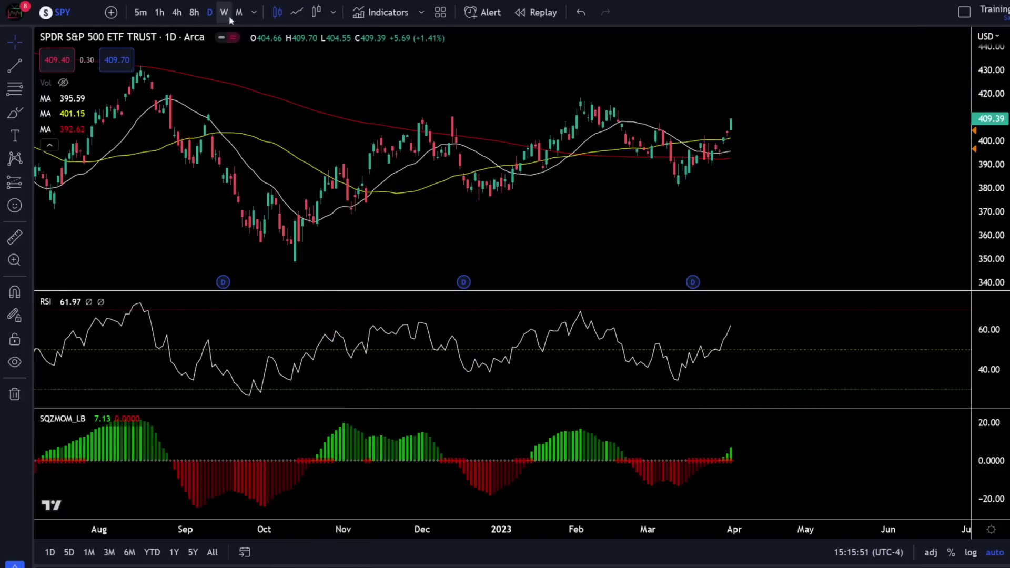
Add the 1-minute, 15-minute and 30-minute intervals back to the favorite time intervals.
click(256, 15)
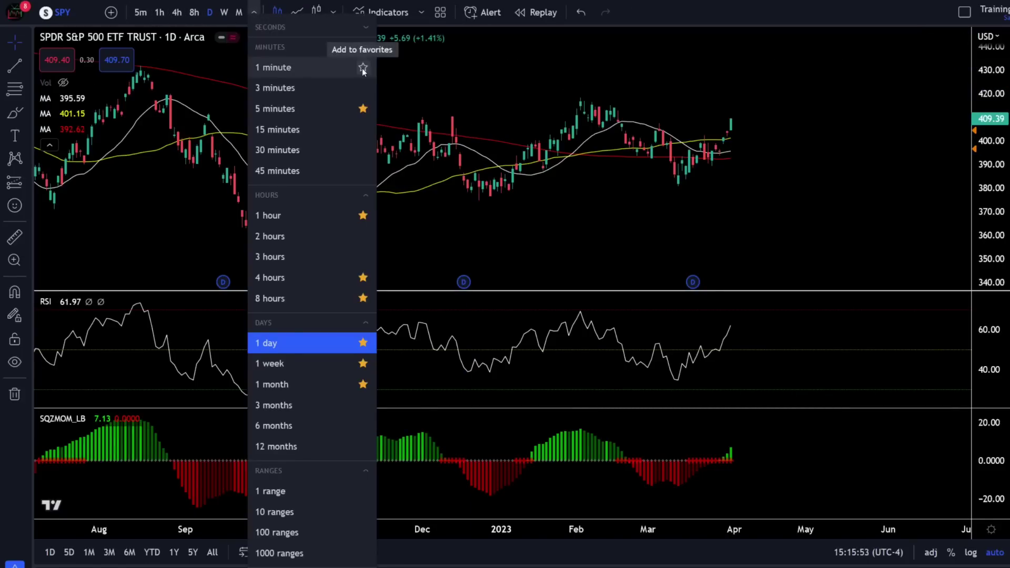
click(363, 69)
click(363, 129)
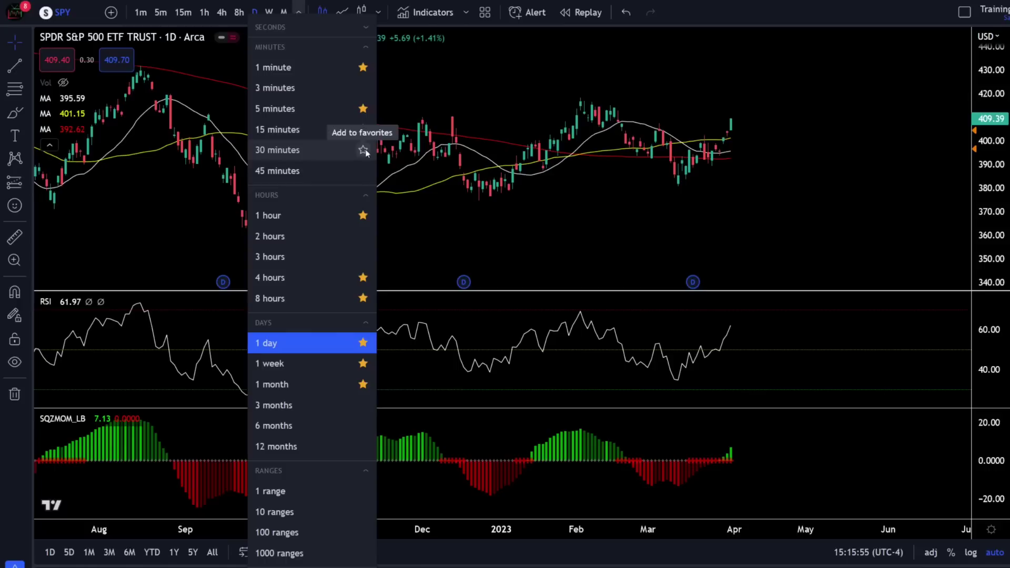
click(363, 150)
click(415, 82)
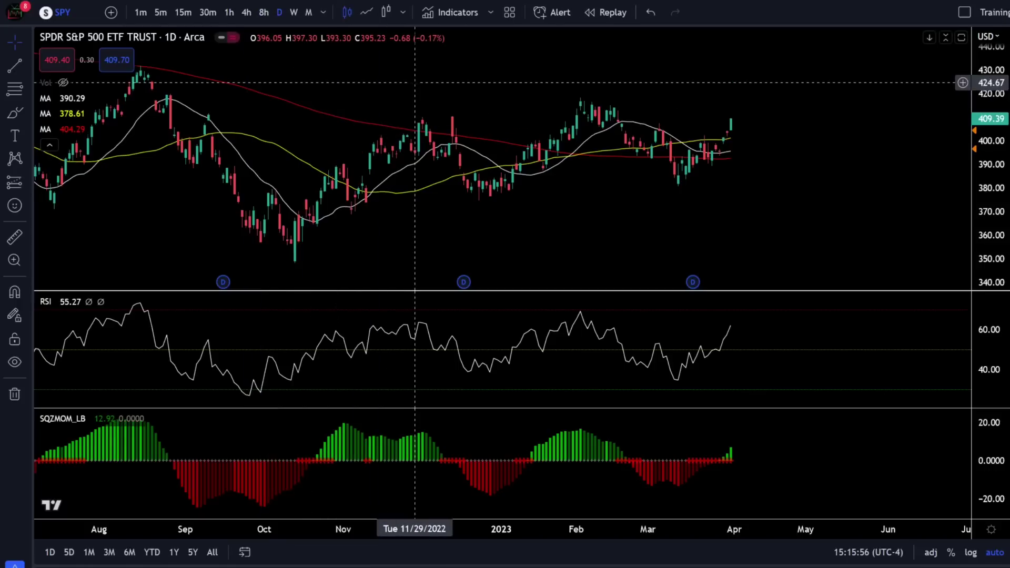
Add a custom 65-minute time interval and mark it as a favorite.
click(323, 13)
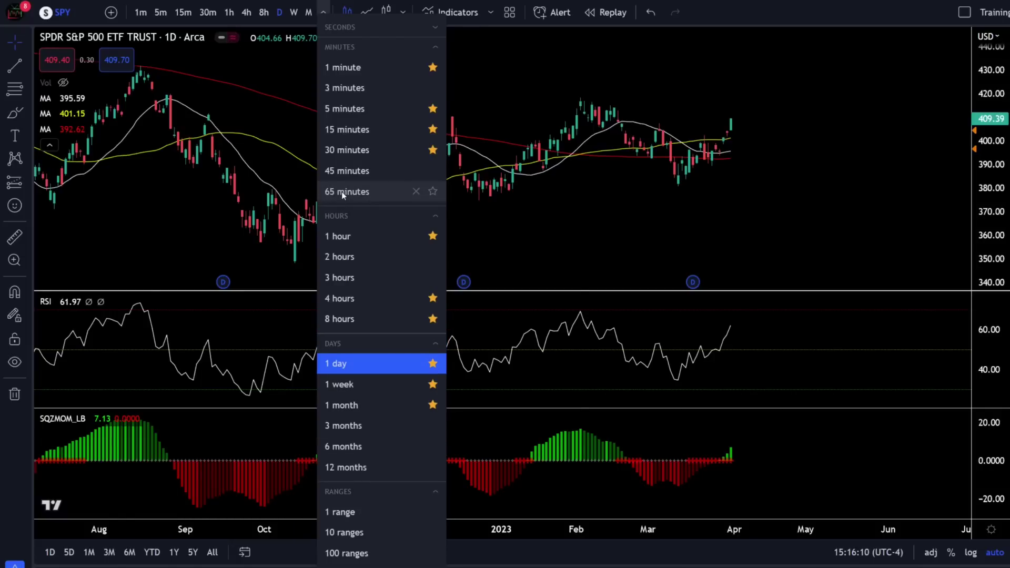
click(433, 191)
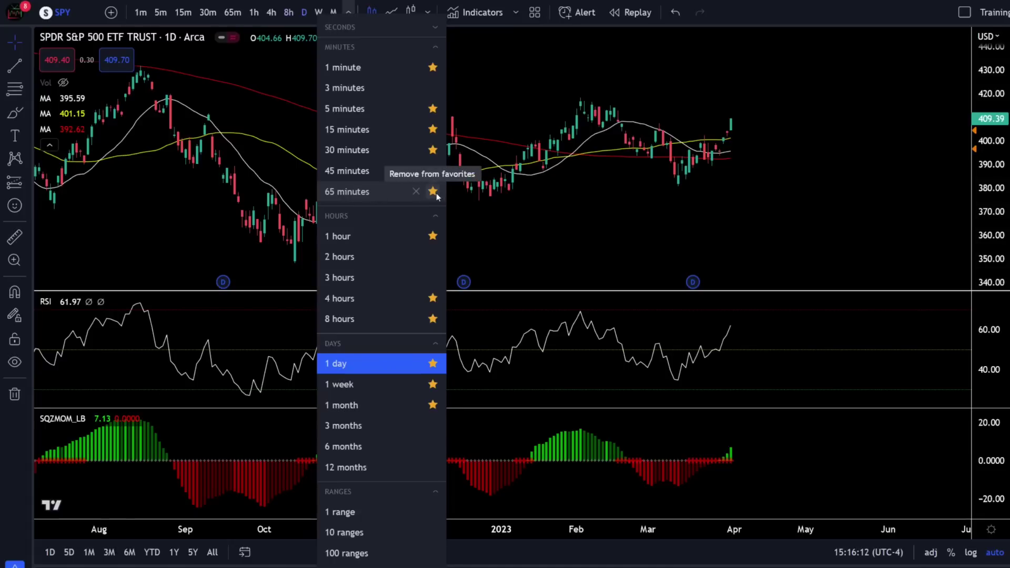
key(Escape)
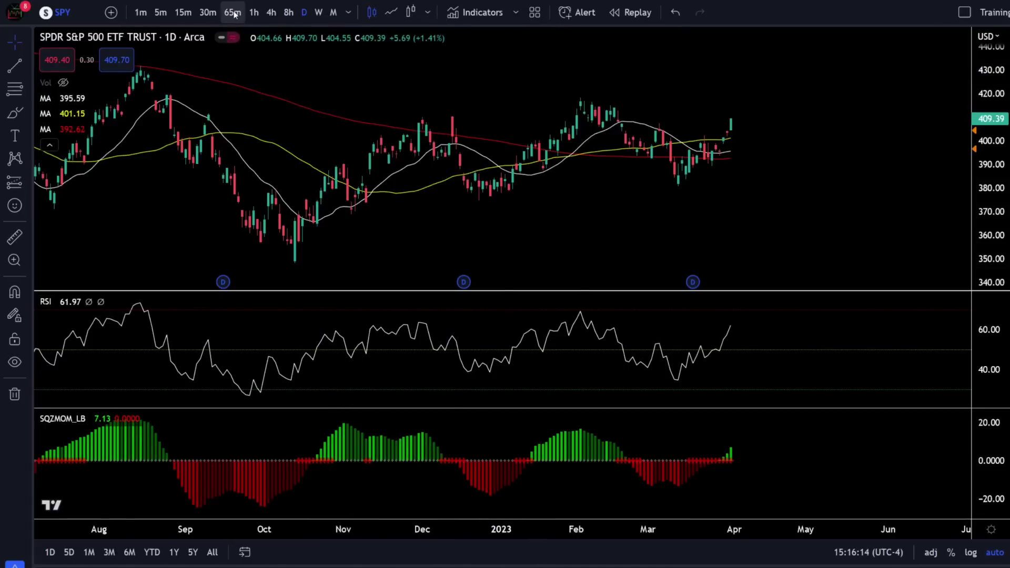
View the SPY chart at the 5-minute, 15-minute and 65-minute intervals, and return to the daily interval.
click(160, 13)
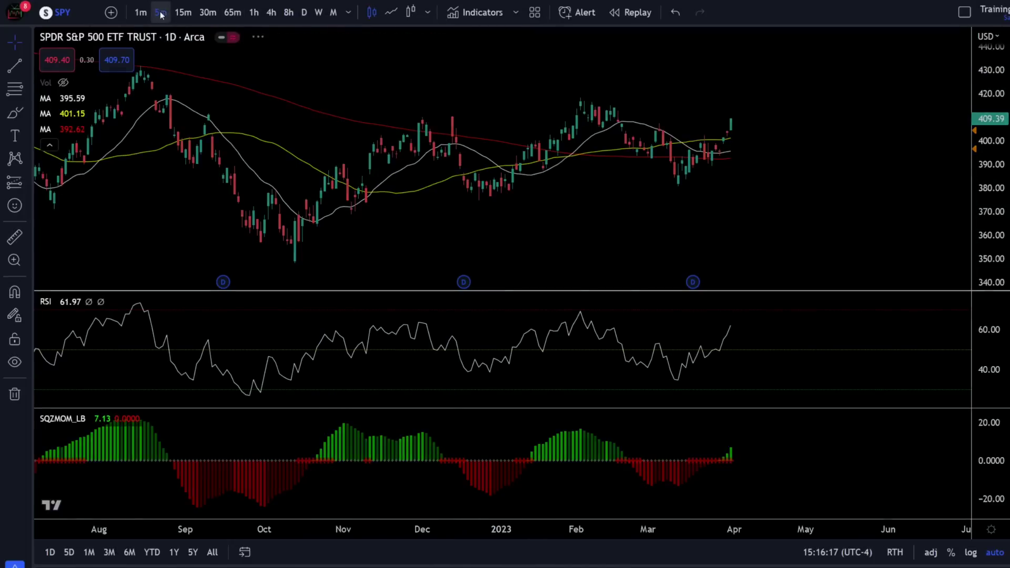
click(186, 14)
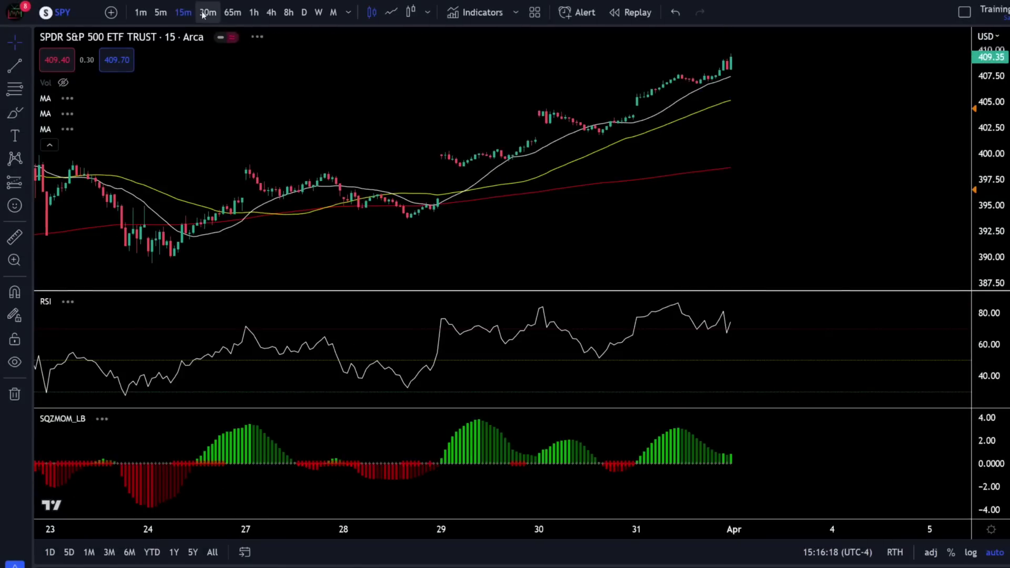
click(231, 13)
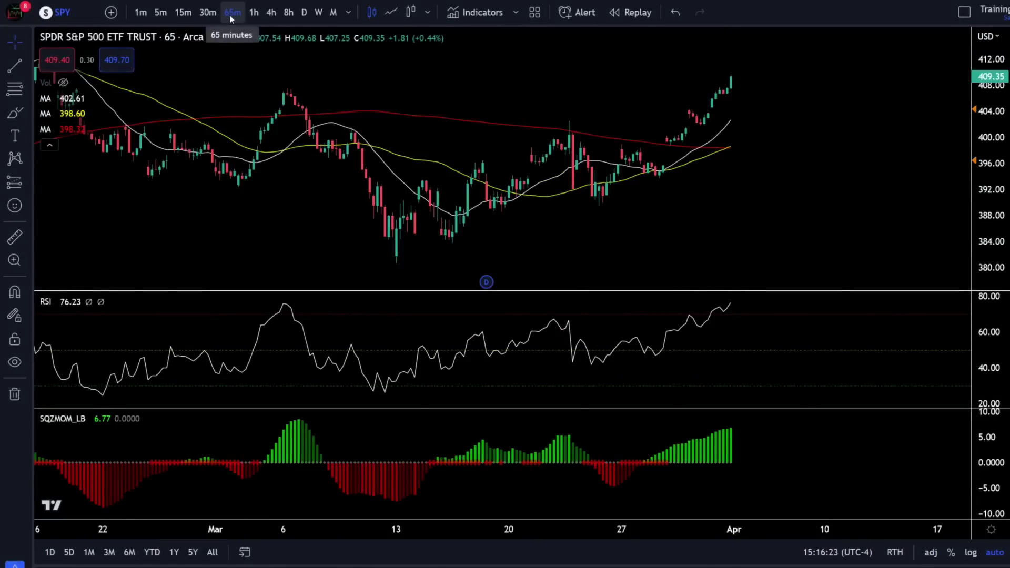
click(305, 14)
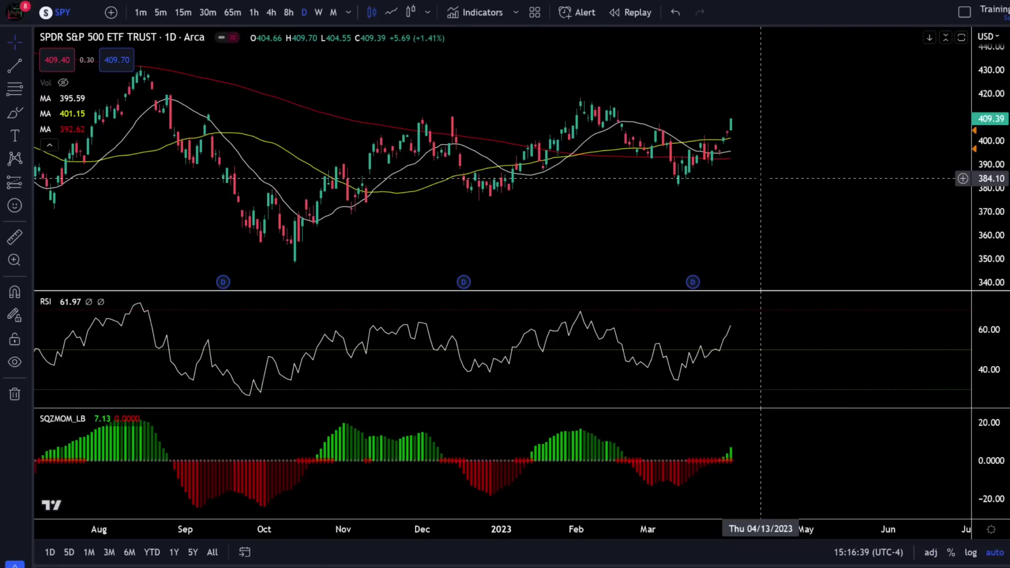
View the QQQ daily chart with the same indicator setup, and return to the SPY chart.
text(QQQ)
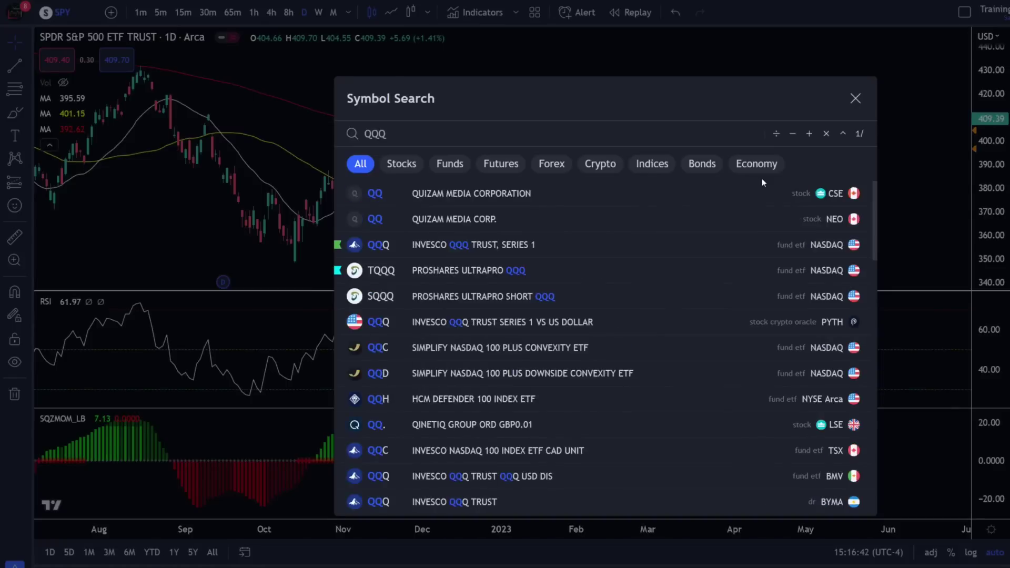
key(Return)
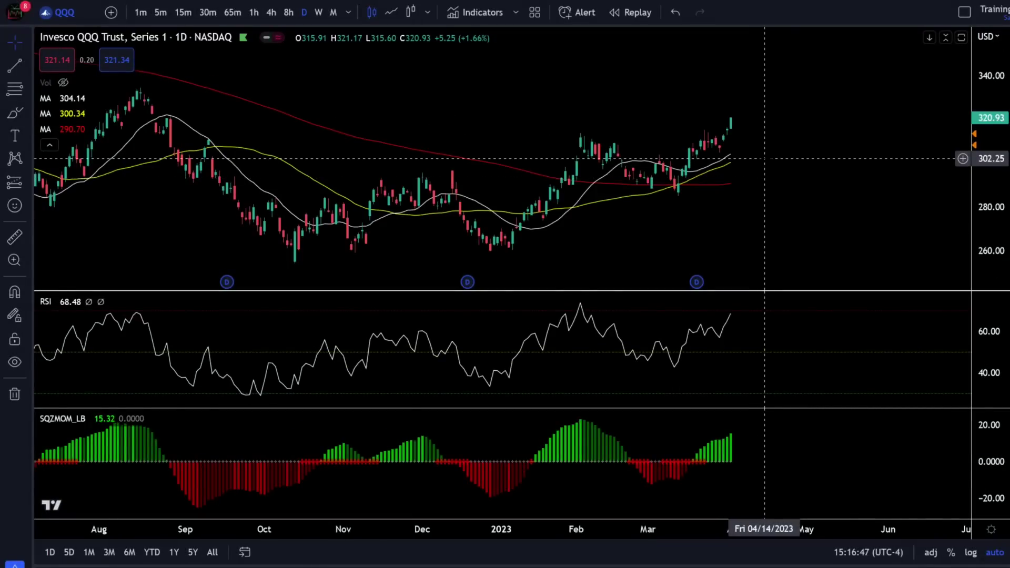
text(SPY)
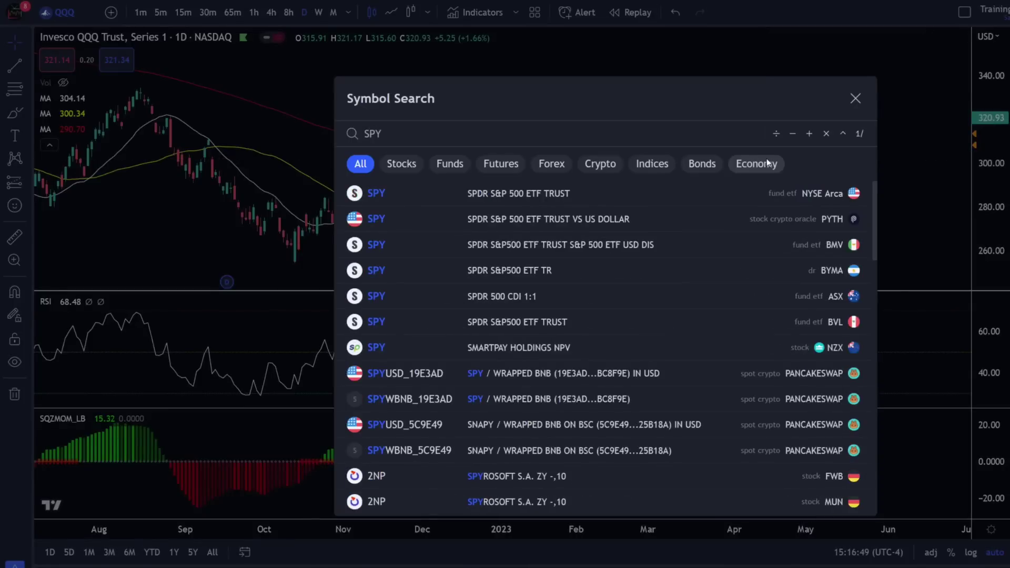
key(Return)
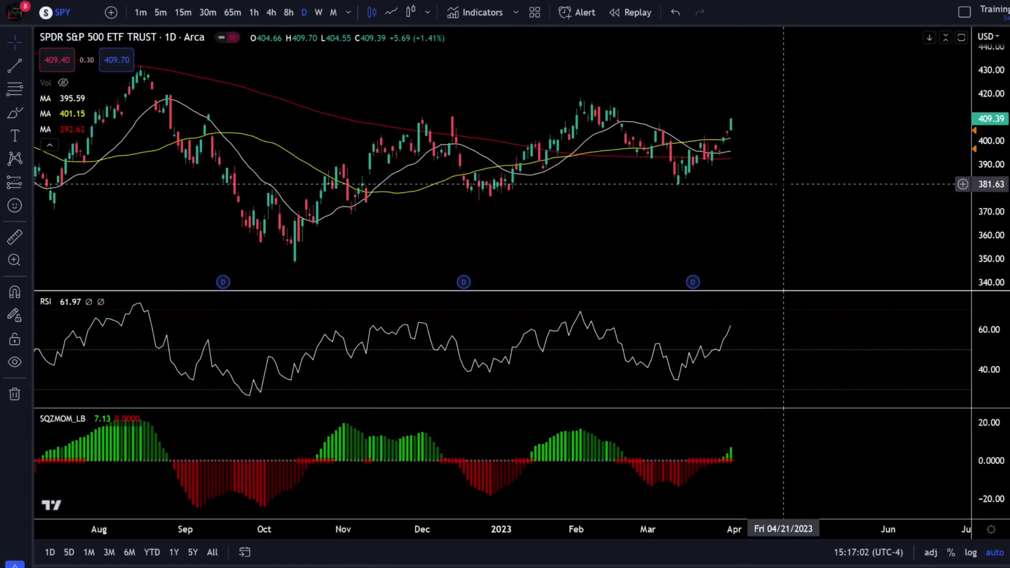
Maximize the SPY price pane and hide all three moving averages so only the candles remain.
double_click(772, 189)
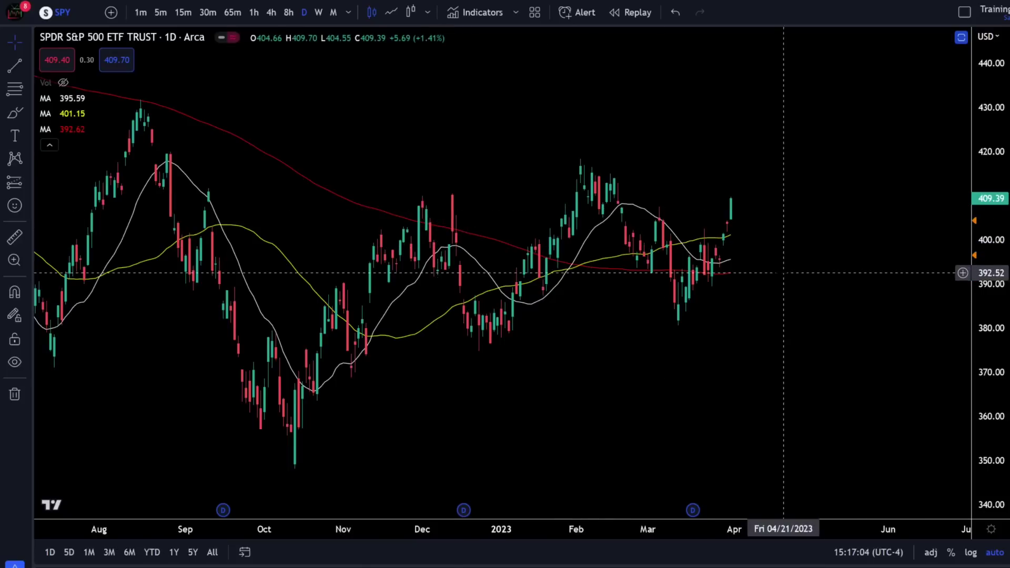
drag(783, 273, 741, 273)
click(63, 99)
click(62, 113)
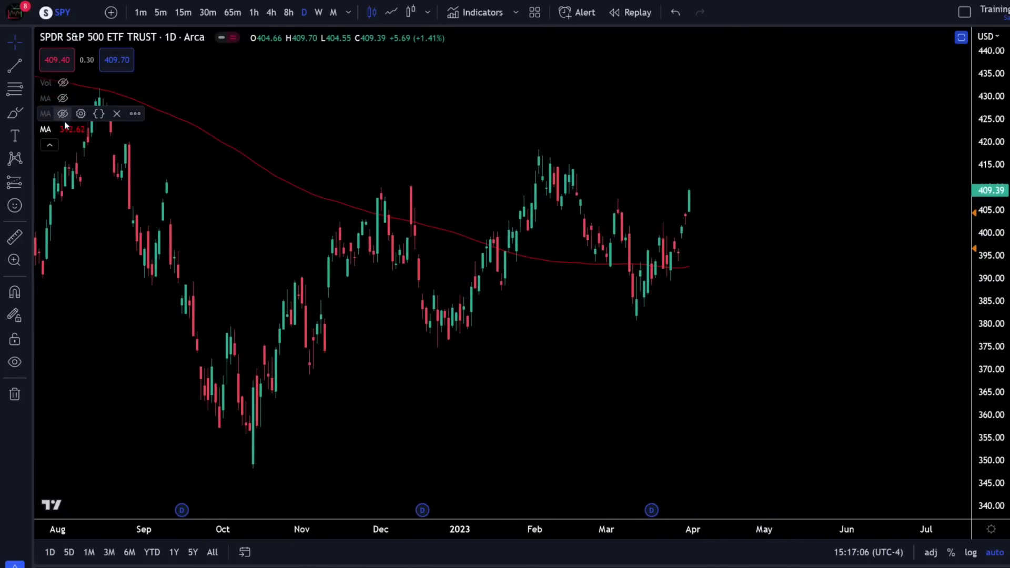
click(62, 129)
scroll(728, 274, right, 3)
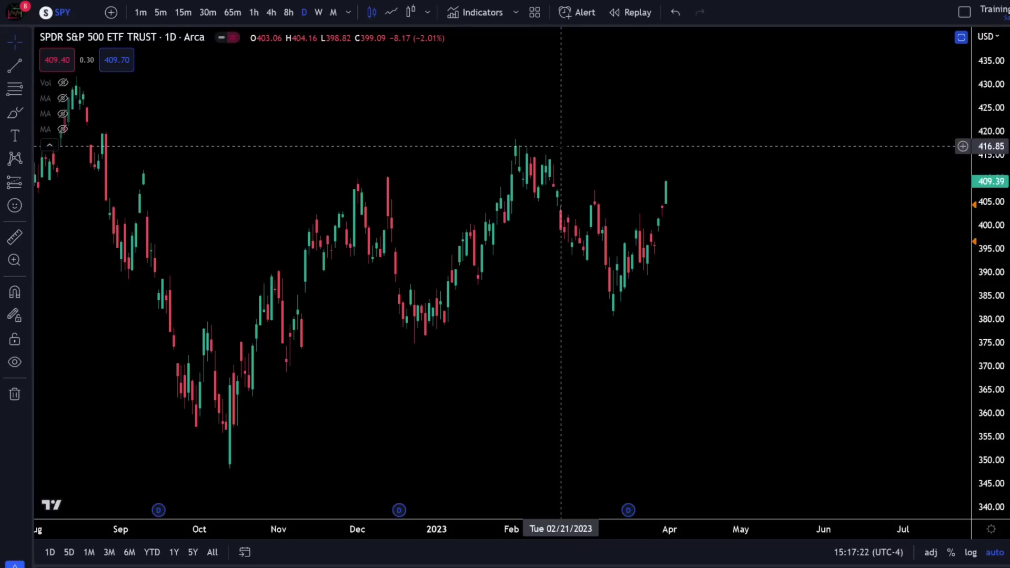
Draw one horizontal line at 416.85 and another at 385.86 on the SPY daily chart.
key(alt+h)
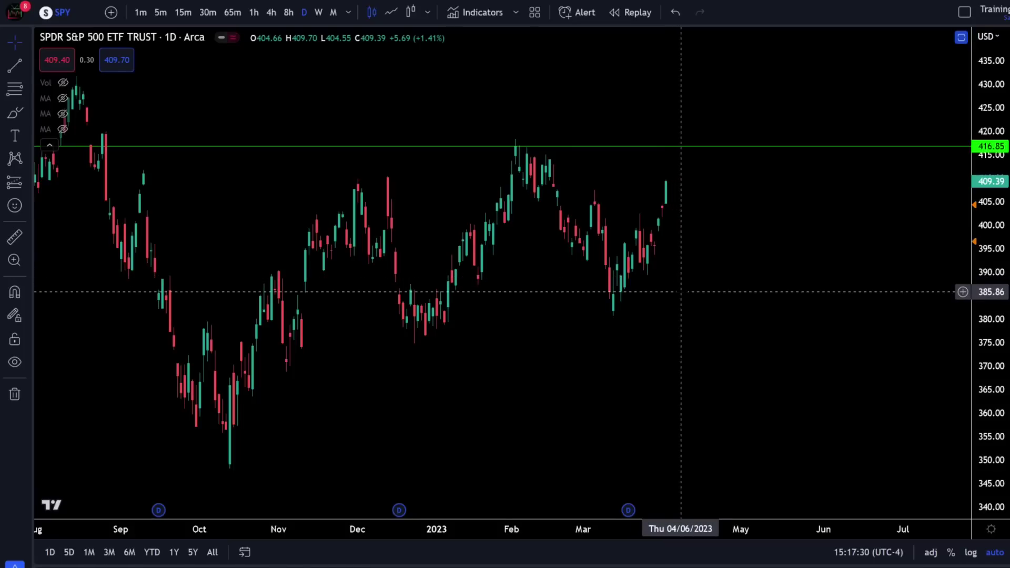
key(alt+h)
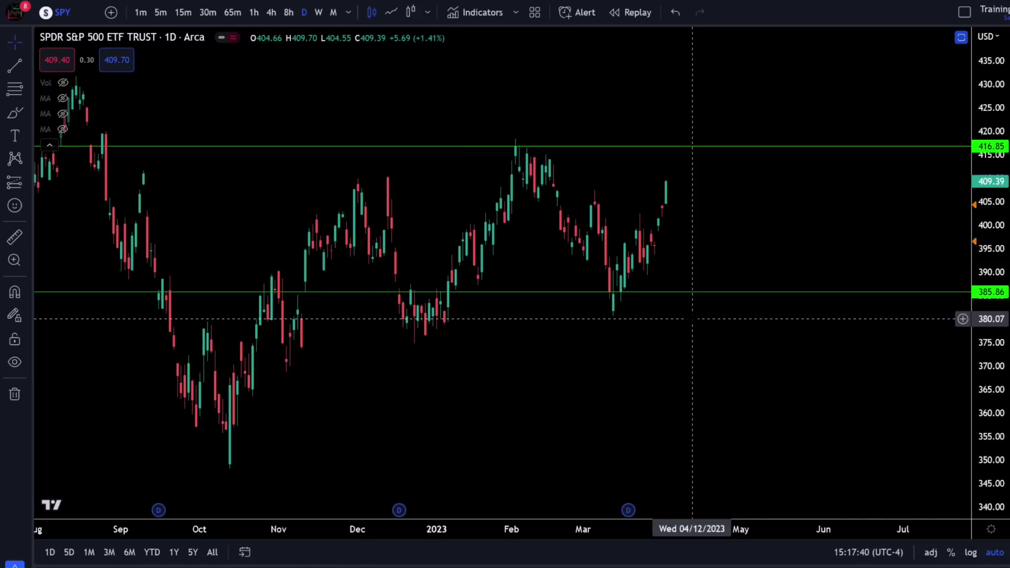
Review the visibility settings of the 385.86 line, then view the weekly and 1-hour charts and return to daily.
double_click(676, 293)
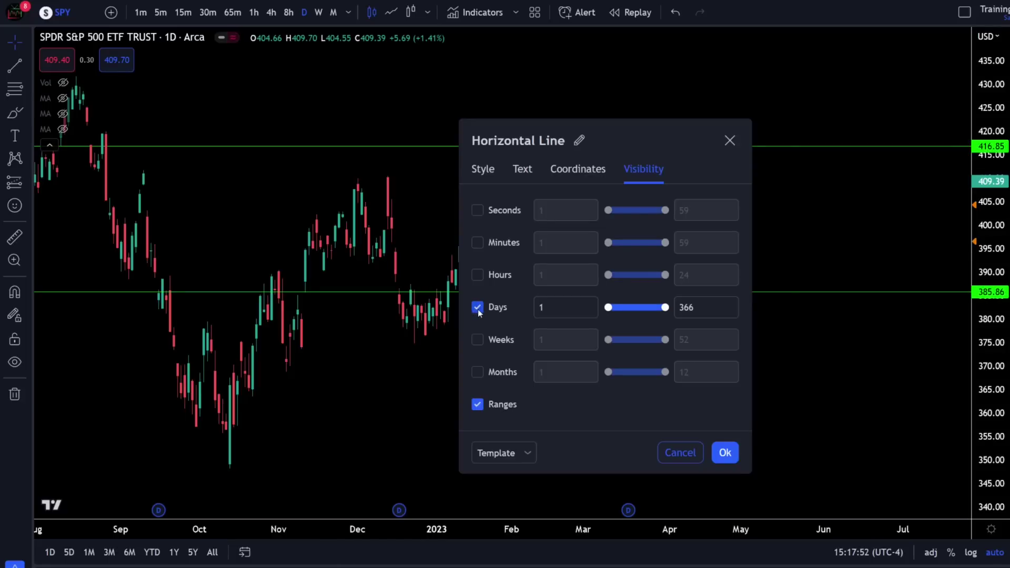
click(725, 453)
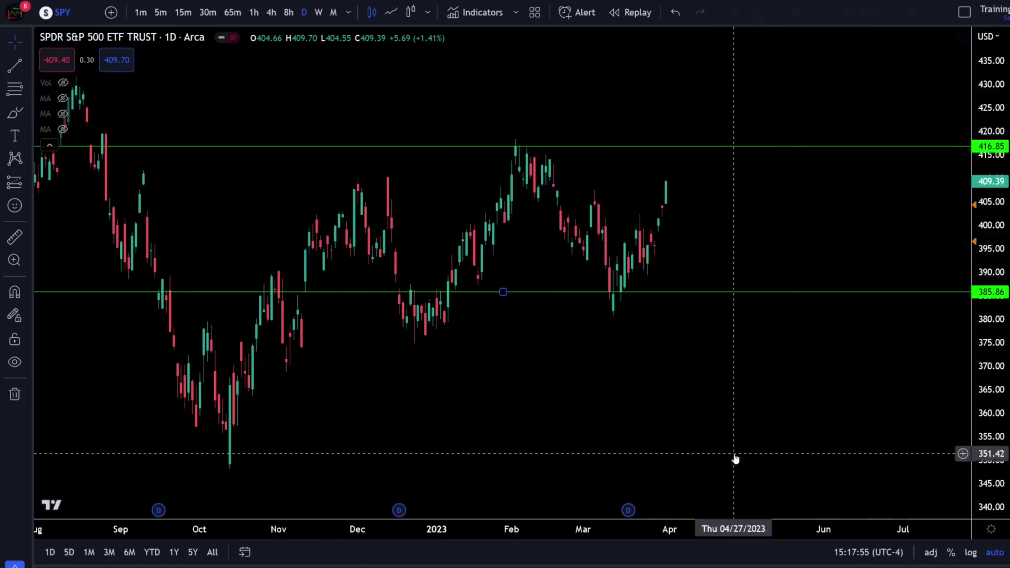
click(318, 12)
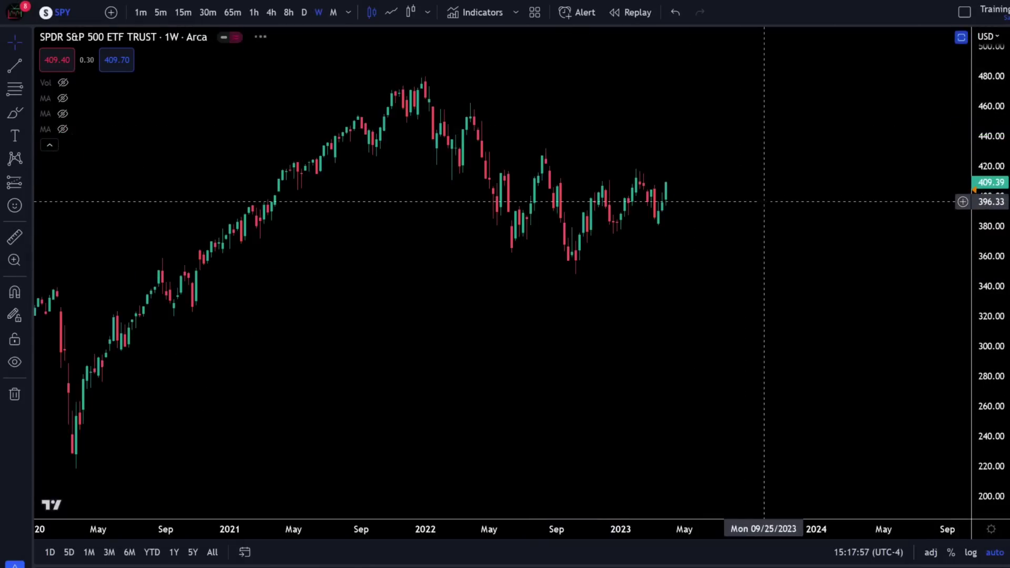
click(254, 12)
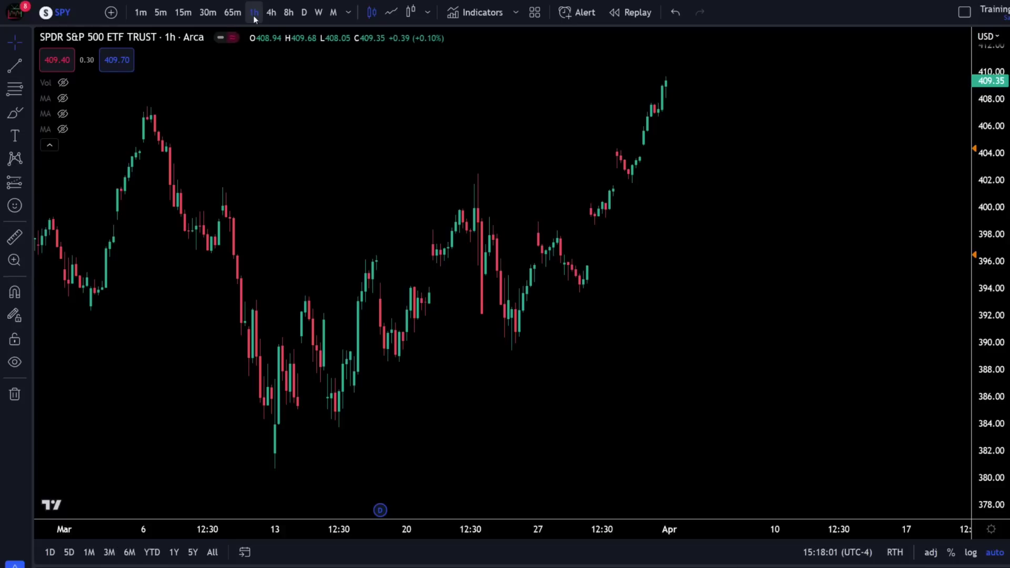
click(304, 13)
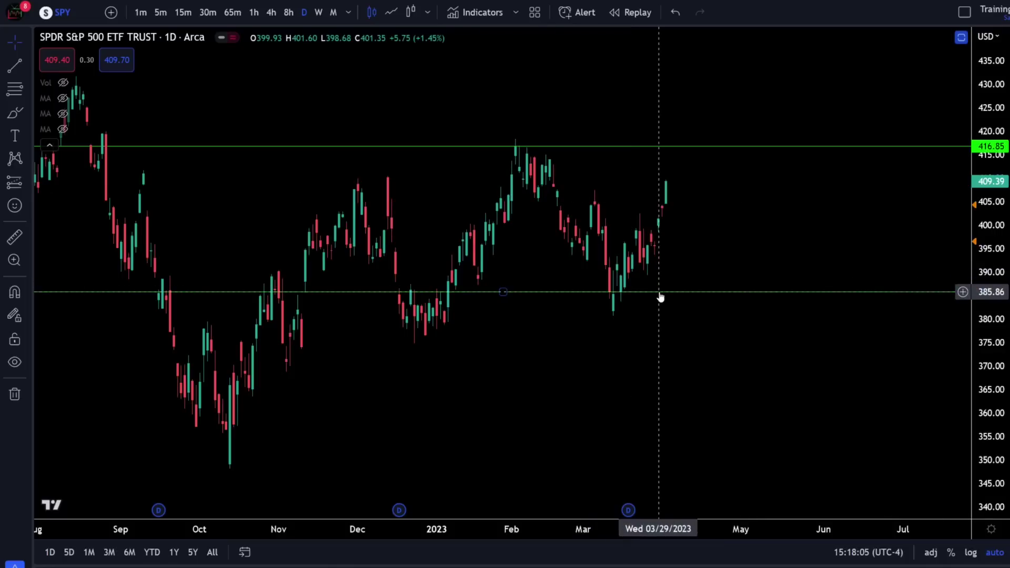
Make the 385.86 horizontal line also visible on the Weeks and Hours intervals.
double_click(660, 293)
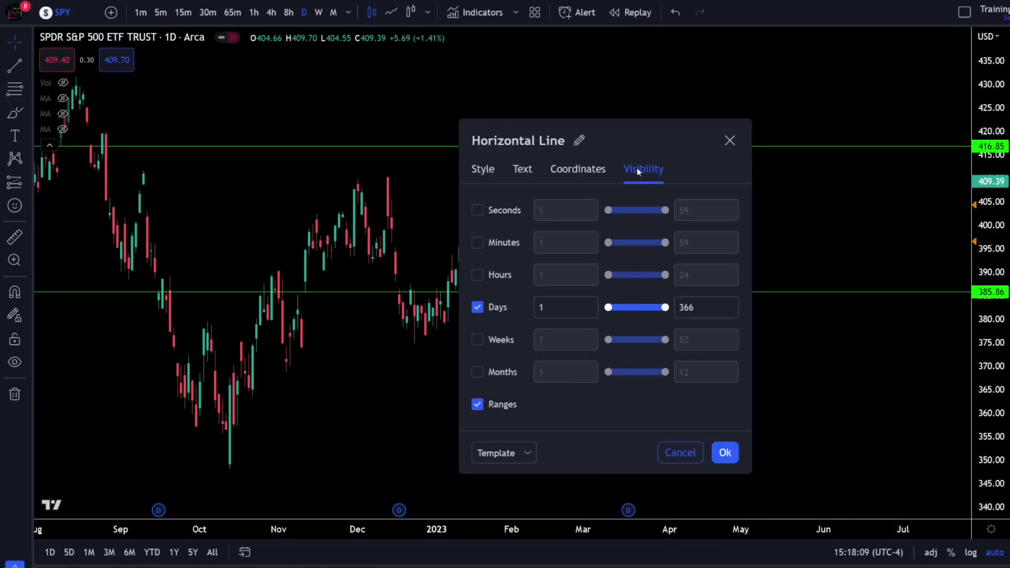
click(478, 340)
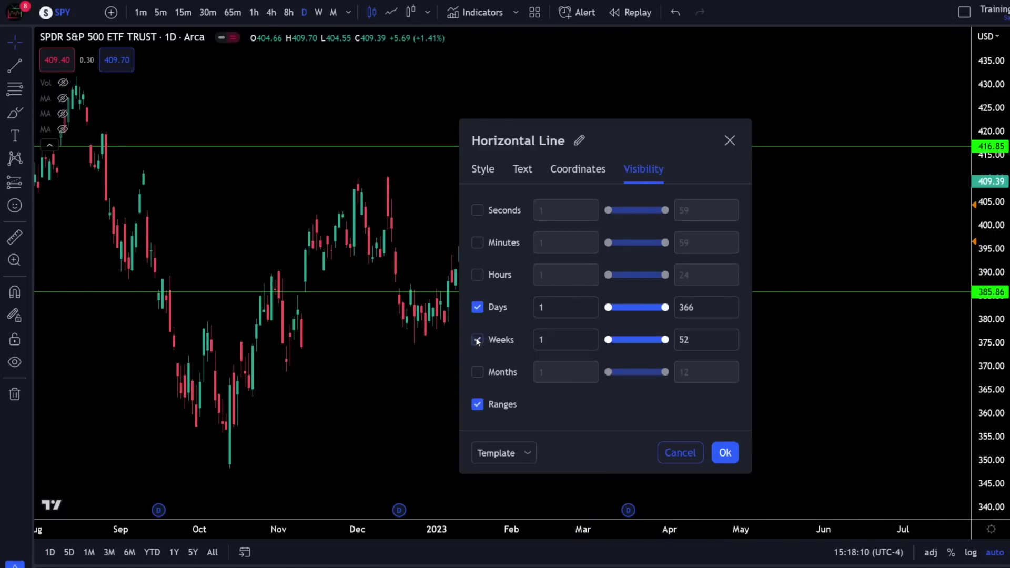
click(478, 275)
click(726, 452)
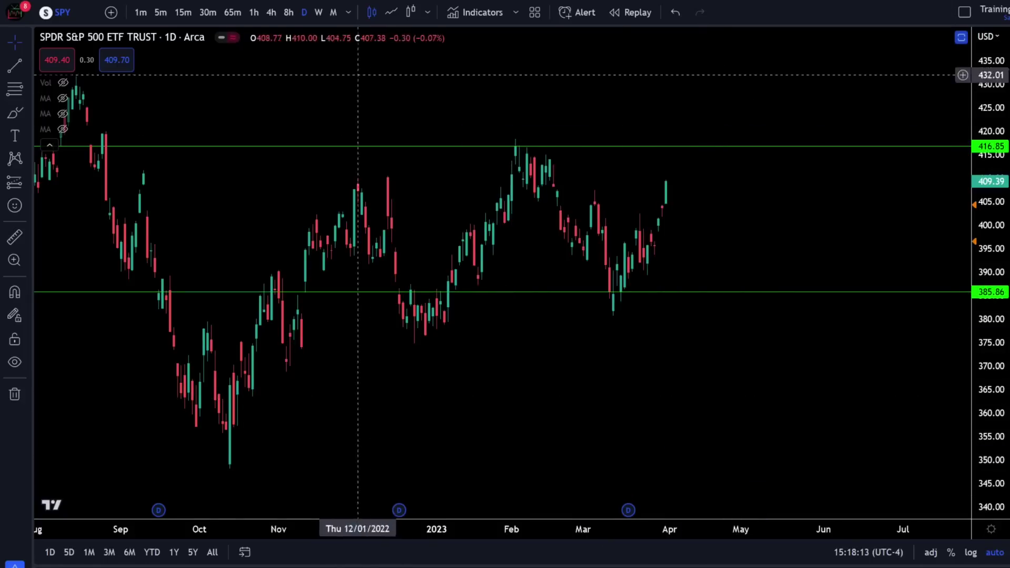
Check the 385.86 line on the weekly and 1-hour charts, and return to the daily interval.
click(319, 14)
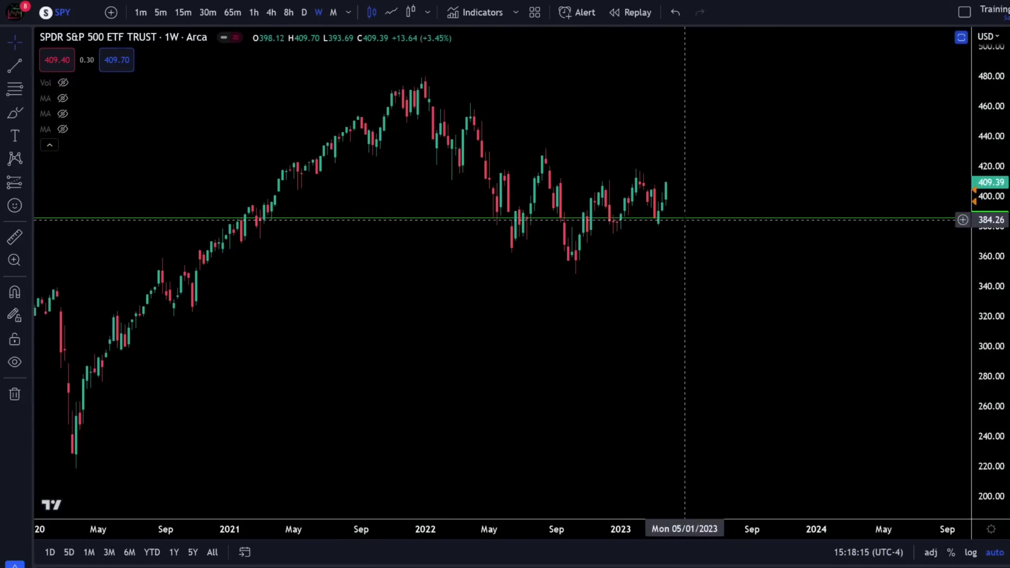
click(254, 12)
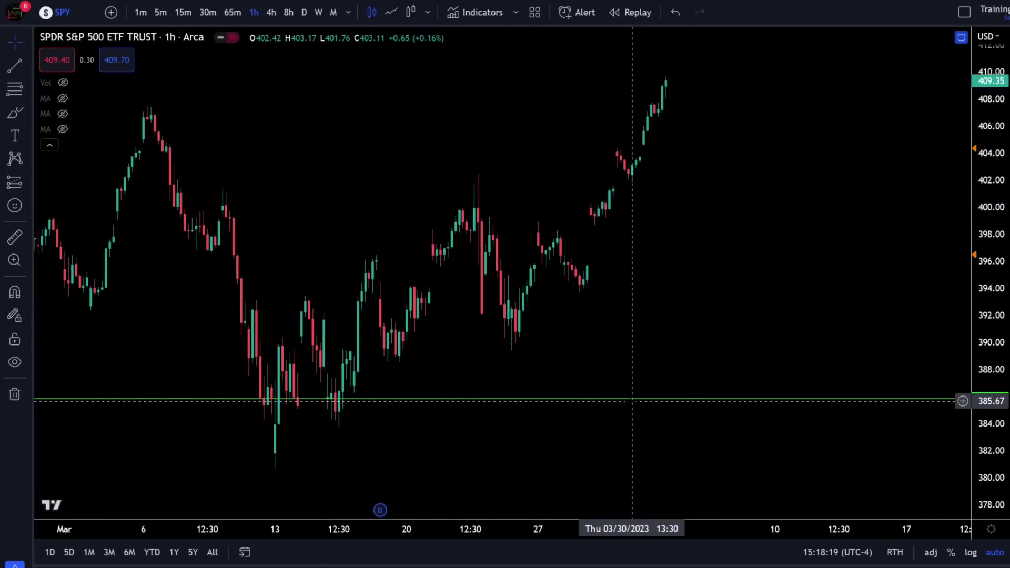
click(304, 13)
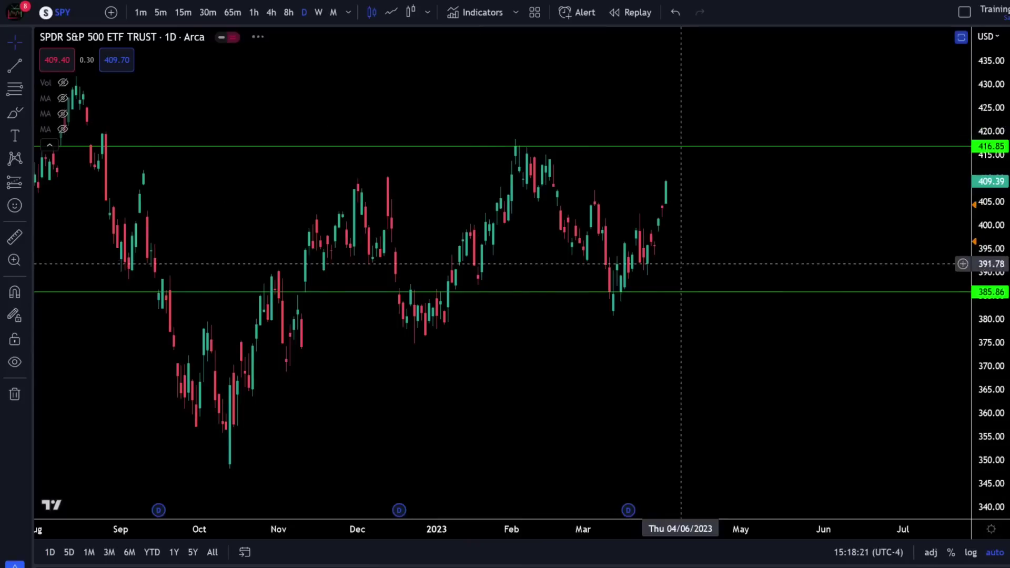
Turn off Hours and Weeks visibility for the 385.86 horizontal line, keeping only Days and Ranges enabled.
double_click(679, 293)
click(477, 274)
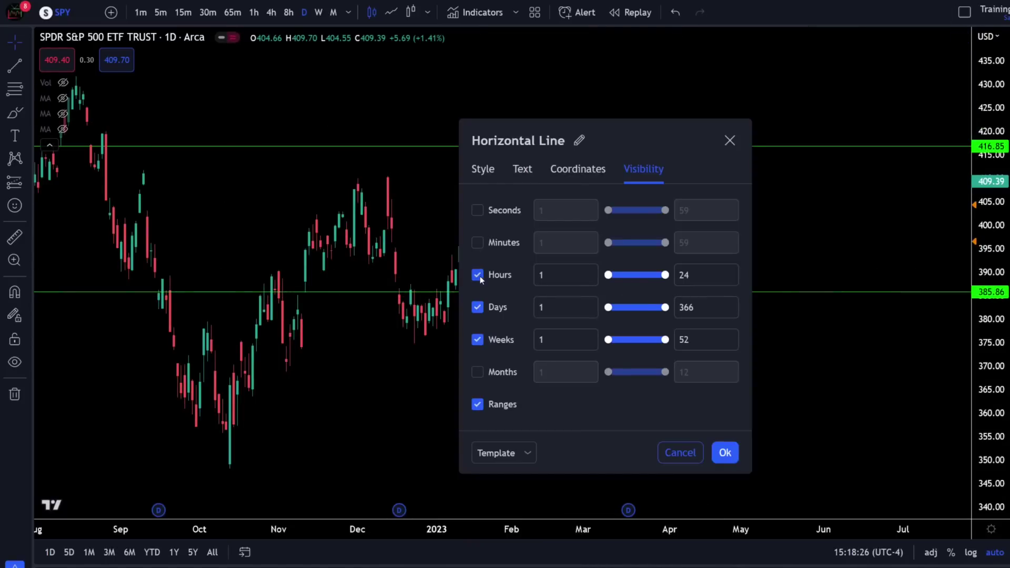
click(478, 340)
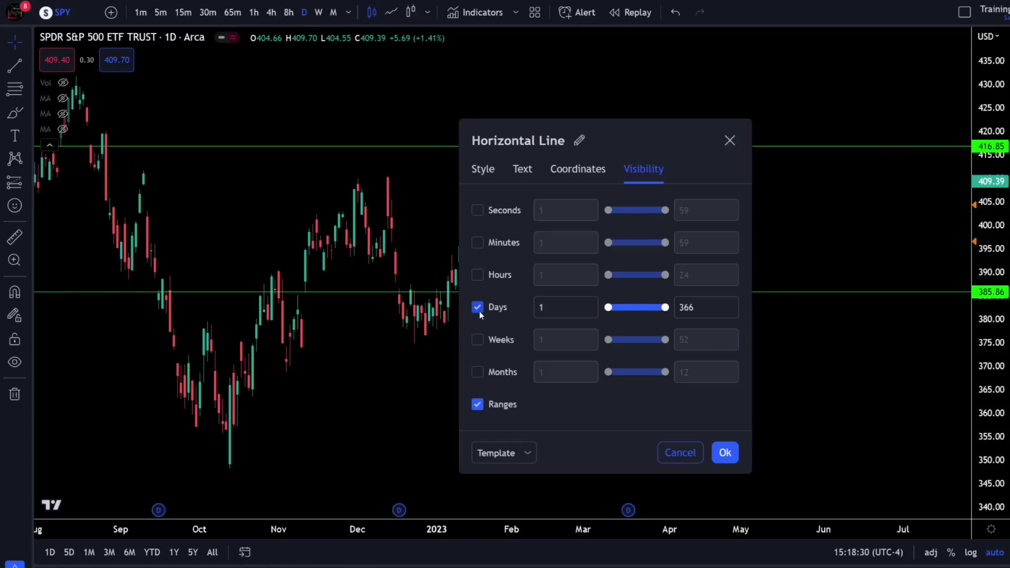
click(723, 451)
click(765, 405)
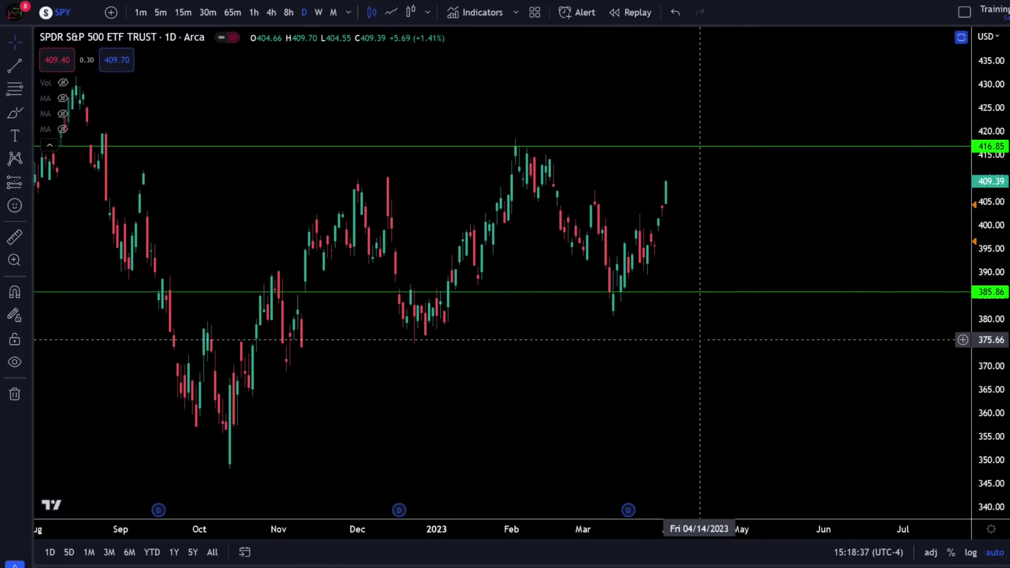
Draw vertical lines at 03/13/2023 and 04/26/2023 on the SPY daily chart.
click(614, 345)
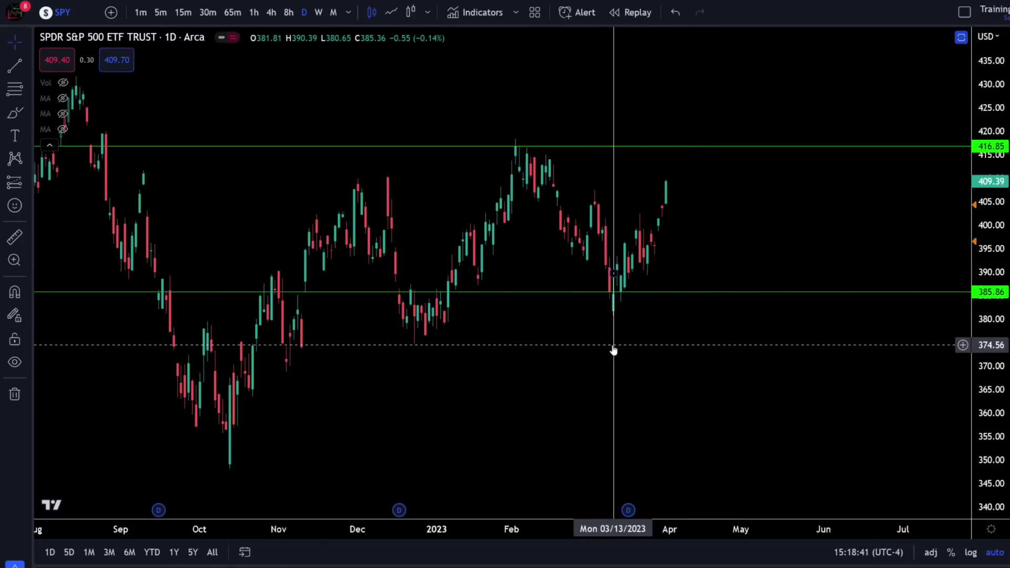
click(730, 342)
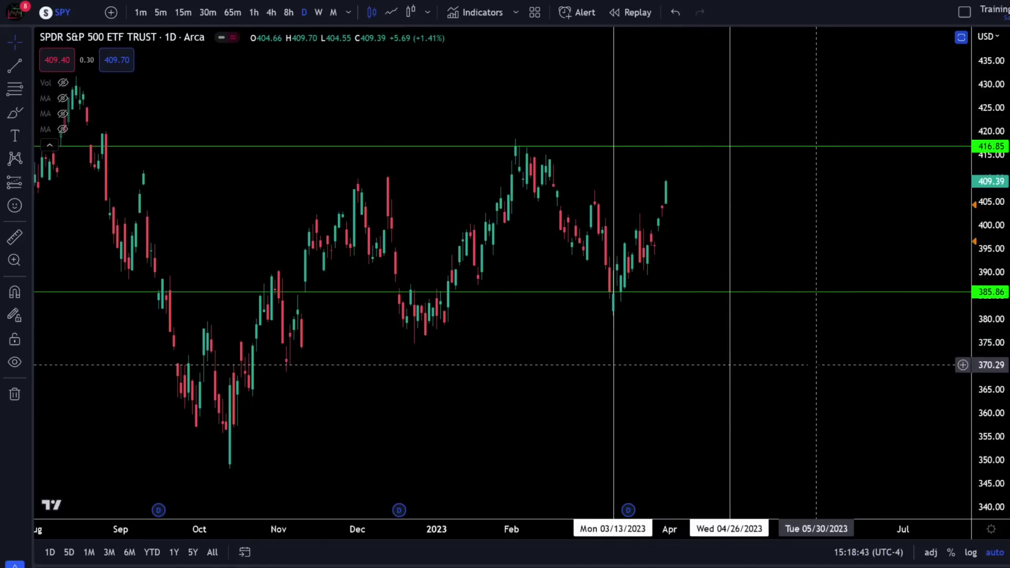
Check the visibility settings of the 04/26/2023 vertical line, and delete both vertical lines.
double_click(730, 258)
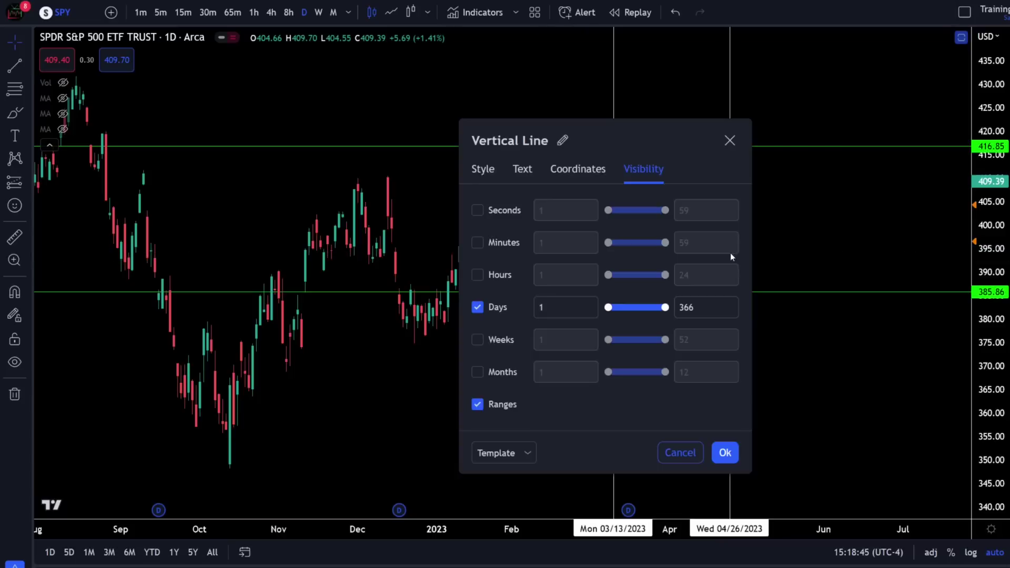
click(725, 452)
key(Delete)
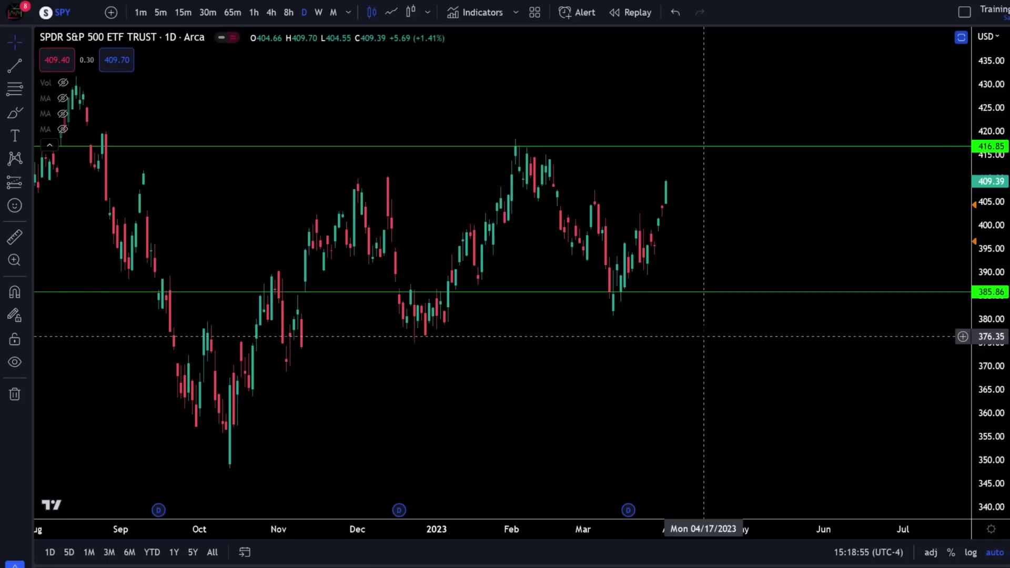
Set the 385.86 horizontal line's color to red and its style to dotted.
double_click(709, 292)
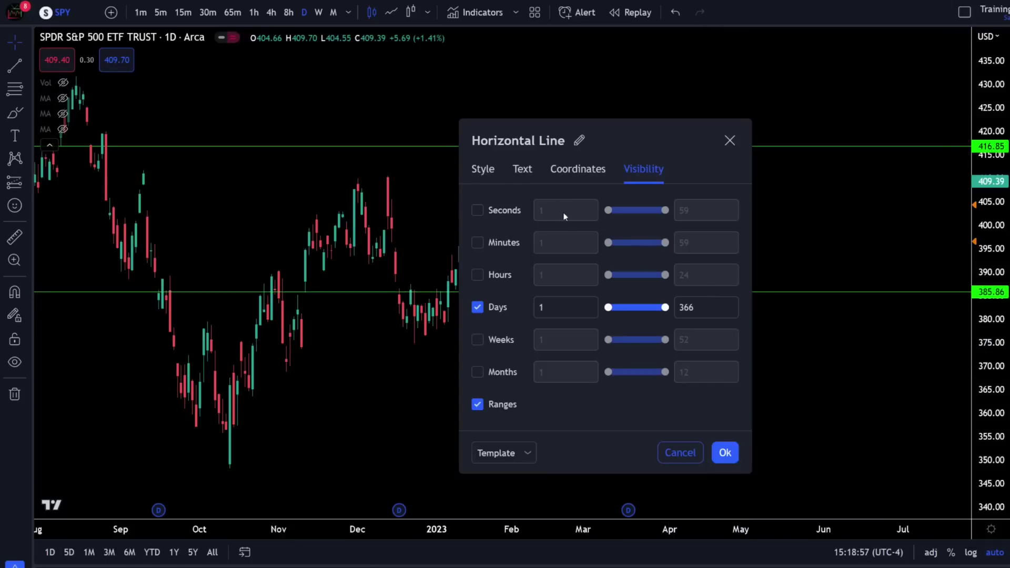
click(487, 169)
click(518, 211)
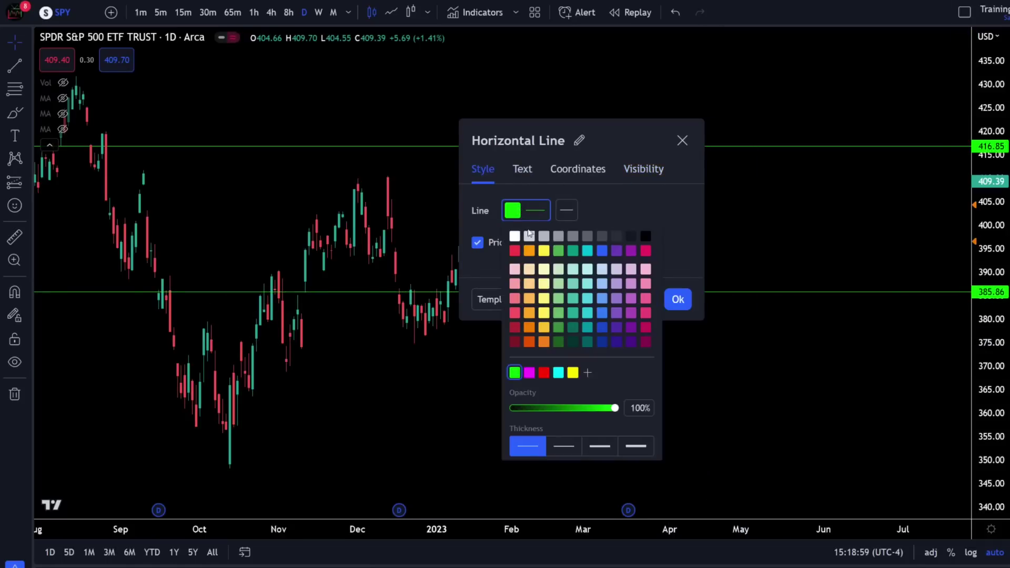
click(545, 372)
click(597, 208)
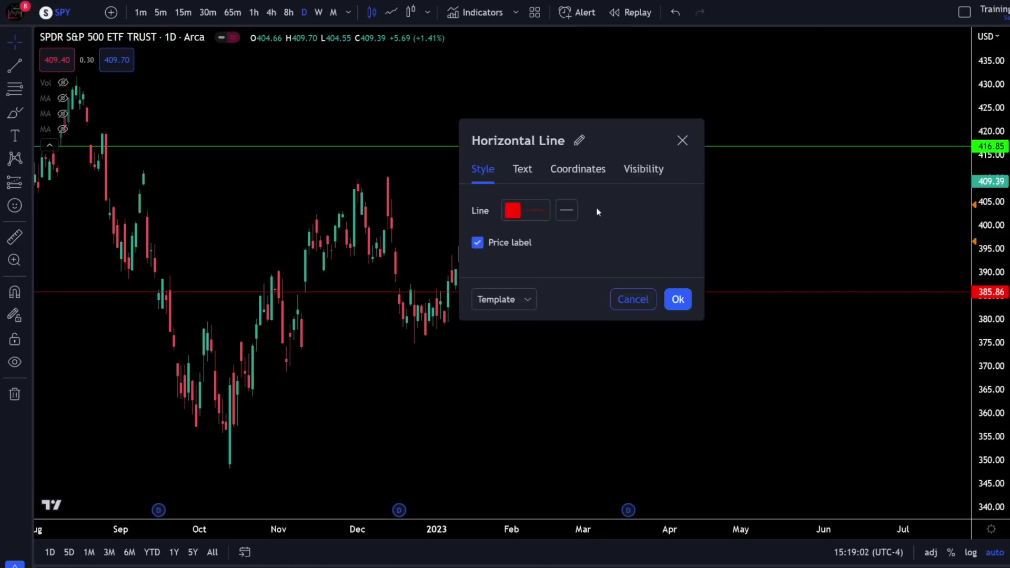
click(571, 213)
click(597, 278)
click(678, 300)
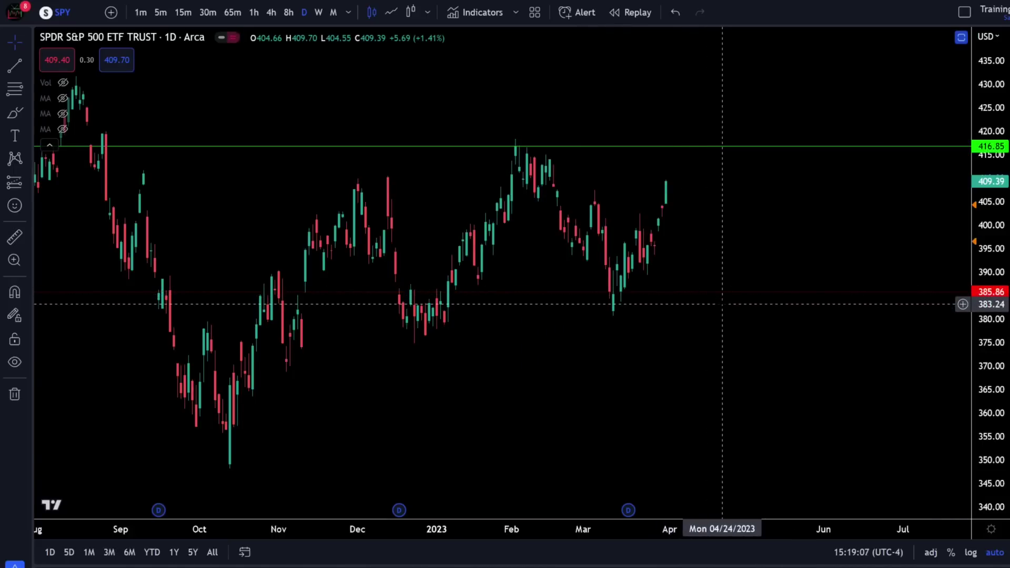
Restore the 385.86 horizontal line to bright green with a solid line style.
double_click(721, 292)
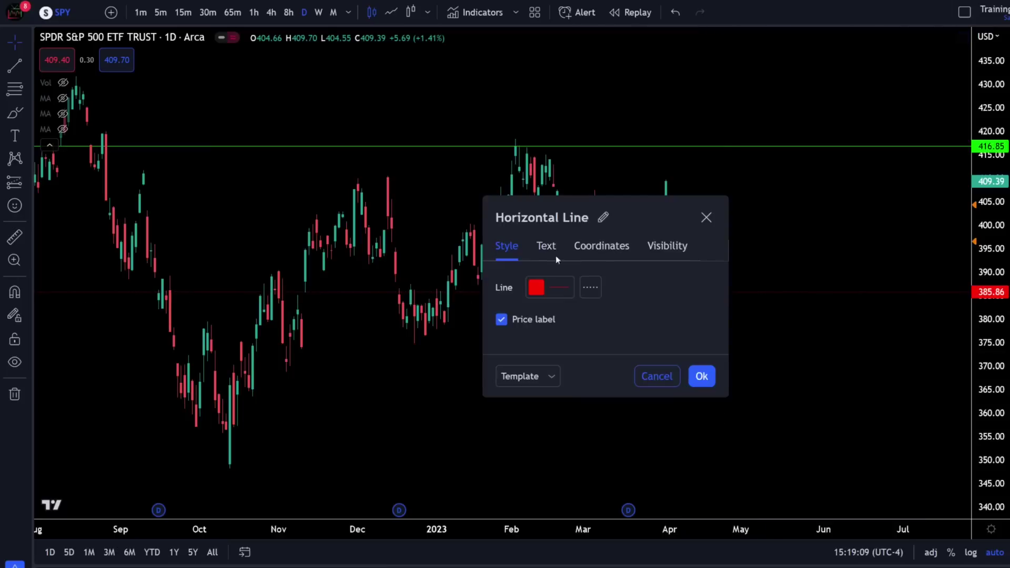
click(550, 287)
click(539, 450)
click(590, 287)
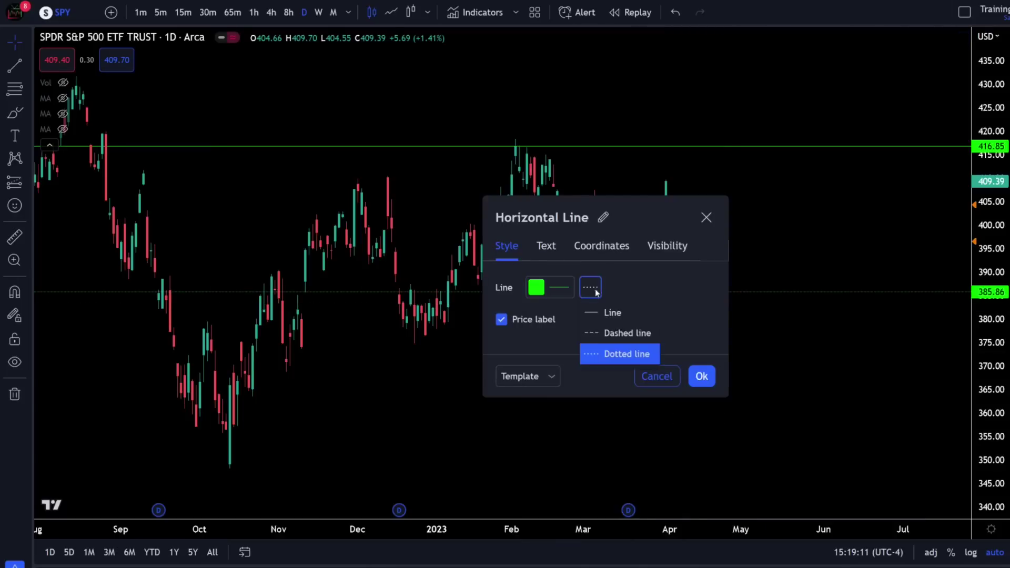
click(609, 312)
click(695, 376)
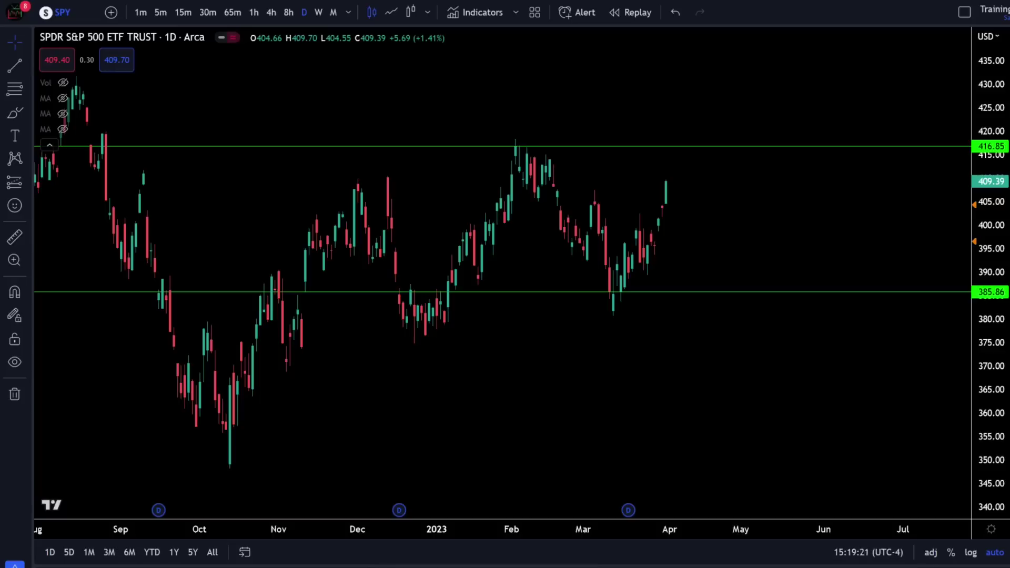
Move the floating toolbar of favorite drawing tools to the empty area below the candles.
mouse_move(402, 426)
mouse_down()
mouse_move(384, 389)
mouse_move(314, 399)
mouse_up()
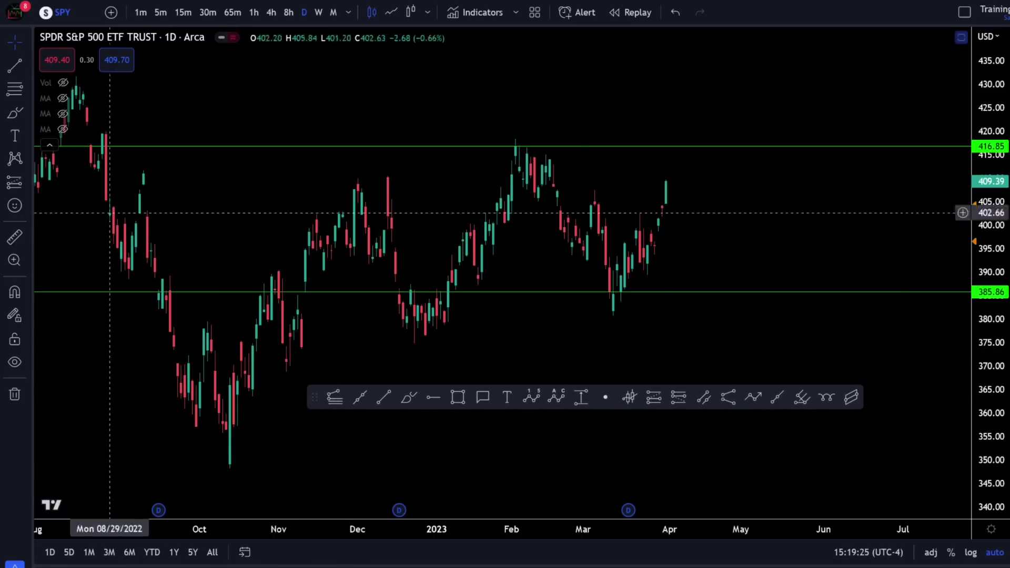
Add the Arrow line tool to the favorite drawing tools.
click(31, 67)
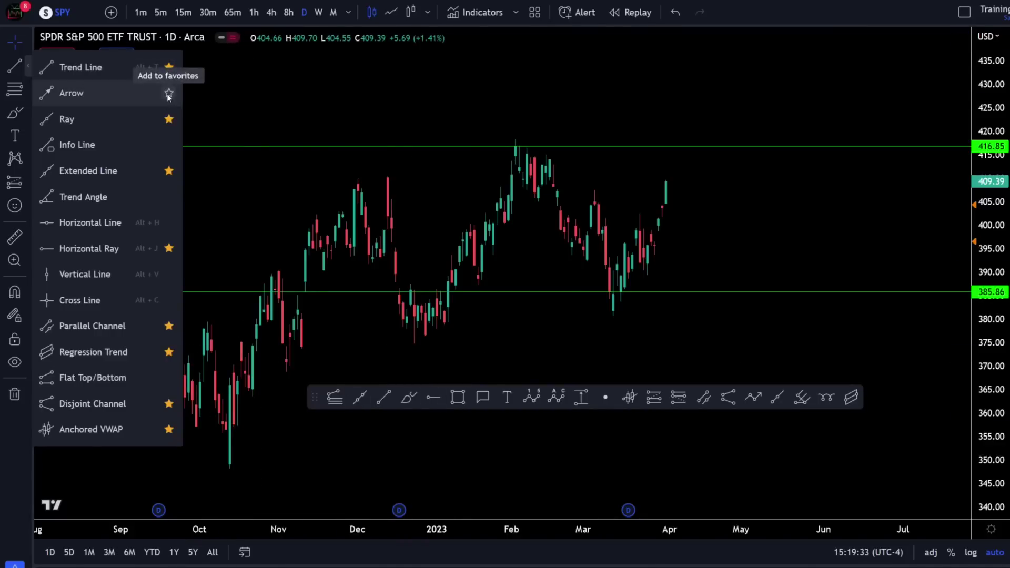
click(169, 95)
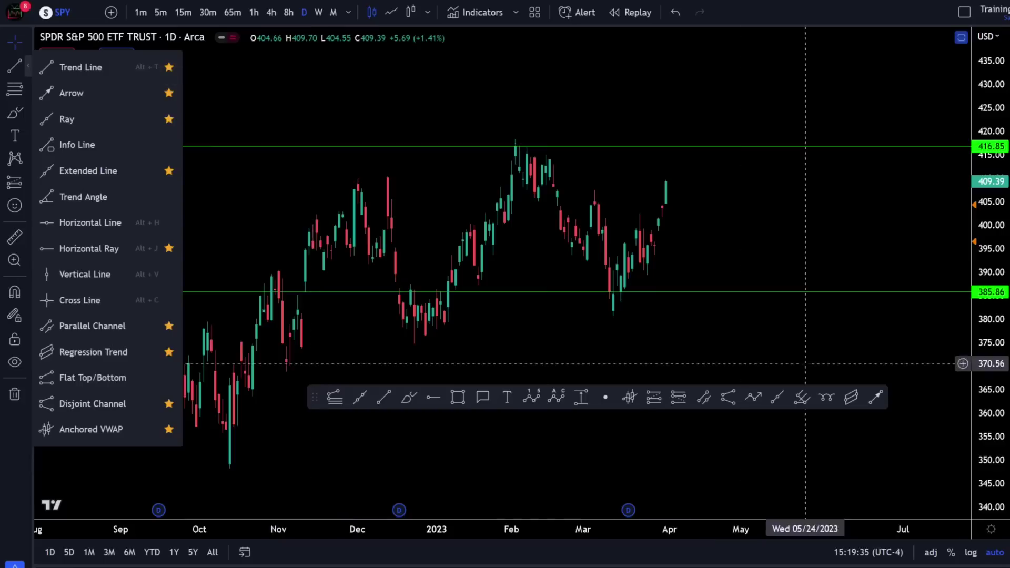
Draw an arrow rising from about 380.62 on 03/16/2023 to the space just after the latest candle, and delete it.
click(876, 399)
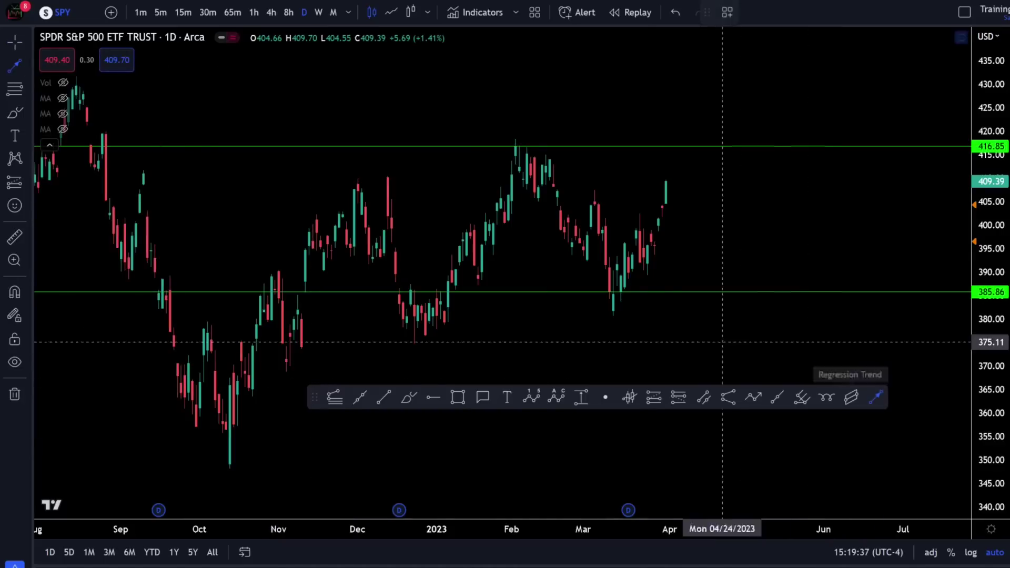
click(625, 316)
click(700, 213)
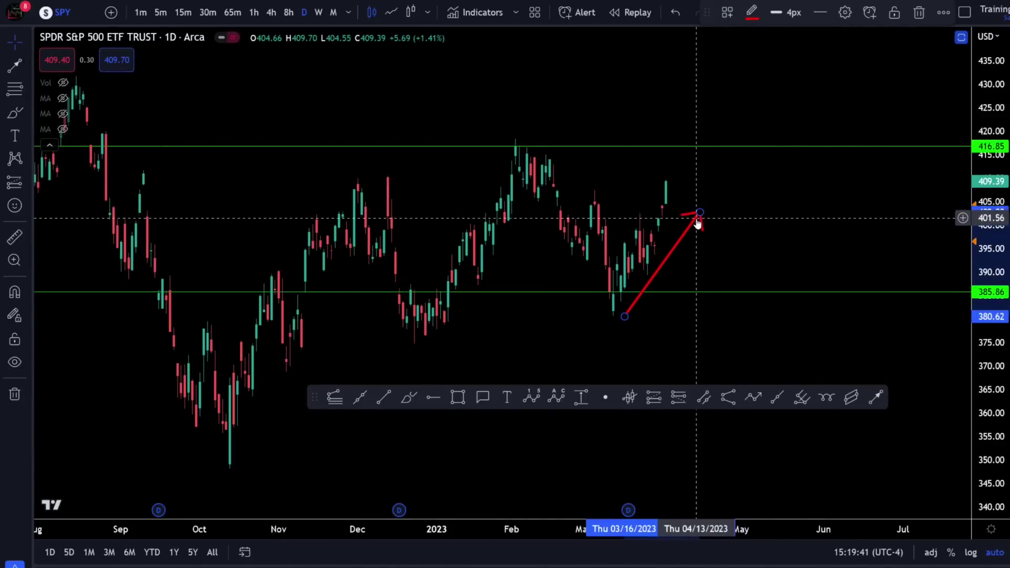
key(Delete)
Move the floating toolbar of favorite drawing tools off the chart, below the time axis.
drag(315, 399, 311, 398)
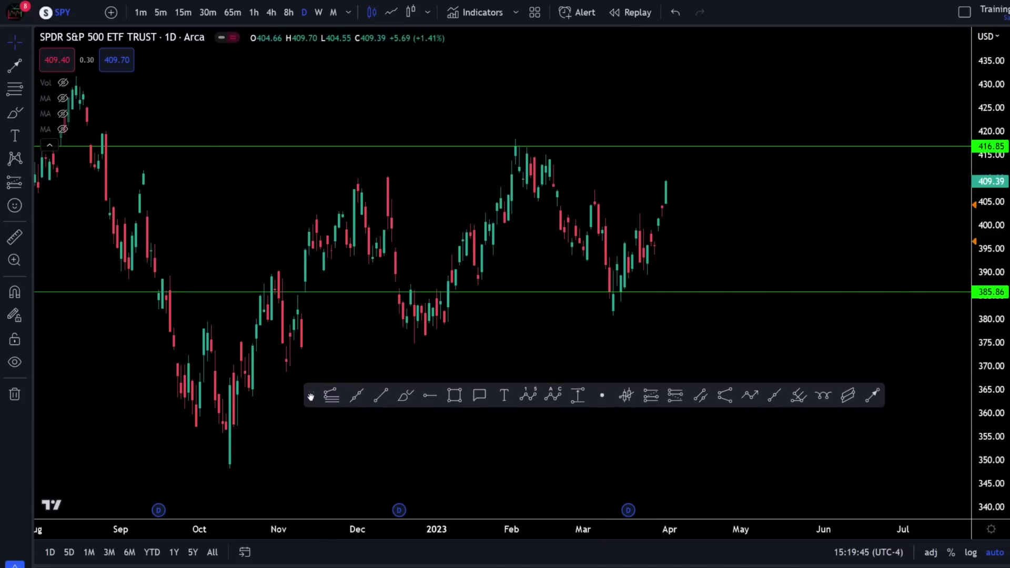
mouse_move(311, 398)
mouse_down()
mouse_move(367, 453)
mouse_move(373, 567)
mouse_up()
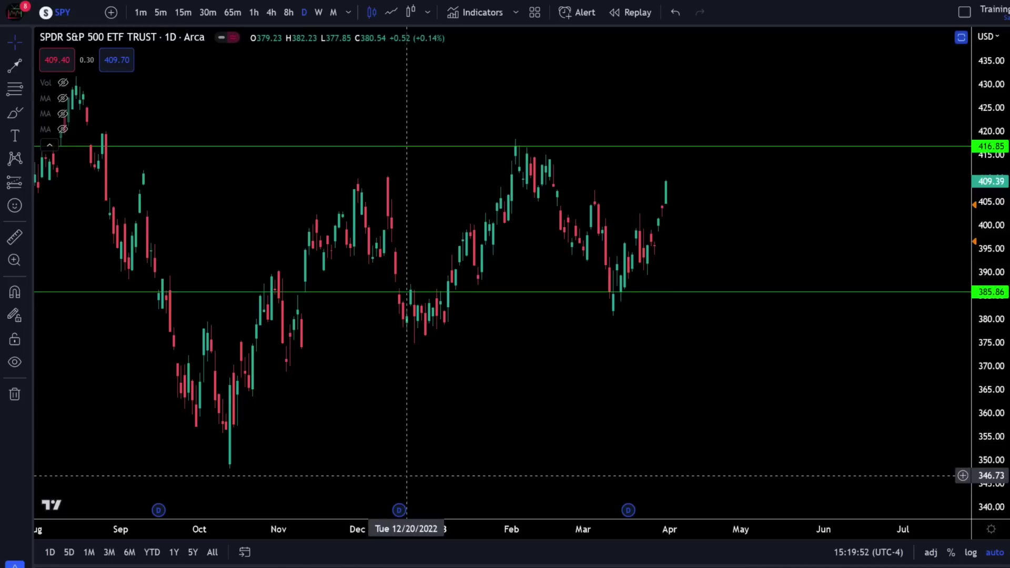
Measure the price move from the 385.86 line near 03/10/2023 up to the level of the latest candle.
shift+click(612, 298)
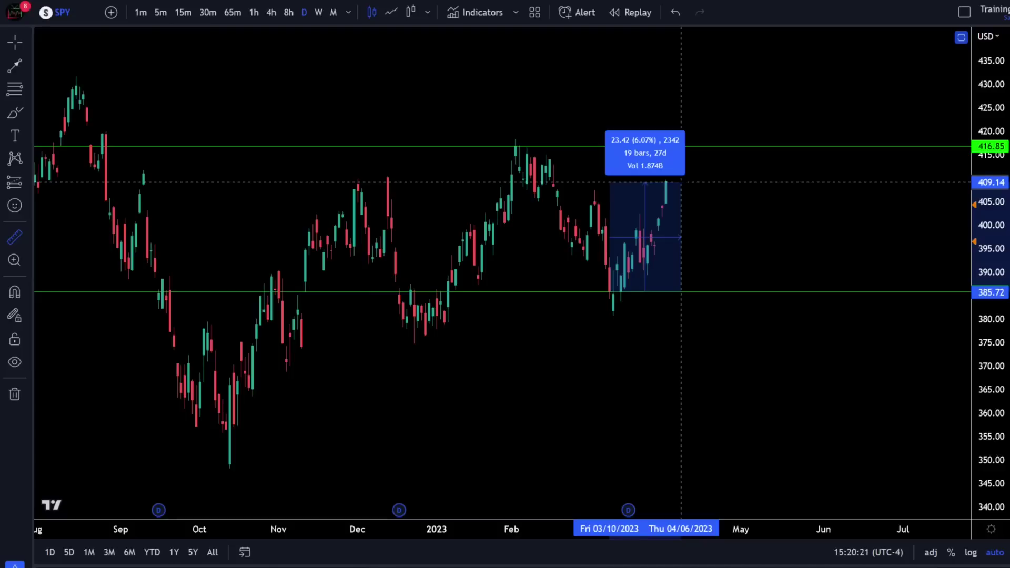
click(681, 182)
click(670, 181)
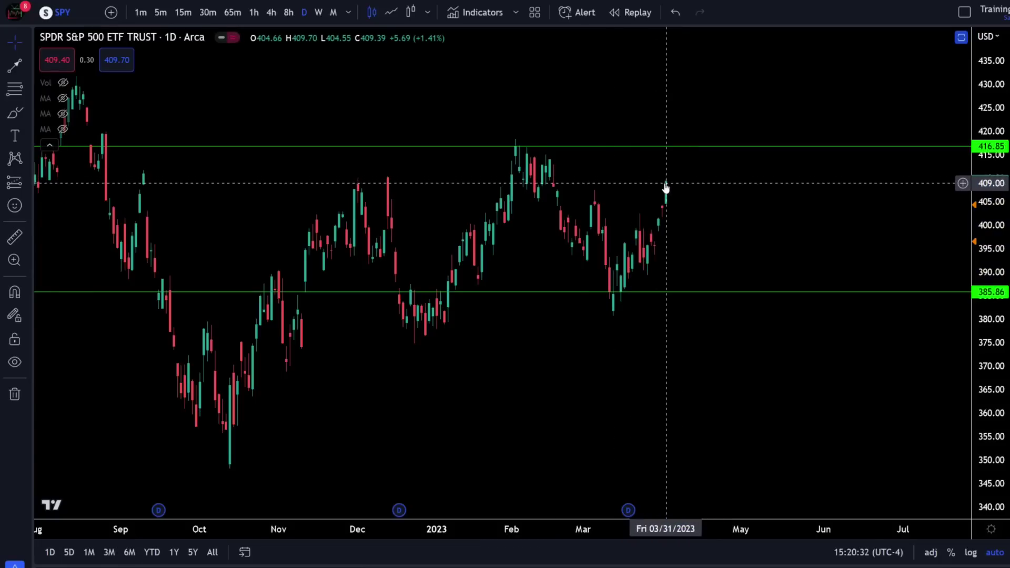
shift+click(667, 184)
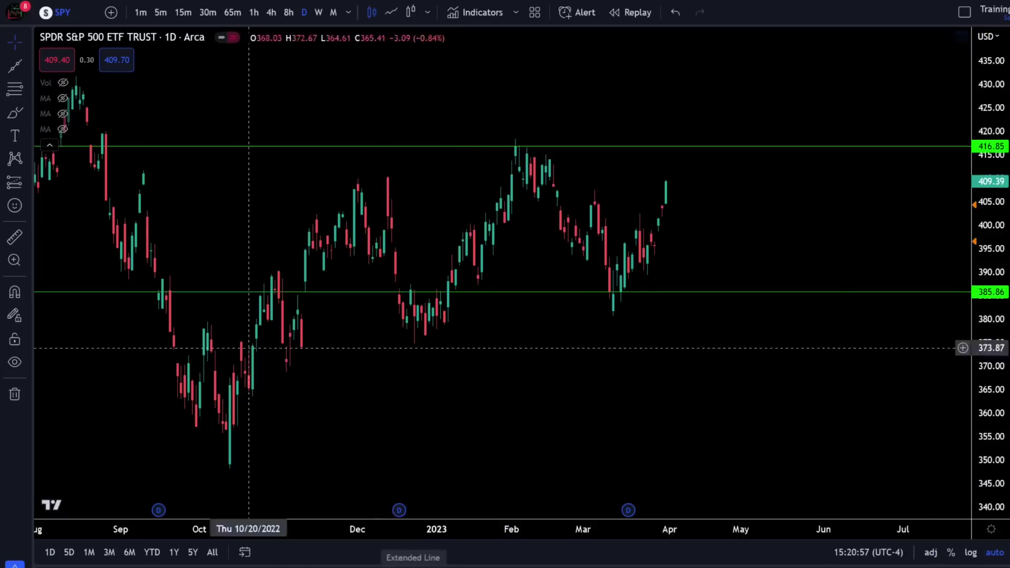
Draw an extended line from the 10/13/2022 low through about 379.66 on 01/09/2023, and delete it.
click(28, 68)
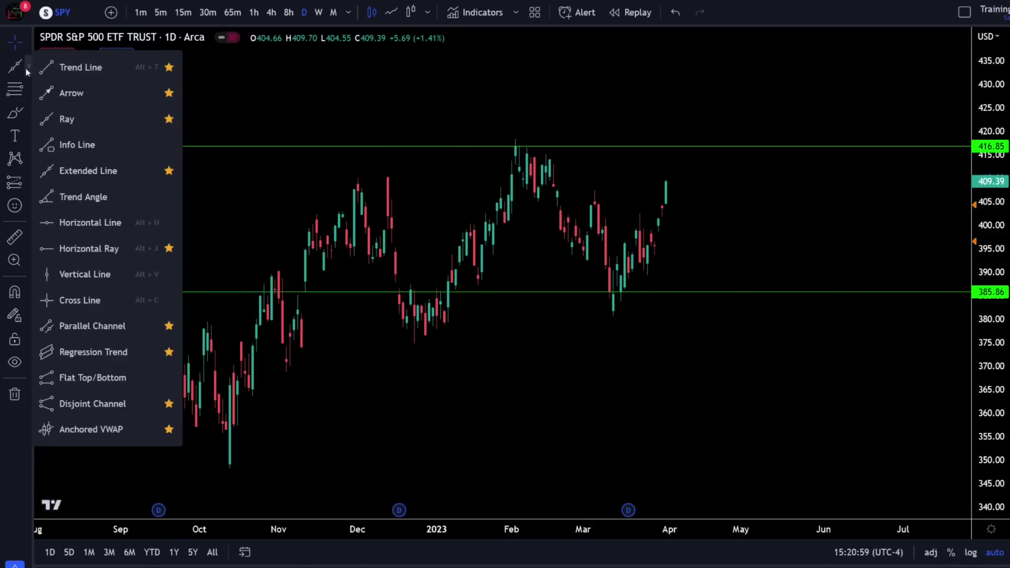
click(69, 171)
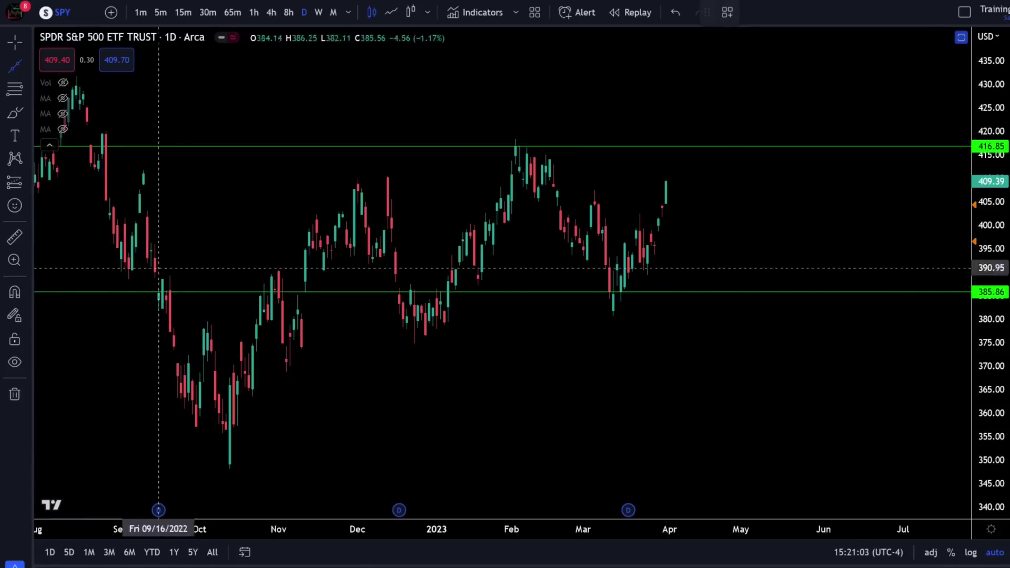
click(228, 468)
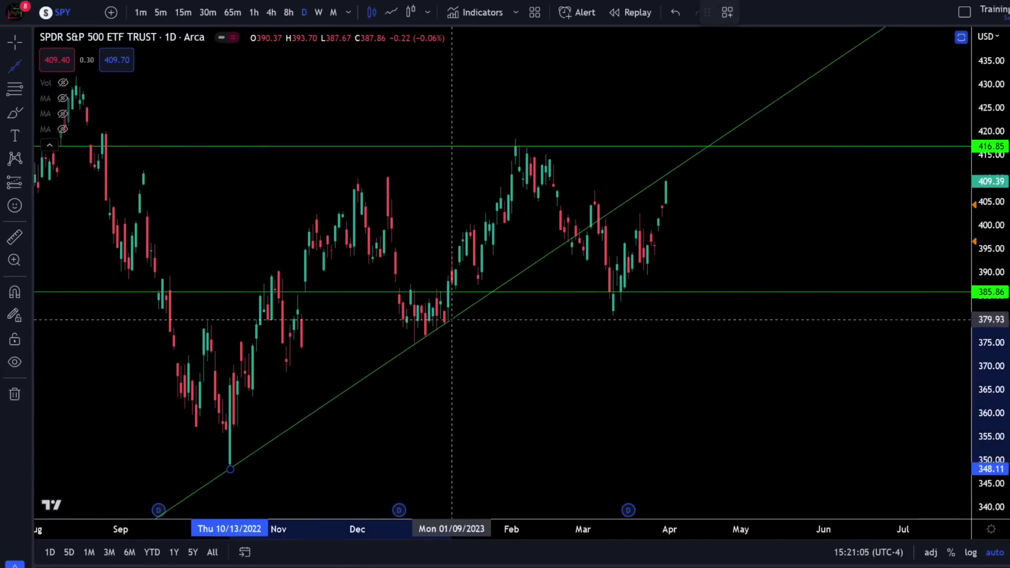
click(453, 320)
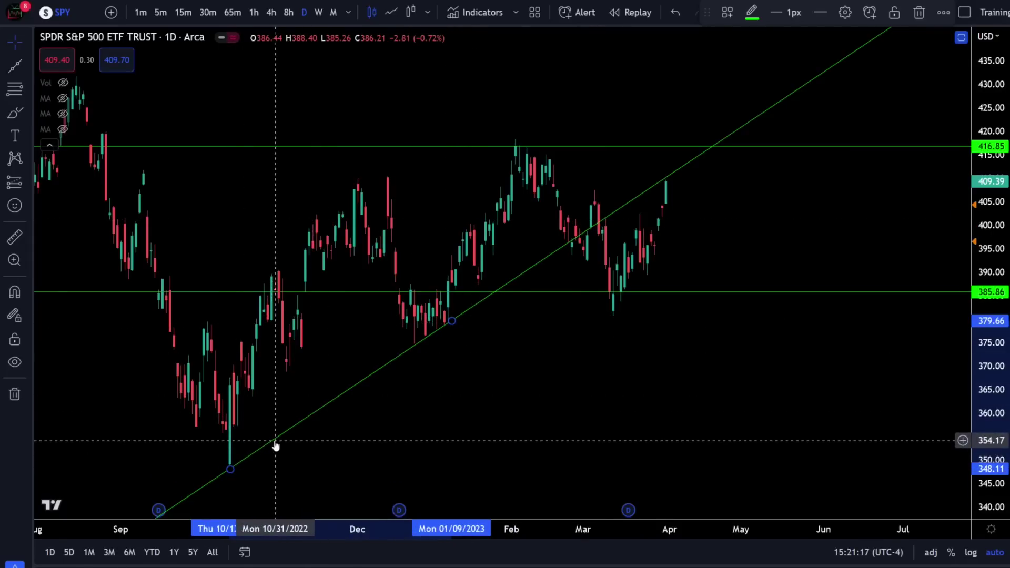
key(Delete)
Draw an extended line snapped to the 10/13/2022 low at 348.11 and the early January 2023 low.
key(alt+t)
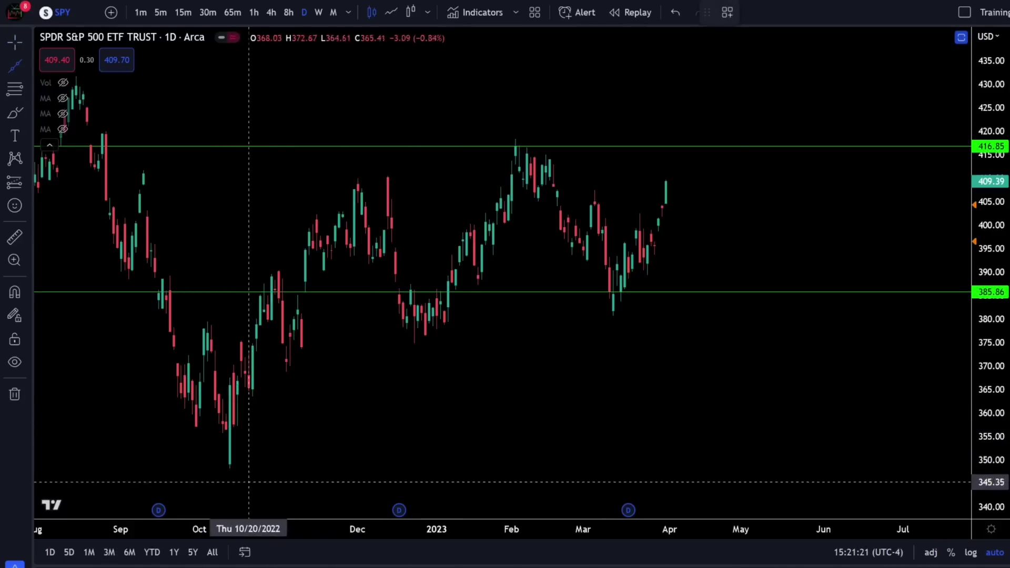
key(ctrl)
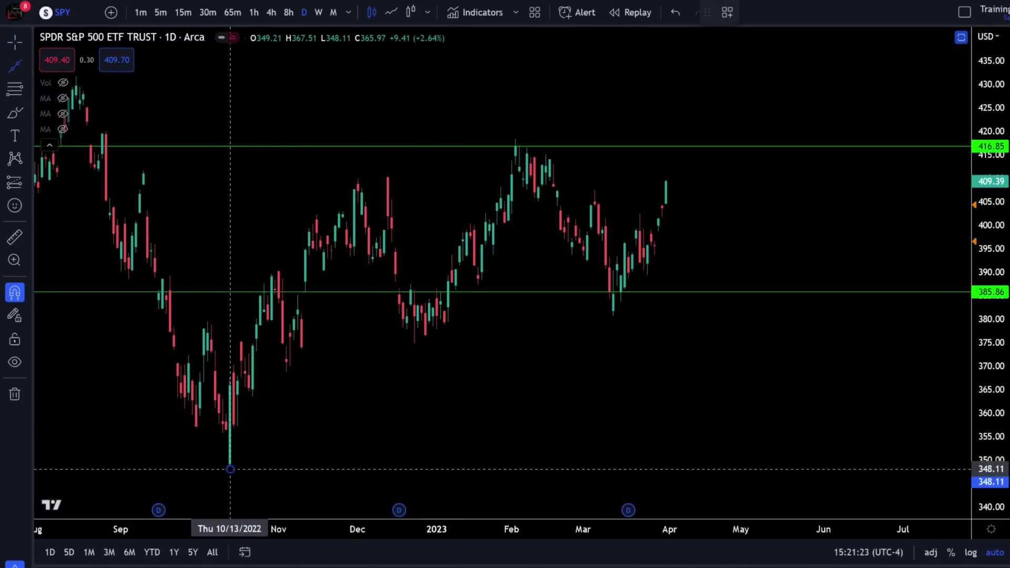
click(230, 469)
click(444, 331)
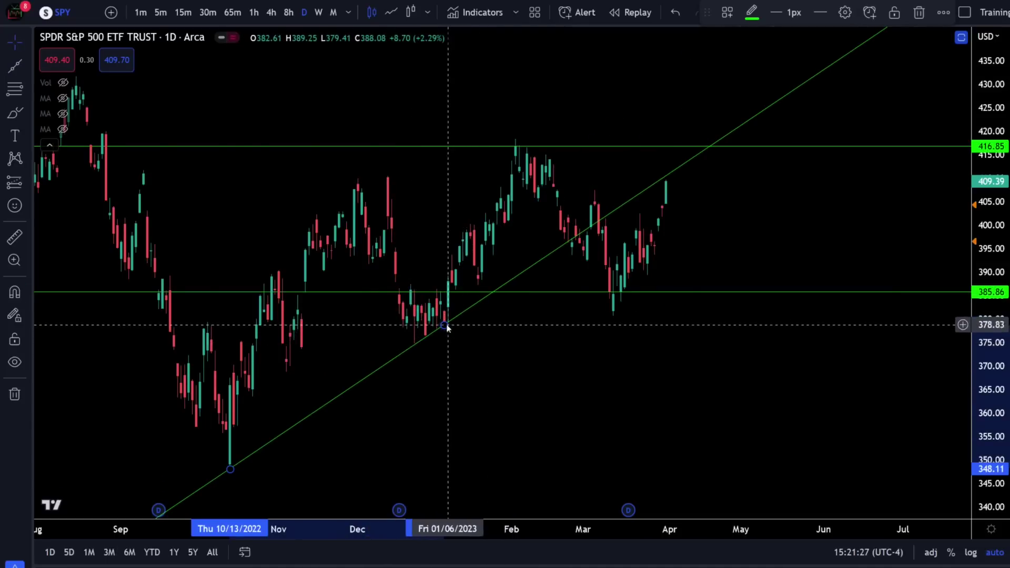
mouse_move(445, 327)
mouse_down()
mouse_move(444, 336)
mouse_move(419, 285)
mouse_move(449, 331)
mouse_move(425, 301)
mouse_move(442, 331)
mouse_move(462, 242)
mouse_move(487, 216)
mouse_move(485, 255)
mouse_move(496, 259)
mouse_move(496, 227)
mouse_move(494, 261)
mouse_move(445, 336)
mouse_move(496, 224)
mouse_move(494, 264)
mouse_move(448, 334)
mouse_up()
Draw a descending extended line snapped to the 02/02/2023 high at 418.31 and the mid-February 2023 high.
key(alt+t)
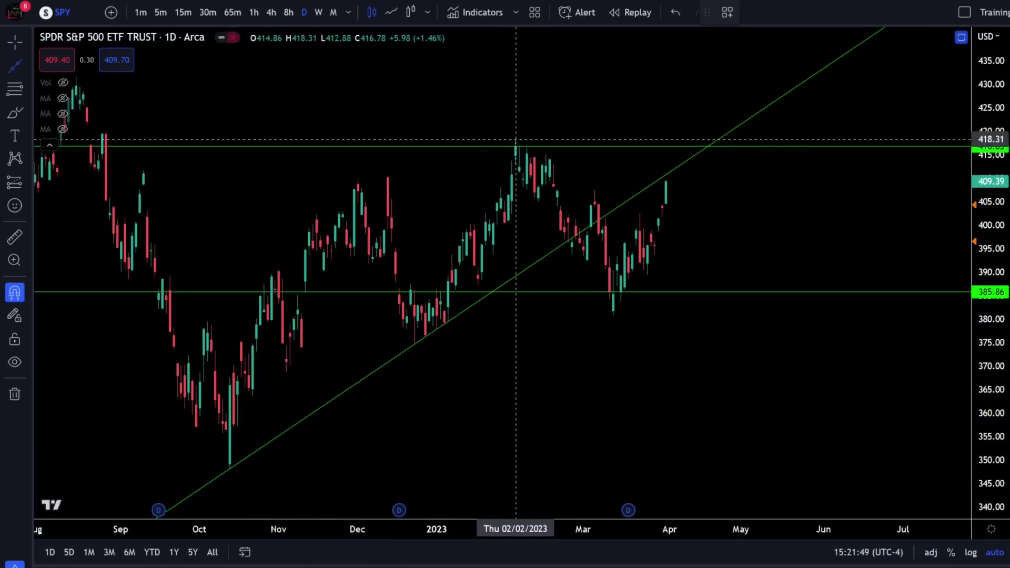
click(516, 140)
click(546, 148)
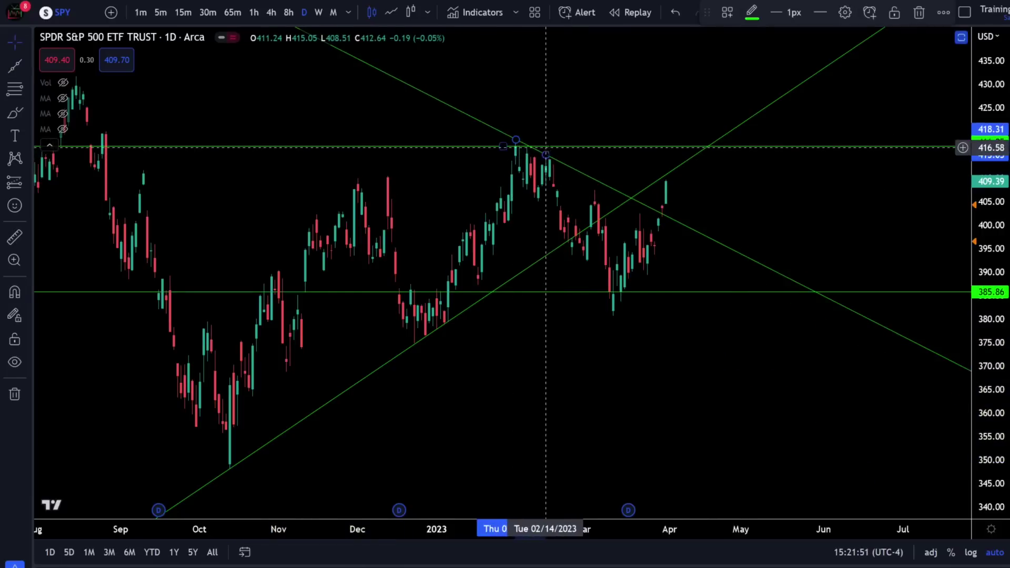
click(534, 149)
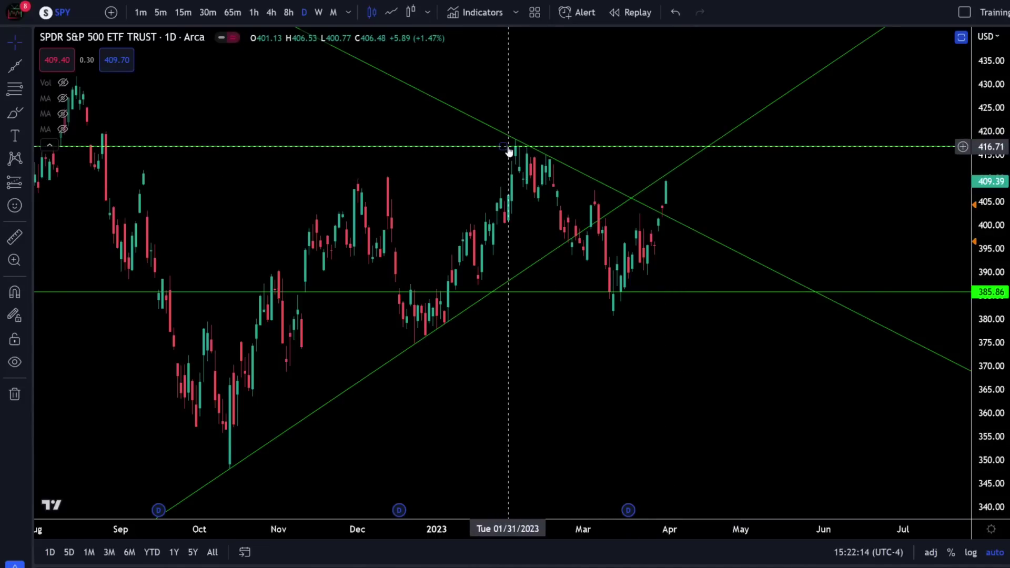
Create an only-once crossing alert on the 416.85 horizontal line with app, pop-up, email and sound notifications.
click(567, 149)
right_click(567, 150)
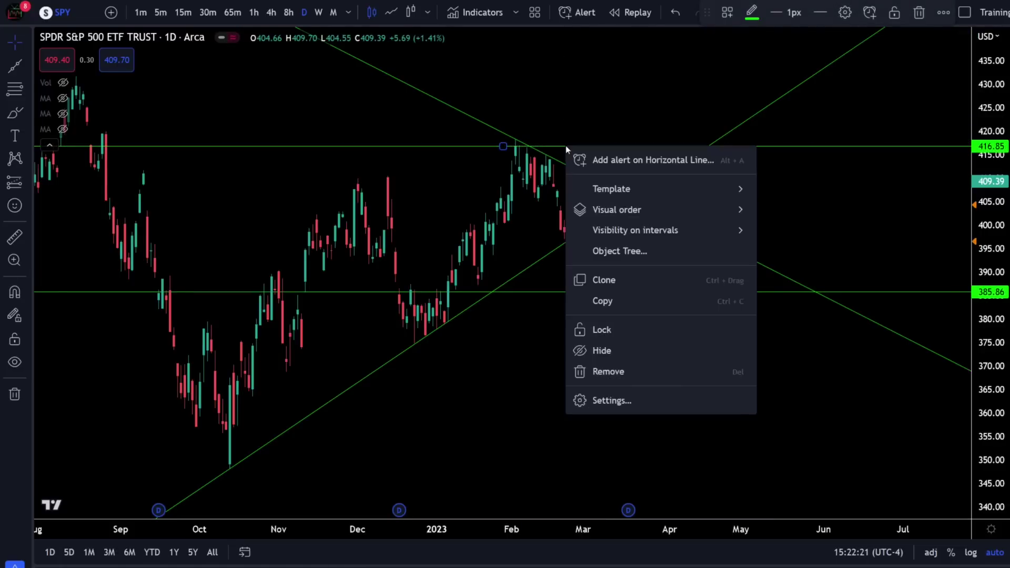
click(609, 161)
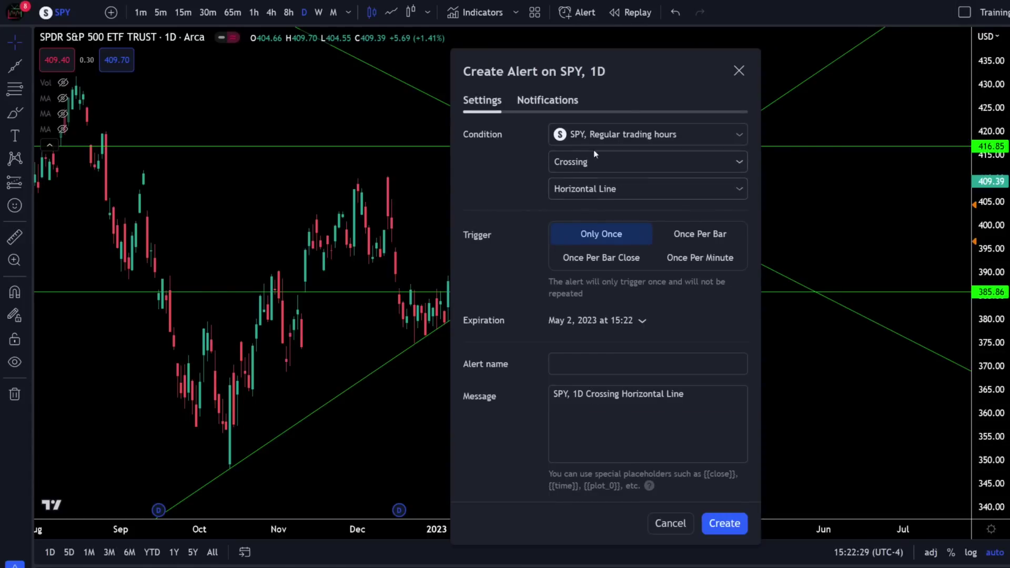
click(545, 101)
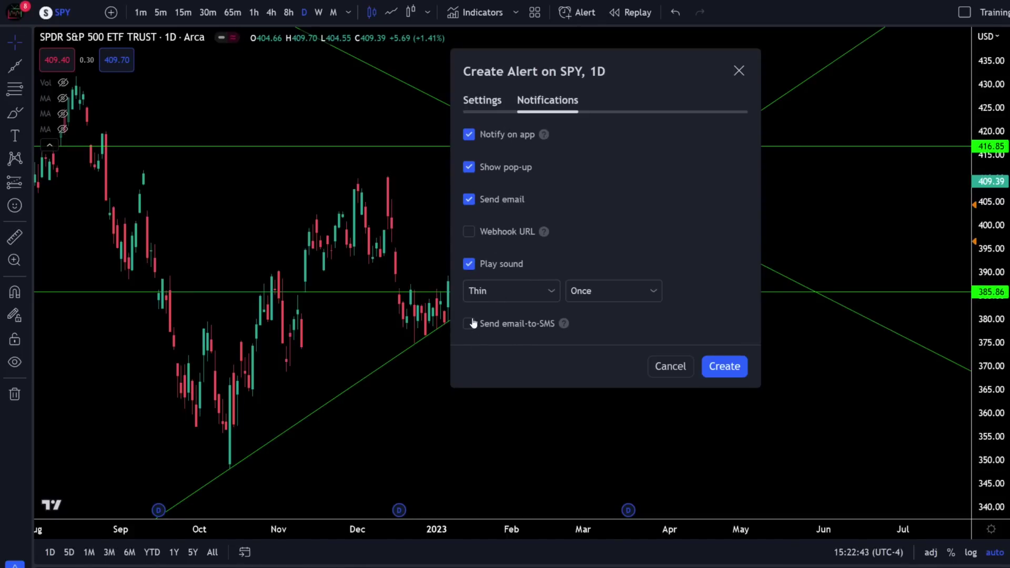
key(Return)
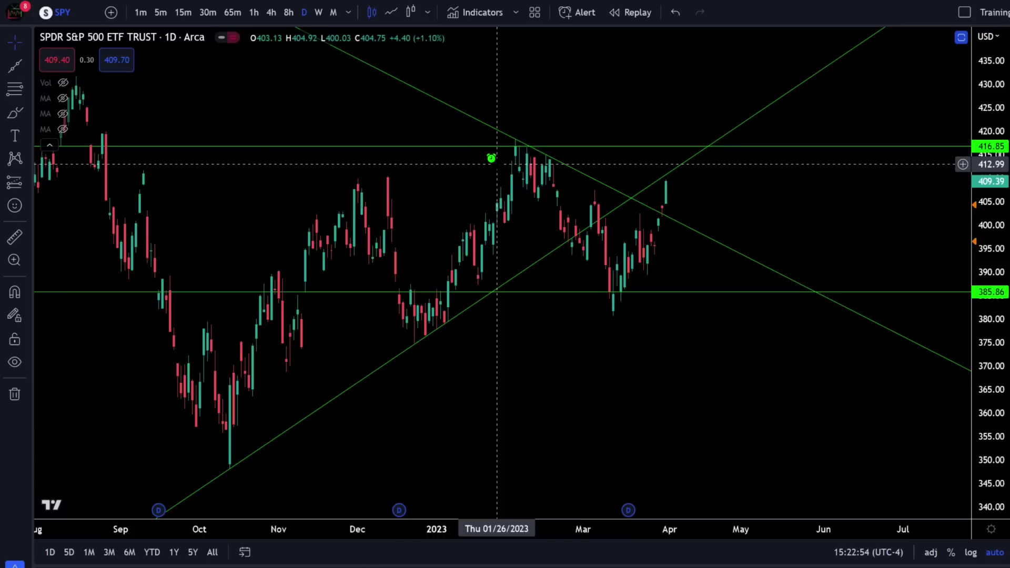
Delete the alert attached to the 416.85 horizontal line and deselect the line.
right_click(573, 147)
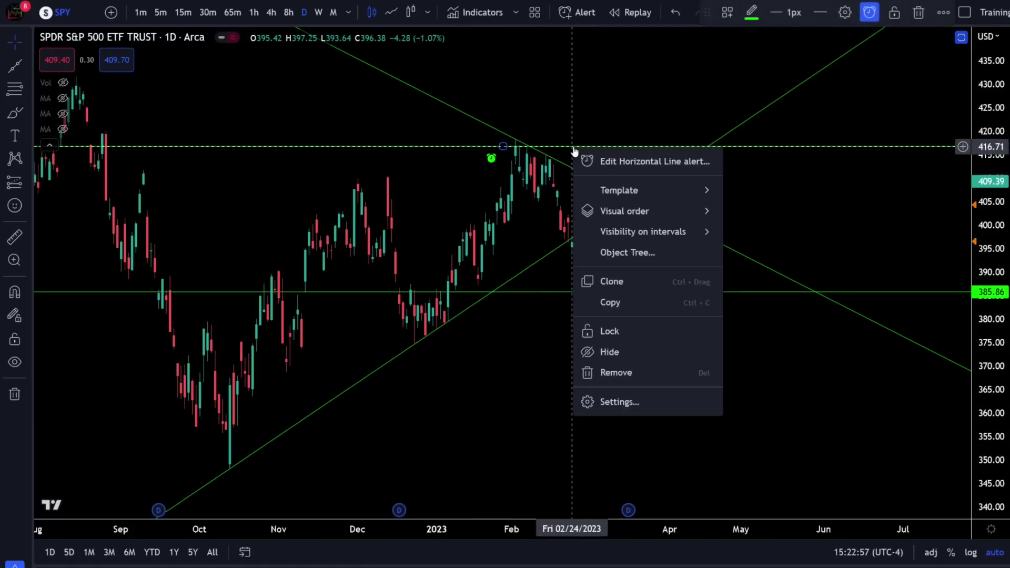
click(618, 160)
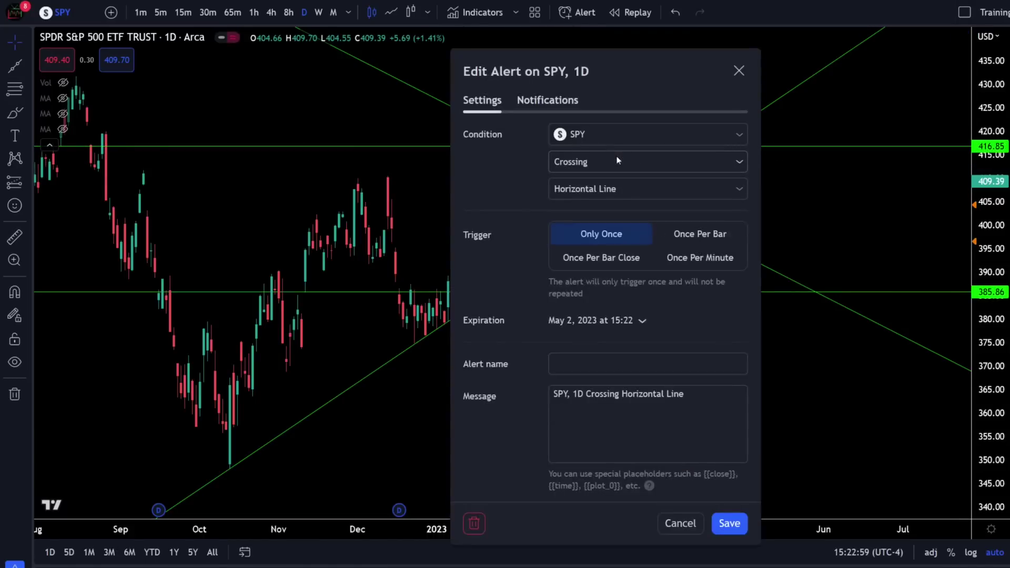
click(473, 524)
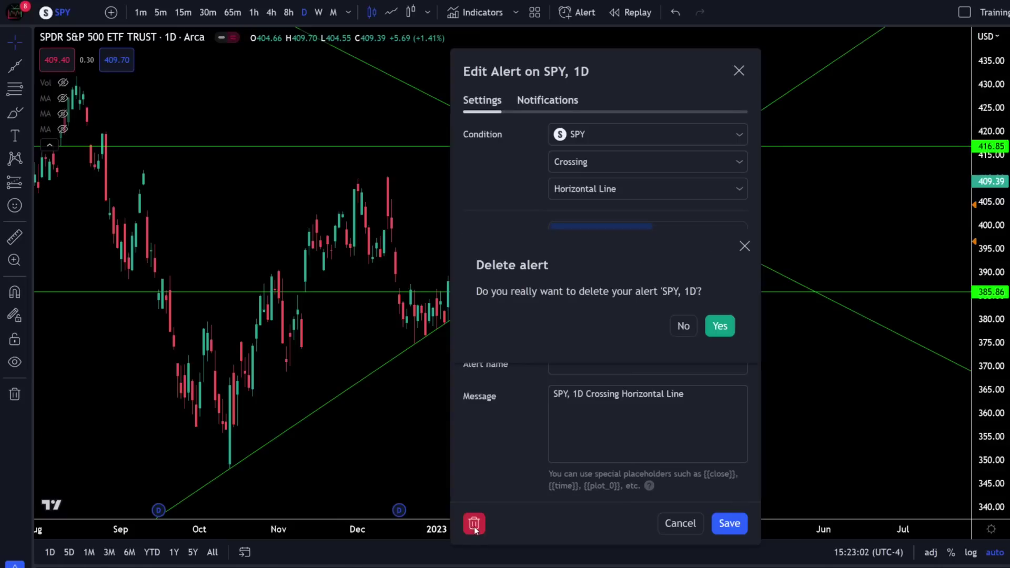
click(719, 322)
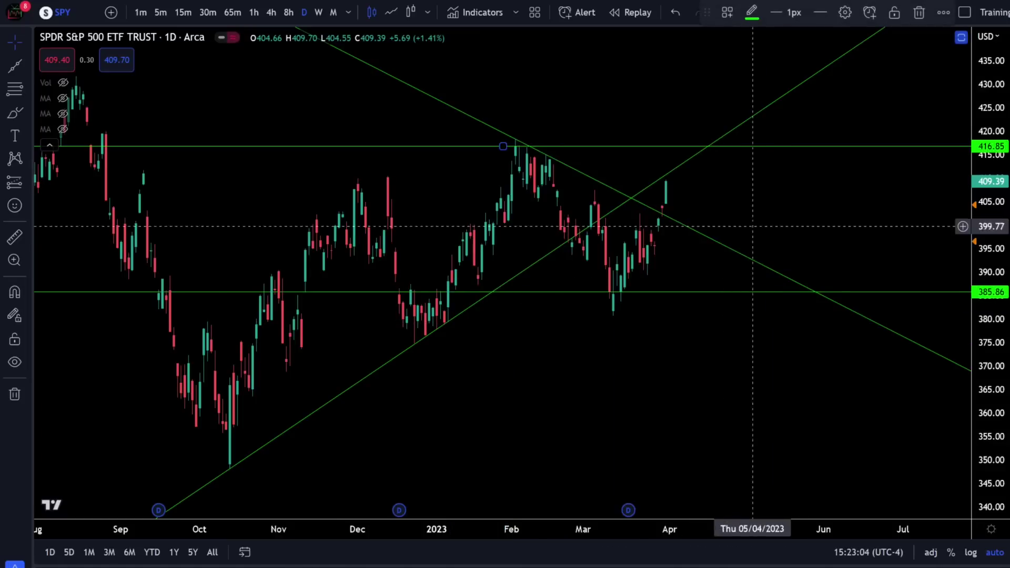
click(765, 214)
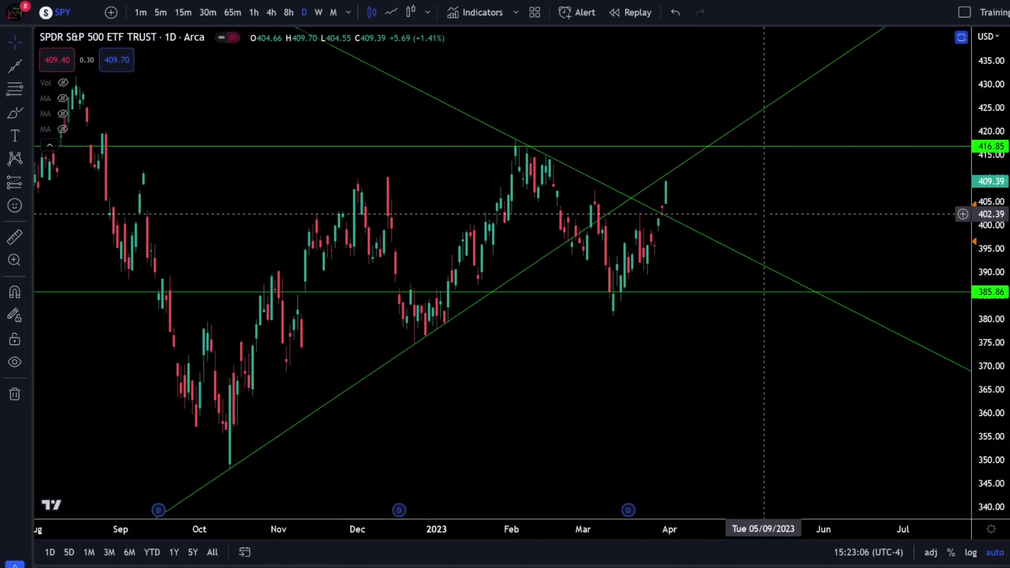
Create an only-once SPY alert for the price crossing 416.85.
right_click(700, 166)
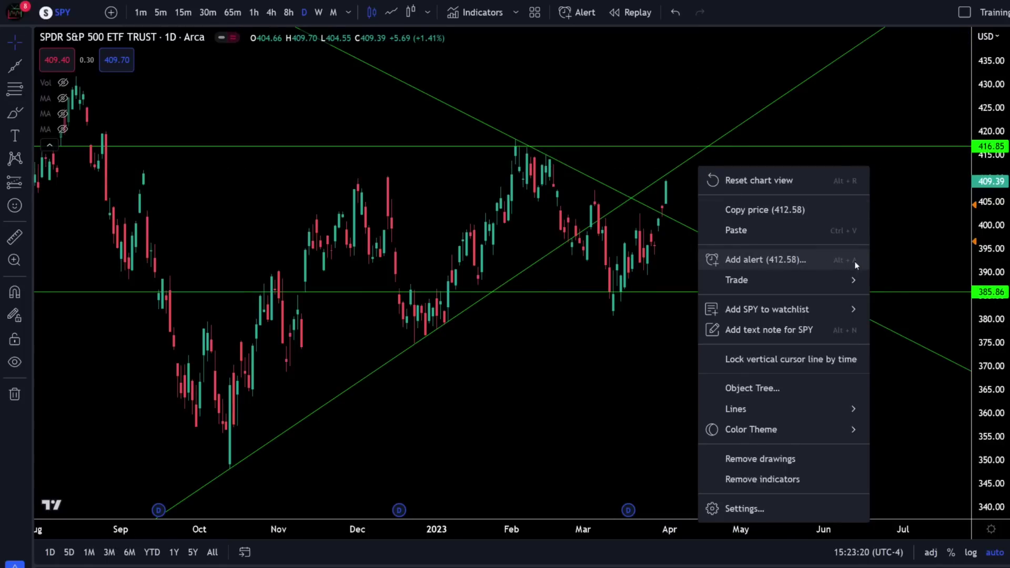
click(820, 260)
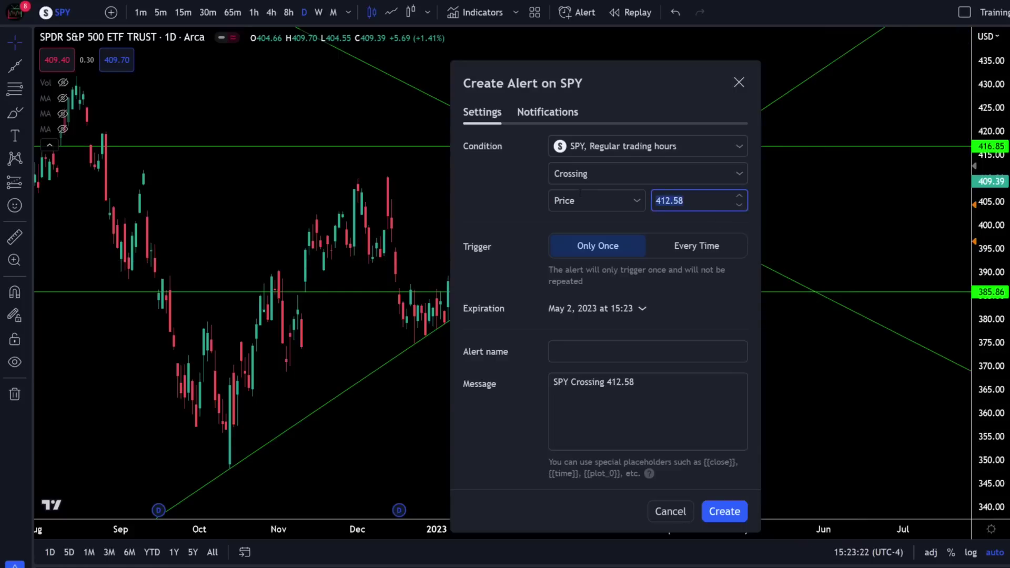
text(416.85)
click(725, 510)
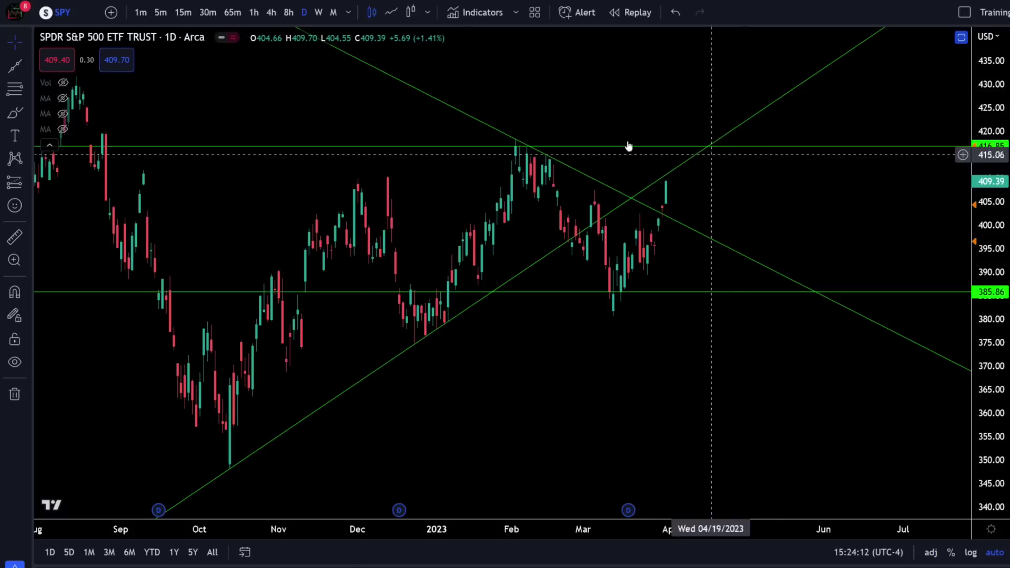
Switch the SPY chart to the 1h interval and show extended trading hours.
click(254, 12)
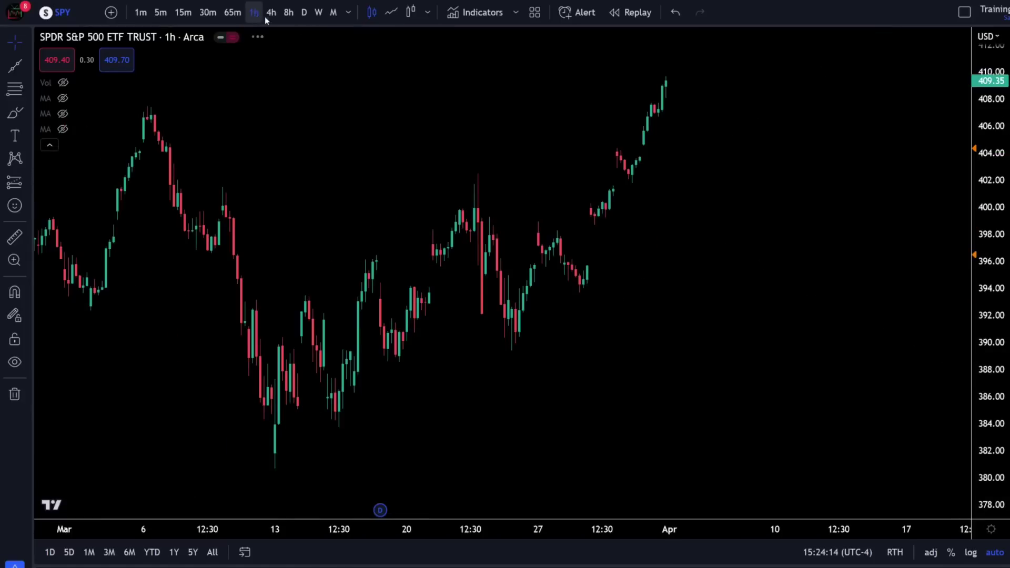
click(896, 556)
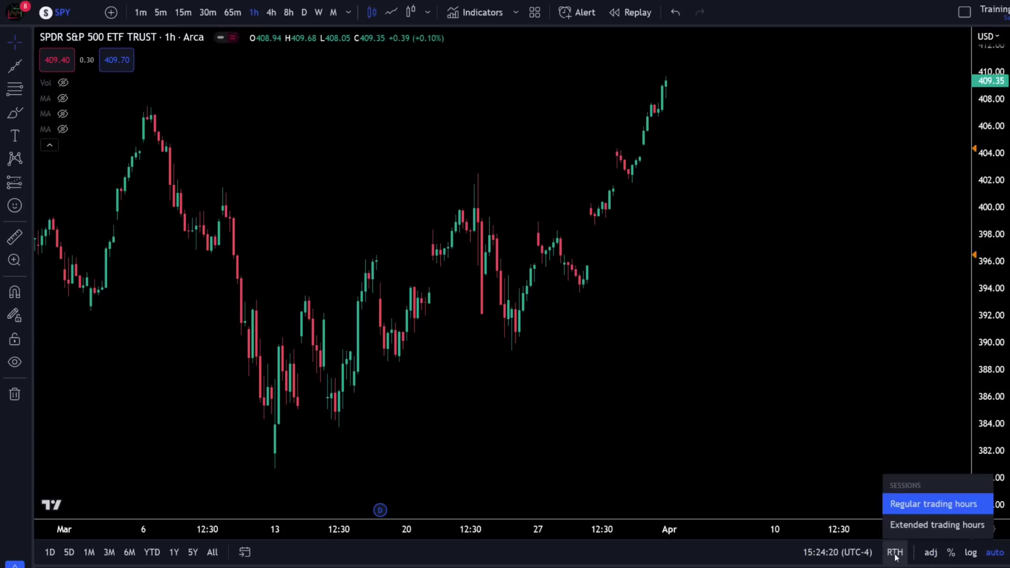
click(906, 526)
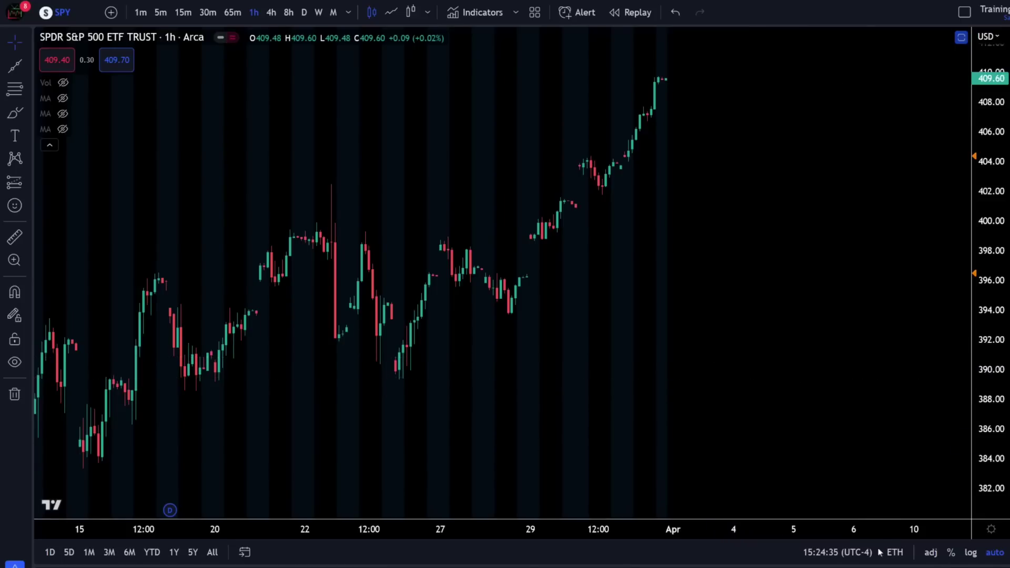
Set the SPY chart session to regular trading hours and switch it to the 1D interval.
click(896, 554)
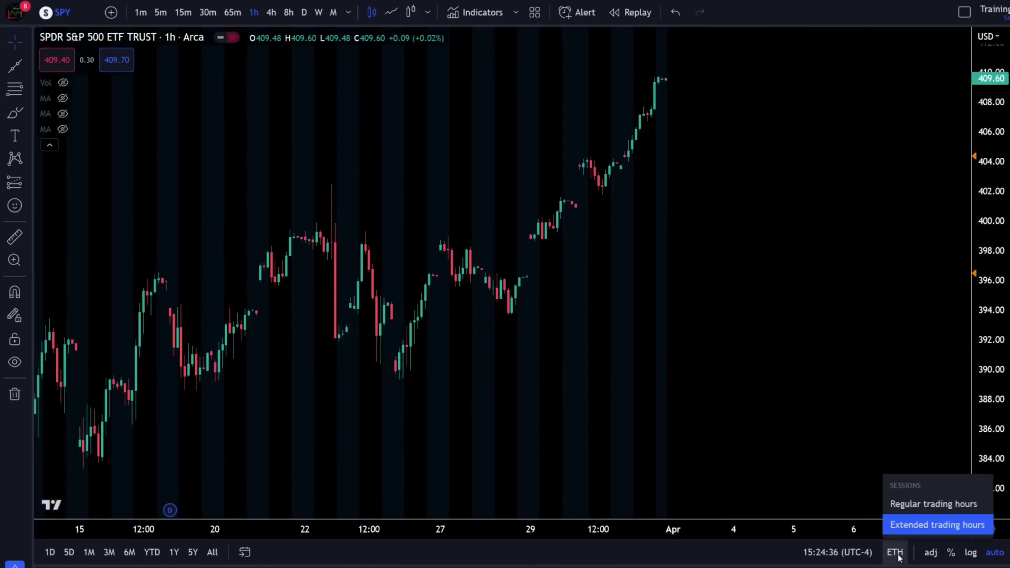
click(914, 505)
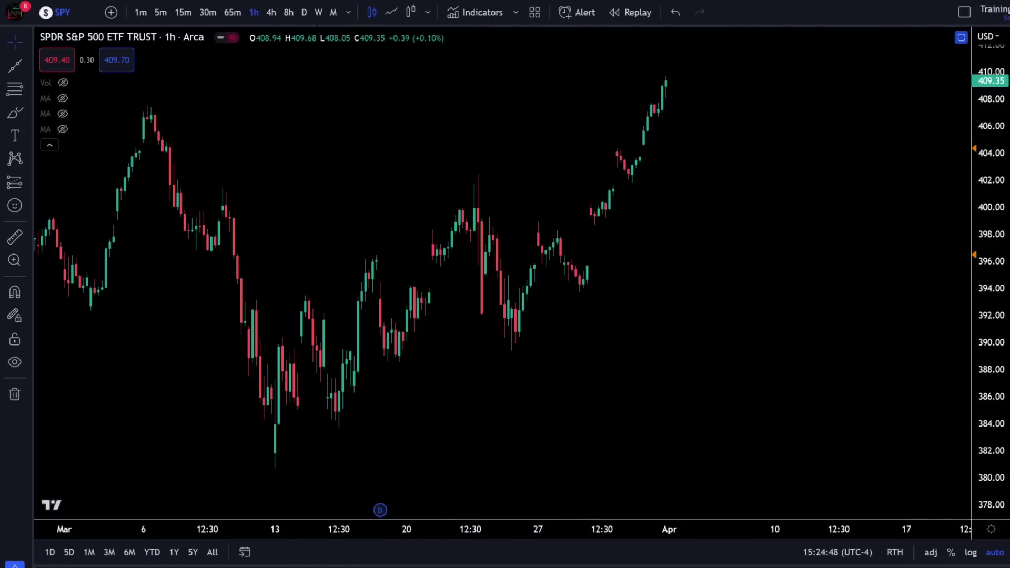
click(305, 12)
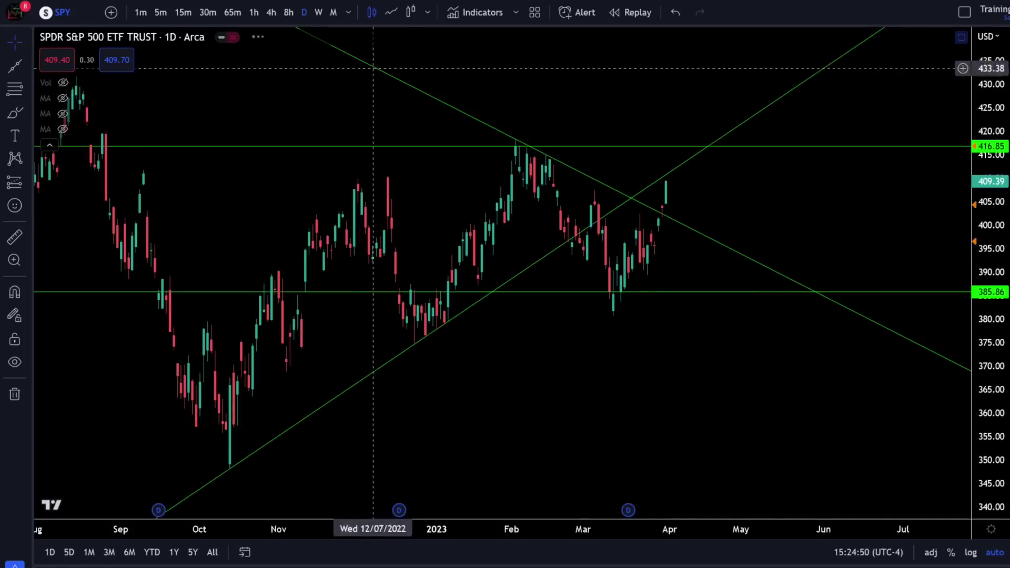
Turn on the logarithmic price scale and examine SPY on the weekly interval back to 2015.
click(971, 557)
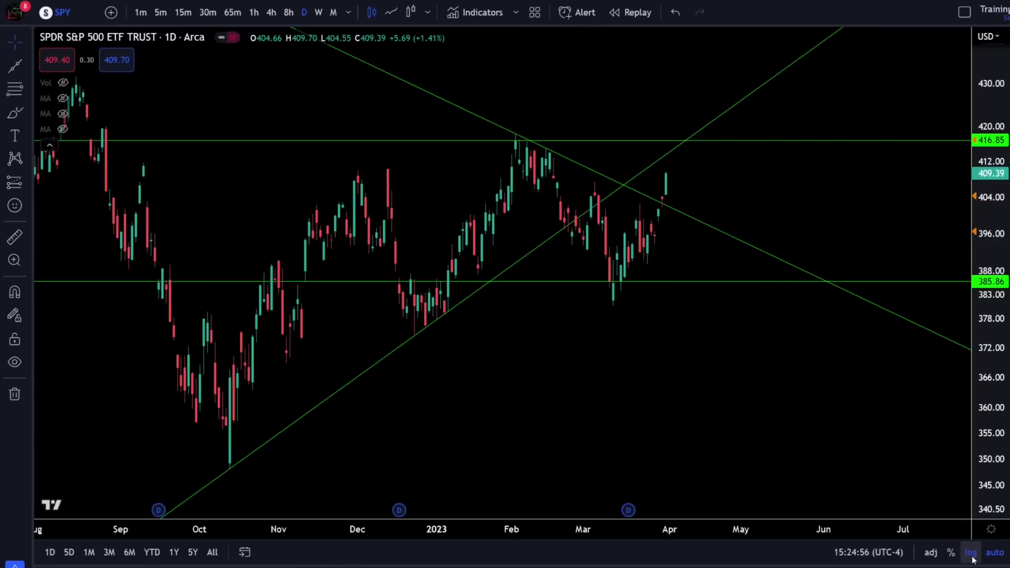
click(320, 13)
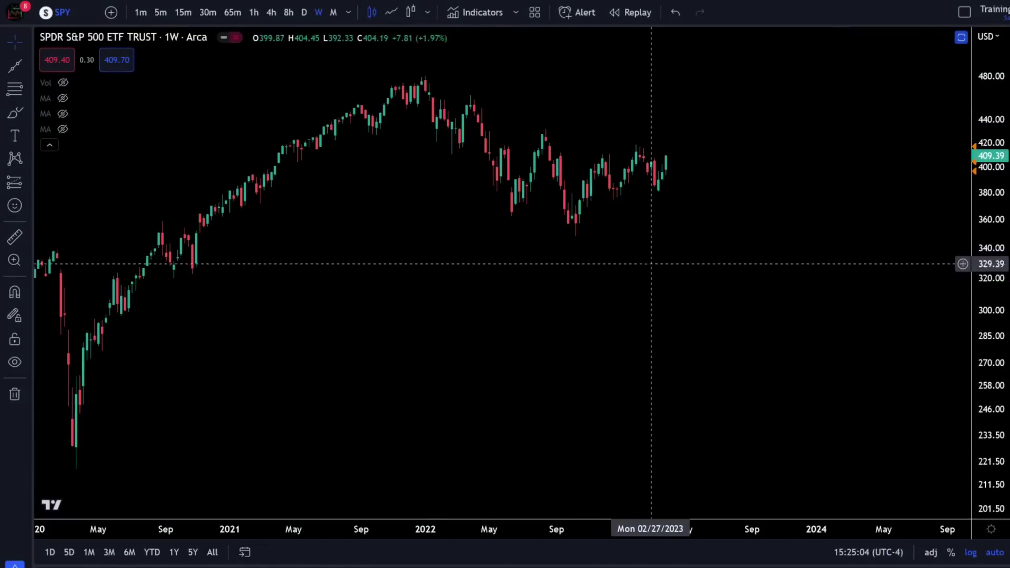
scroll(652, 264, down, 5)
scroll(800, 325, left, 5)
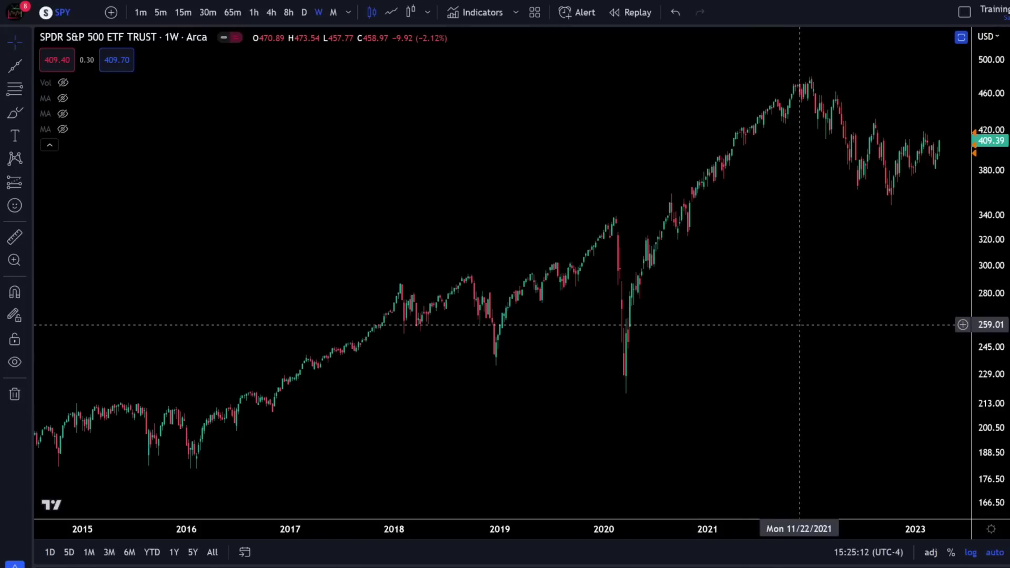
Compare the linear and logarithmic price scales on the weekly SPY chart, going back to before 2008.
click(971, 553)
scroll(776, 412, left, 5)
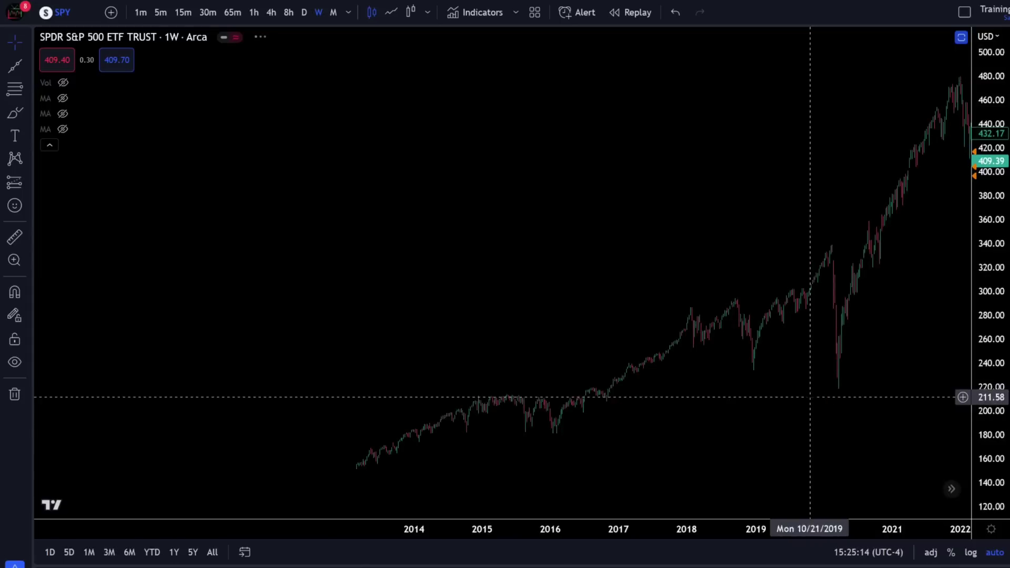
scroll(868, 412, down, 5)
scroll(869, 412, right, 2)
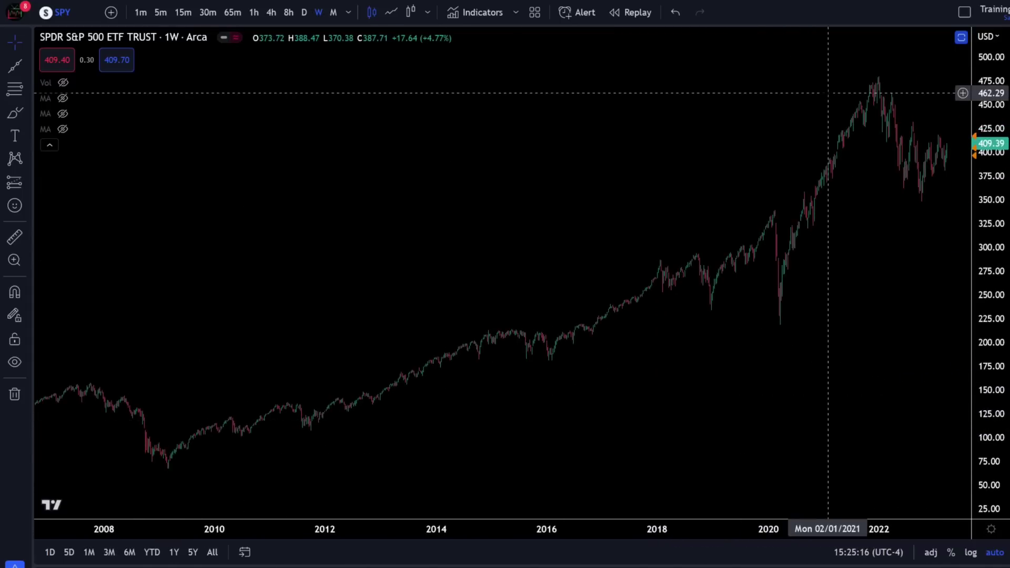
click(971, 552)
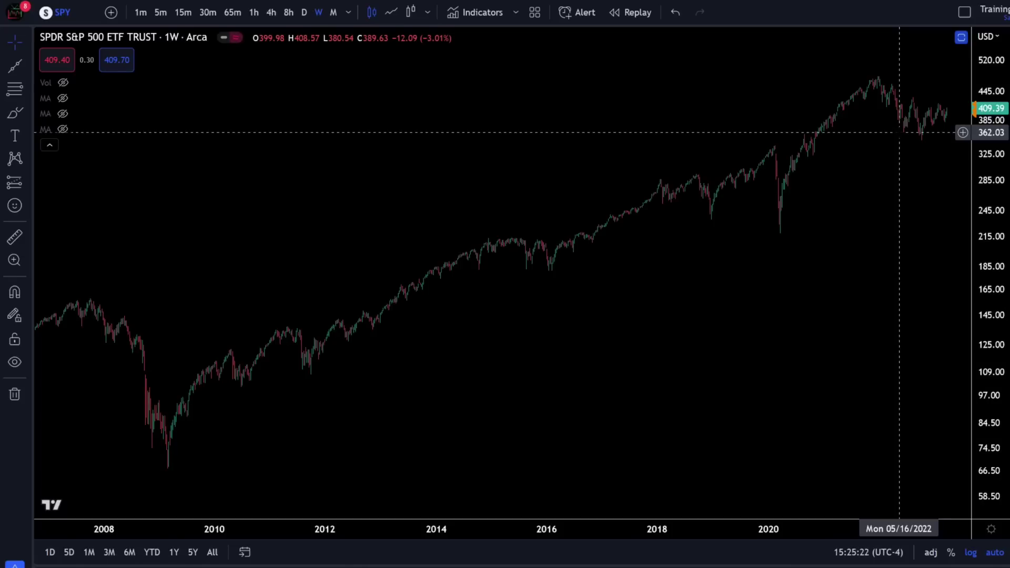
Return SPY to the daily interval with the logarithmic scale turned off.
click(304, 12)
click(970, 552)
scroll(805, 404, up, 5)
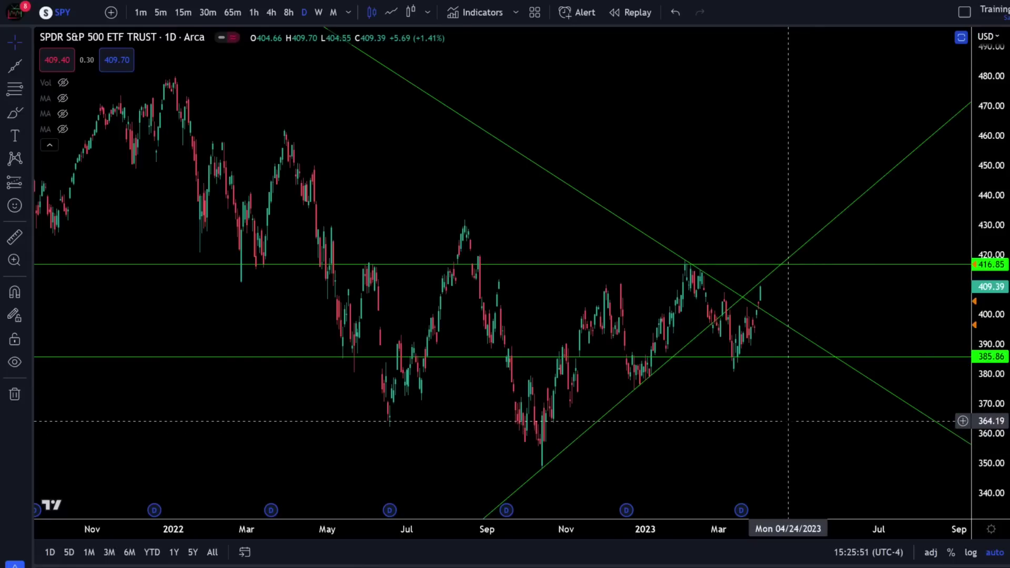
scroll(788, 421, up, 3)
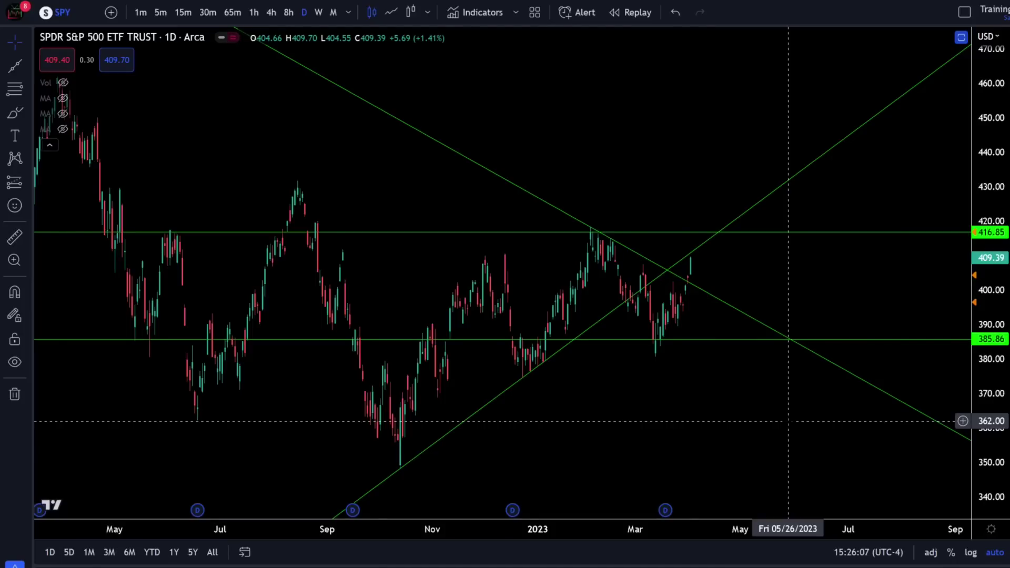
View SPY on custom intervals of 10 minutes and 2 hours.
text(10)
key(Return)
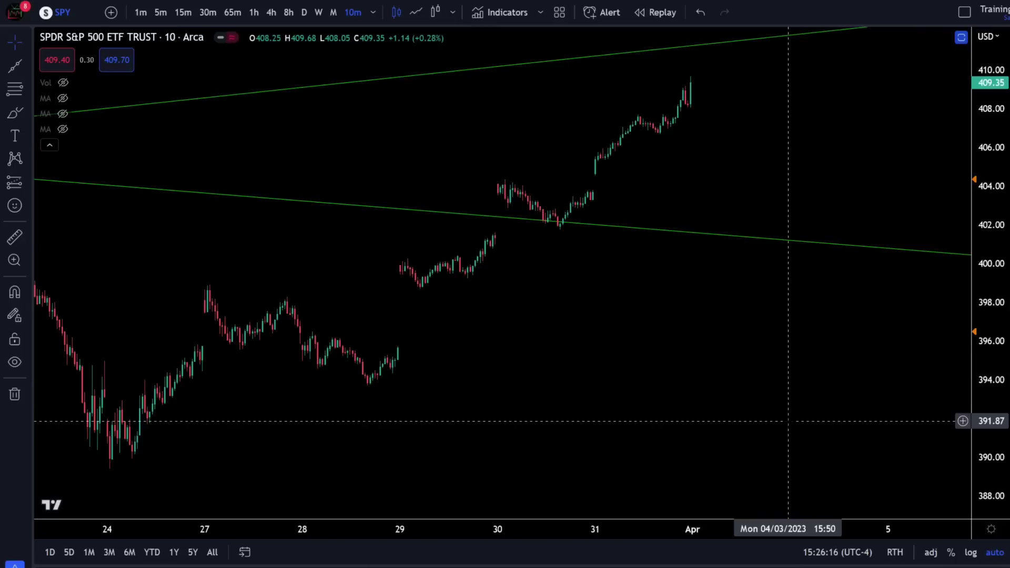
text(2)
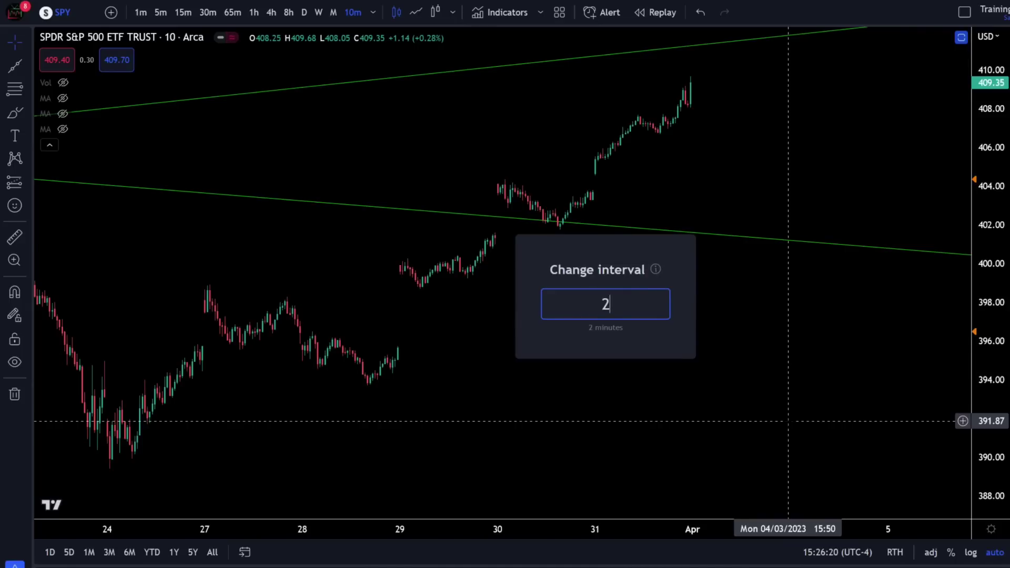
text(H)
key(Return)
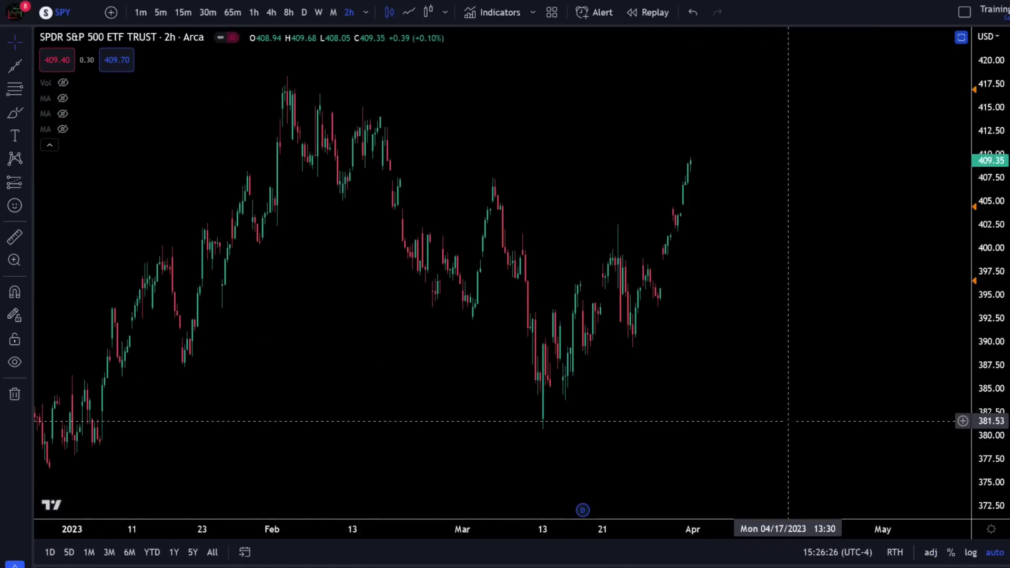
View SPY on a custom 3M interval and bring the chart back to 1D.
text(3)
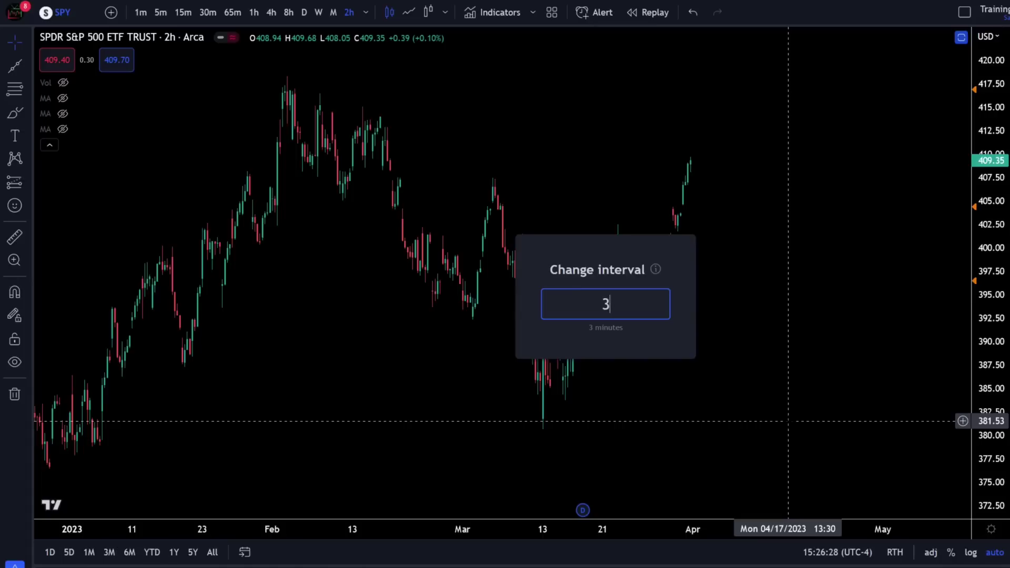
text(M)
key(Return)
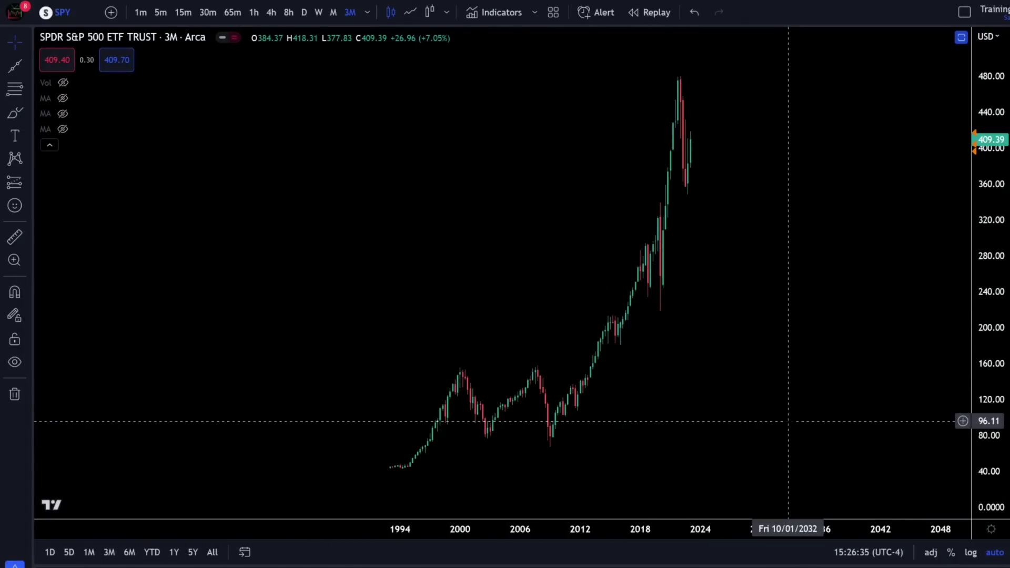
text(1D)
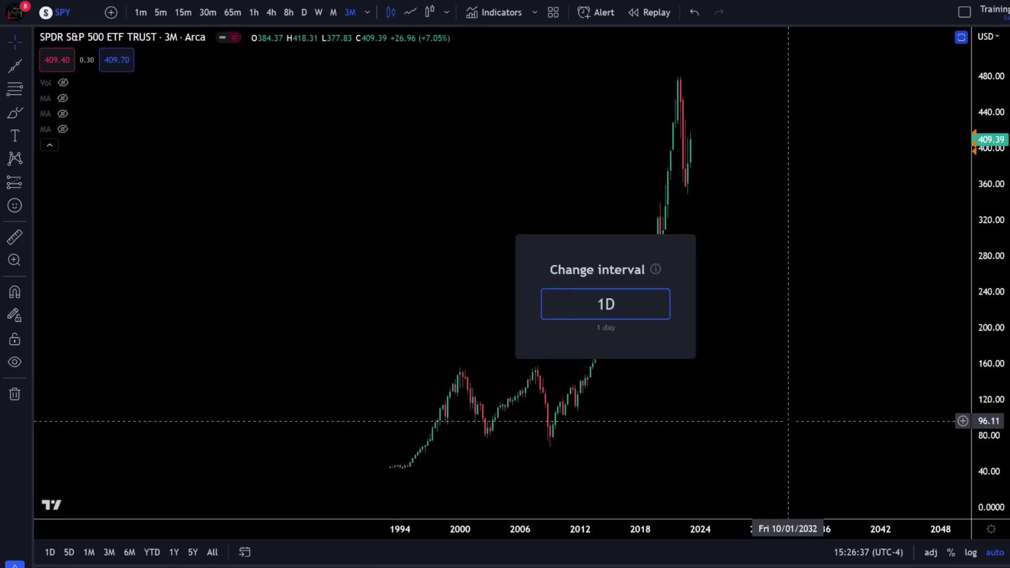
key(Return)
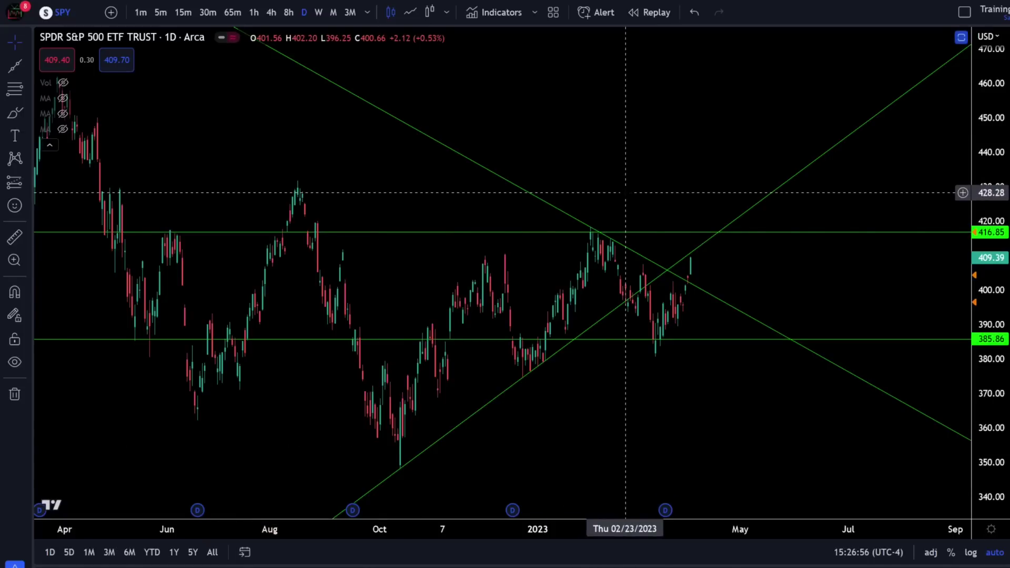
Go to the date 2008-04-02 on the daily SPY chart.
key(alt+g)
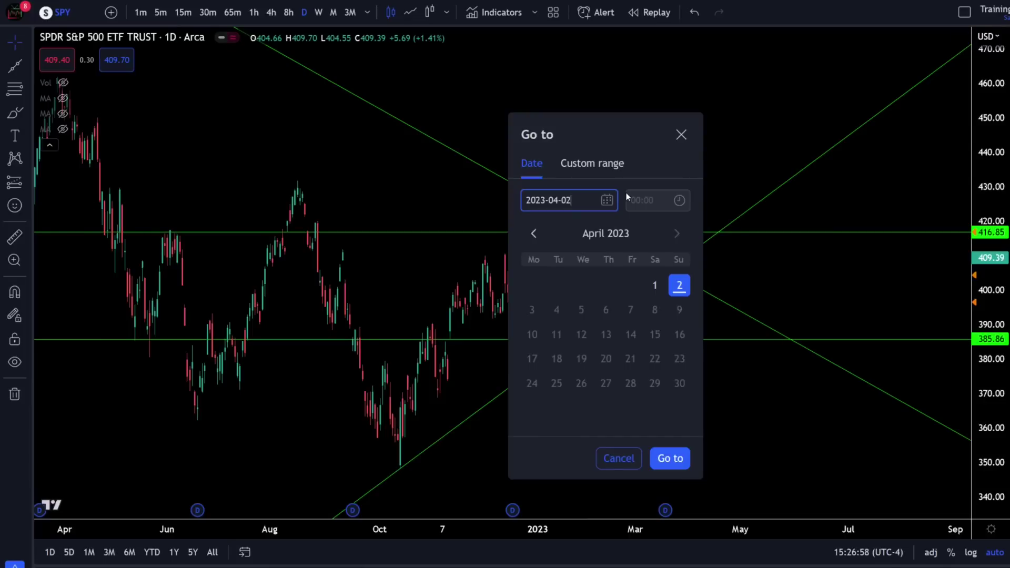
drag(547, 200, 535, 201)
text(08)
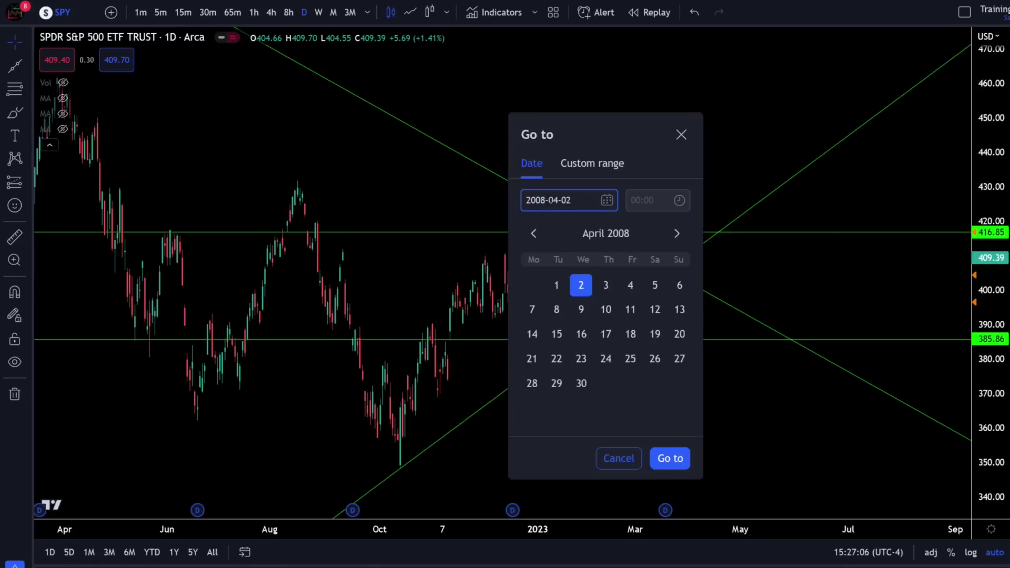
click(670, 459)
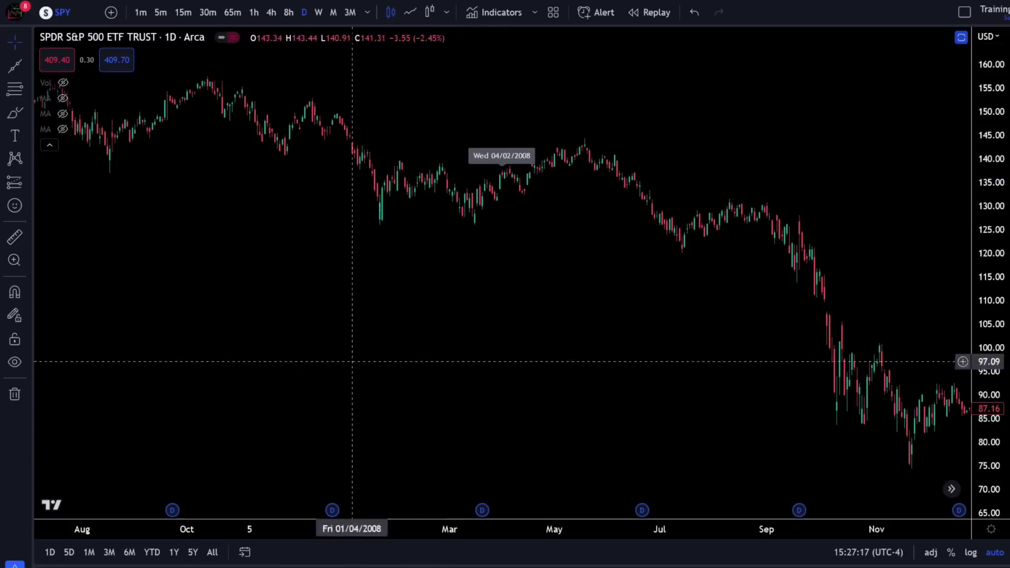
View SPY over the YTD, 1Y, 5Y and All date ranges and return to YTD.
click(152, 552)
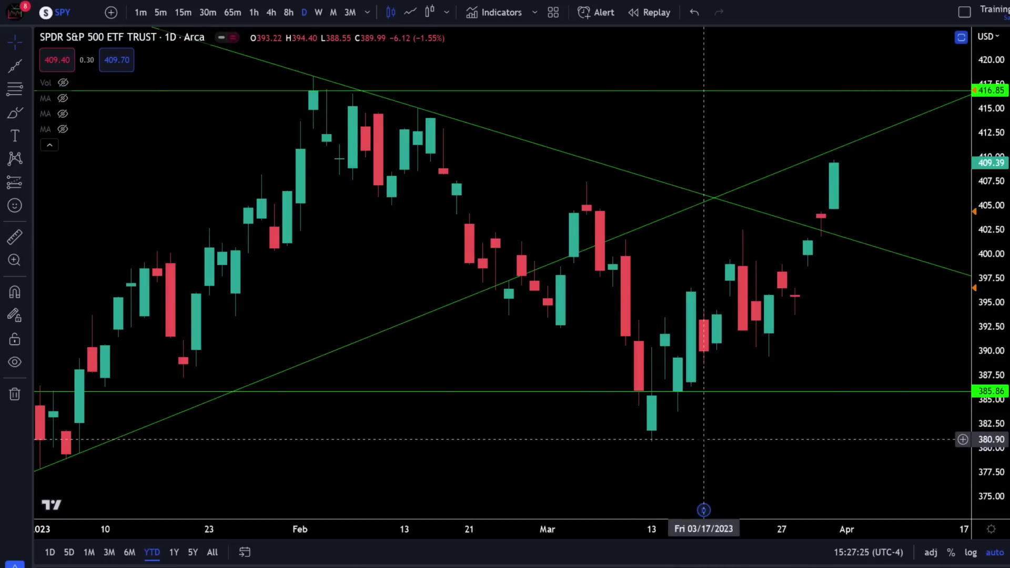
click(174, 553)
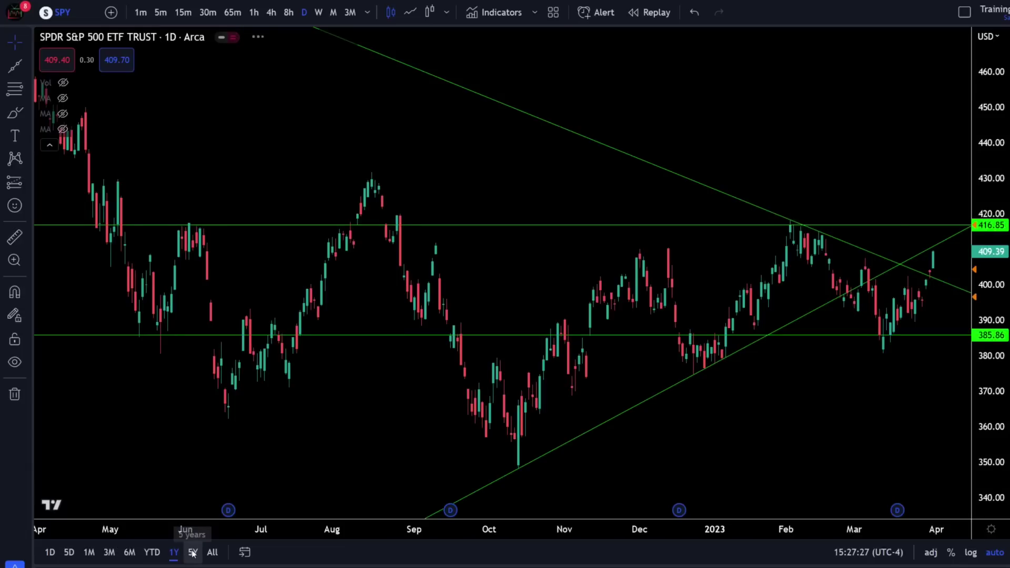
click(193, 553)
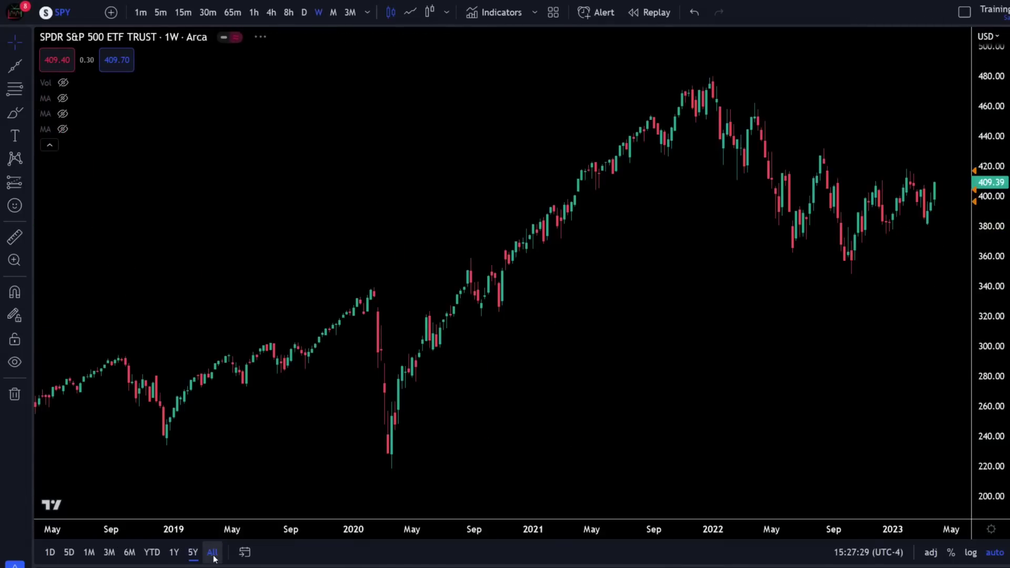
click(213, 554)
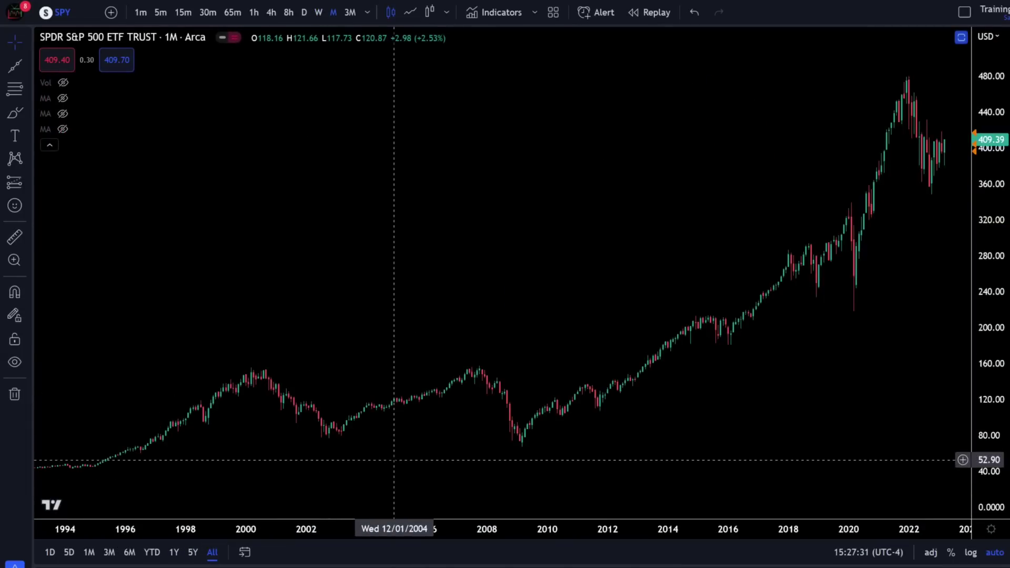
click(152, 553)
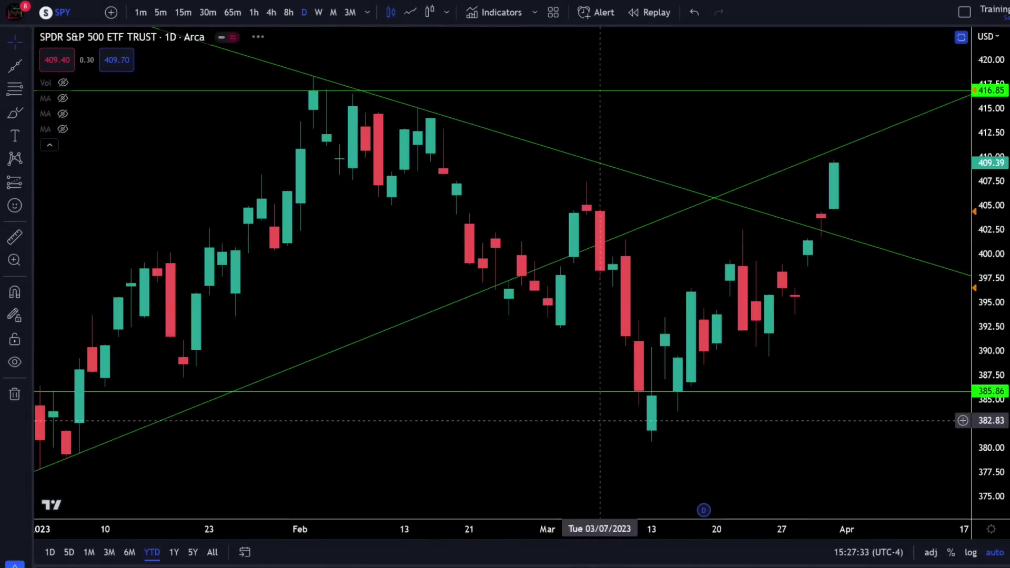
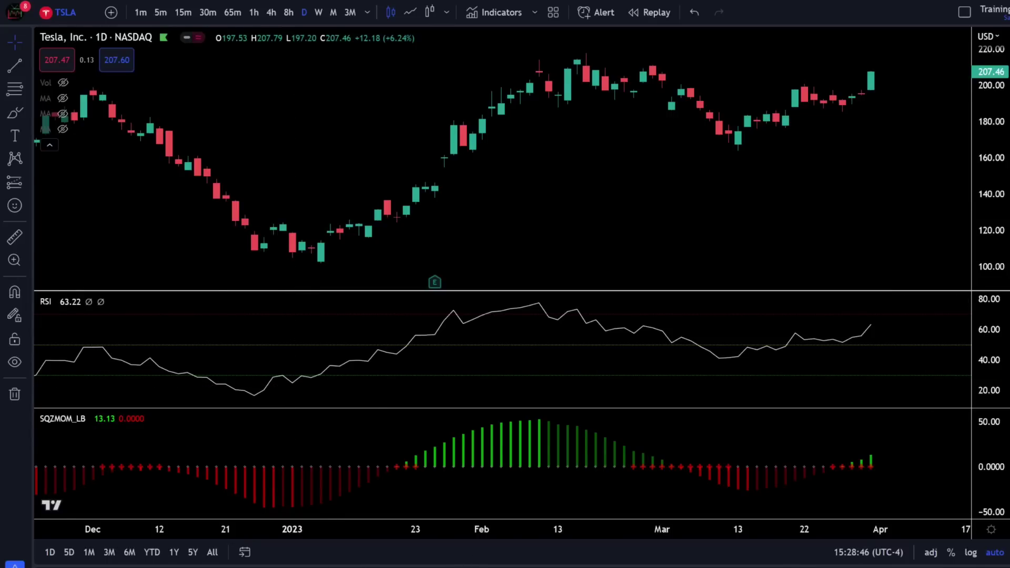
Draw a trend line under the TSLA RSI lows from 12/27/2022 to 01/04/2023.
click(27, 68)
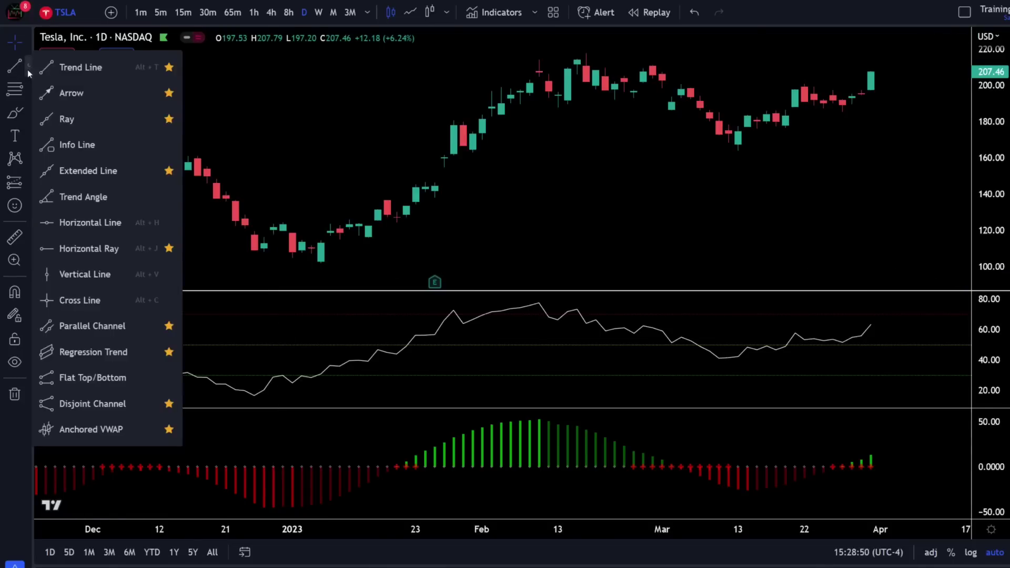
click(76, 74)
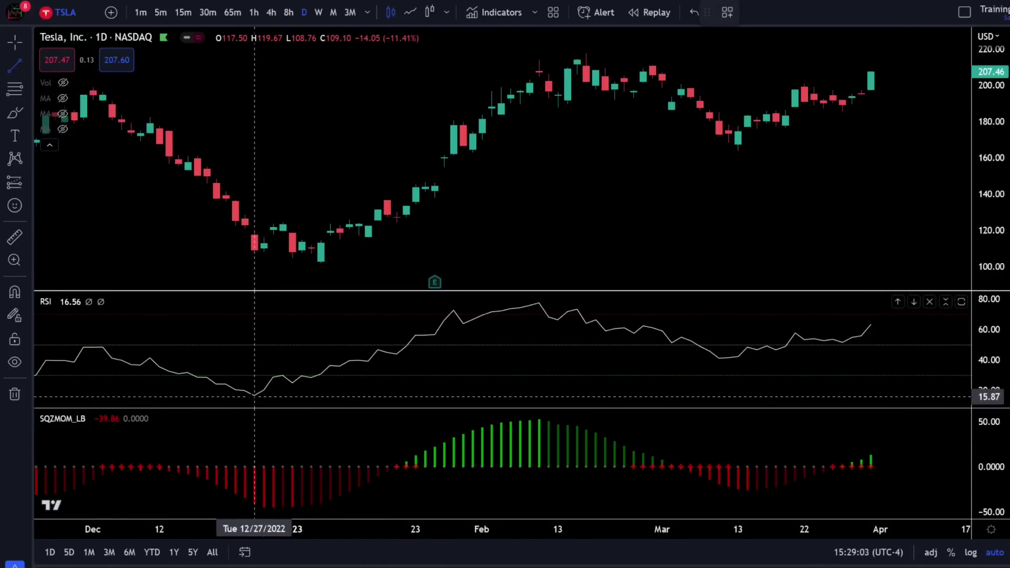
click(255, 397)
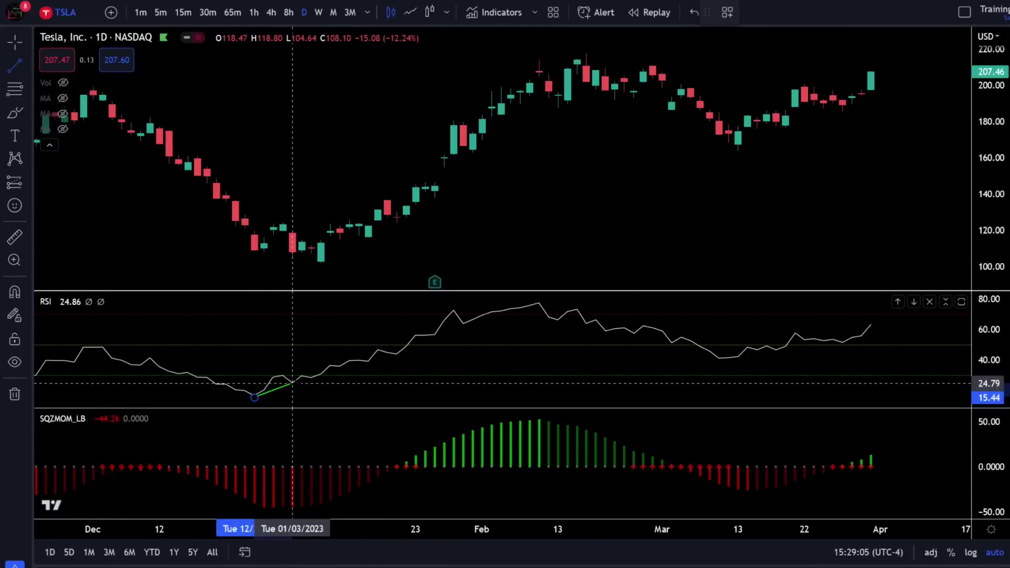
click(302, 384)
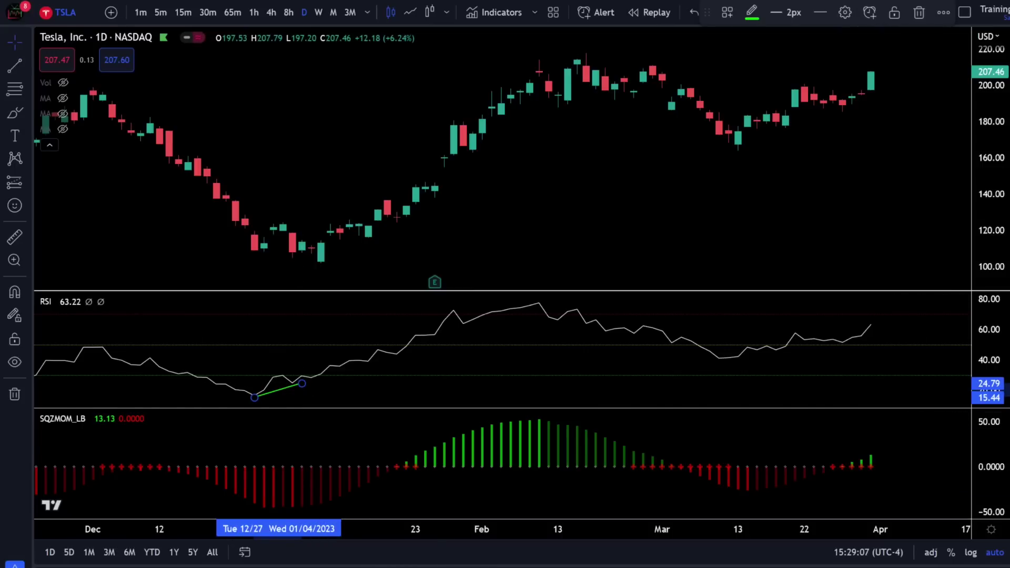
Draw a second trend line along the TSLA price lows from 12/27/2022 to 01/09/2023.
key(alt+t)
click(254, 251)
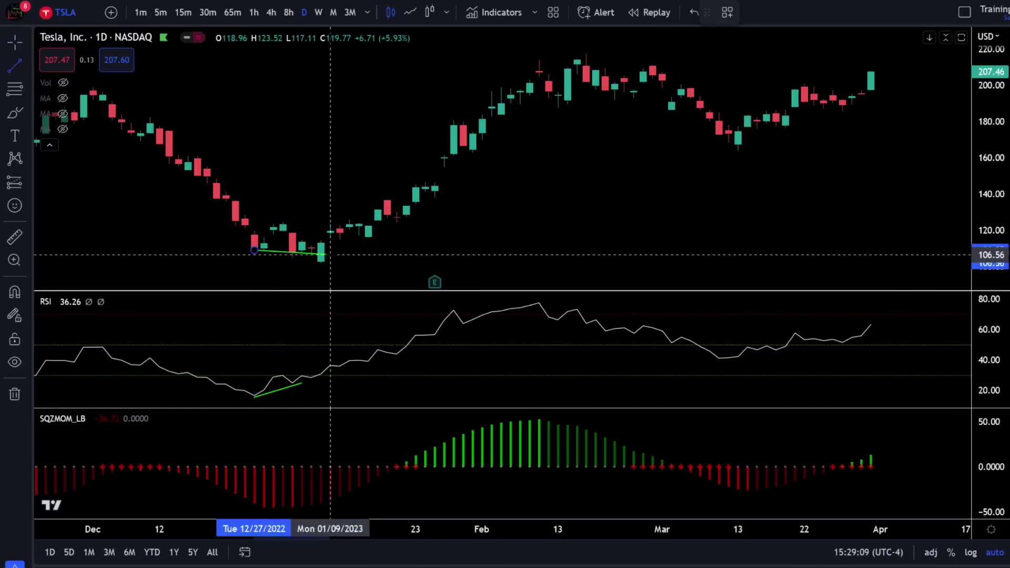
click(330, 257)
click(323, 247)
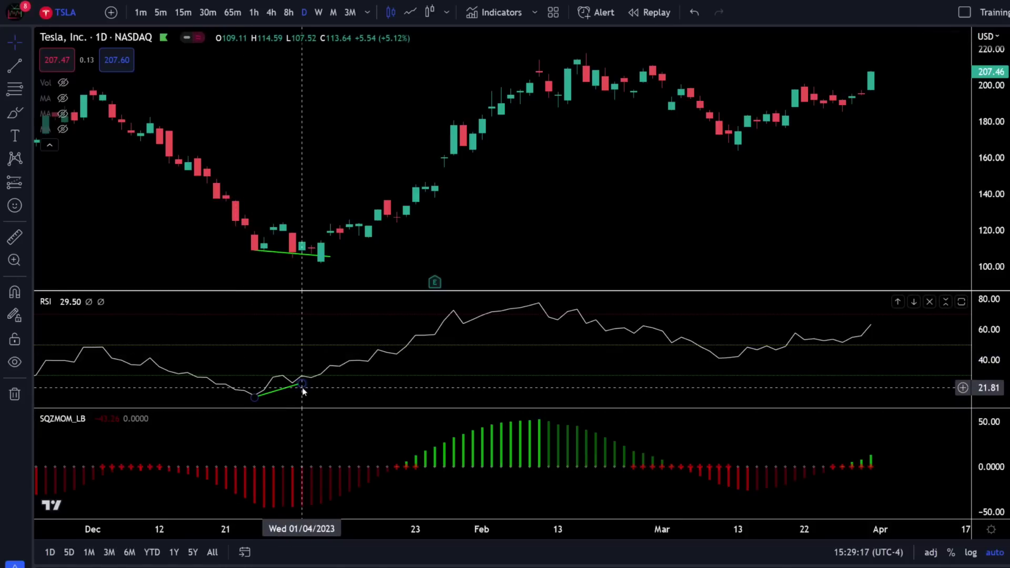
Extend the end of the RSI trend line to 01/09/2023 and turn off its visibility on weekly intervals.
drag(304, 384, 330, 376)
click(330, 265)
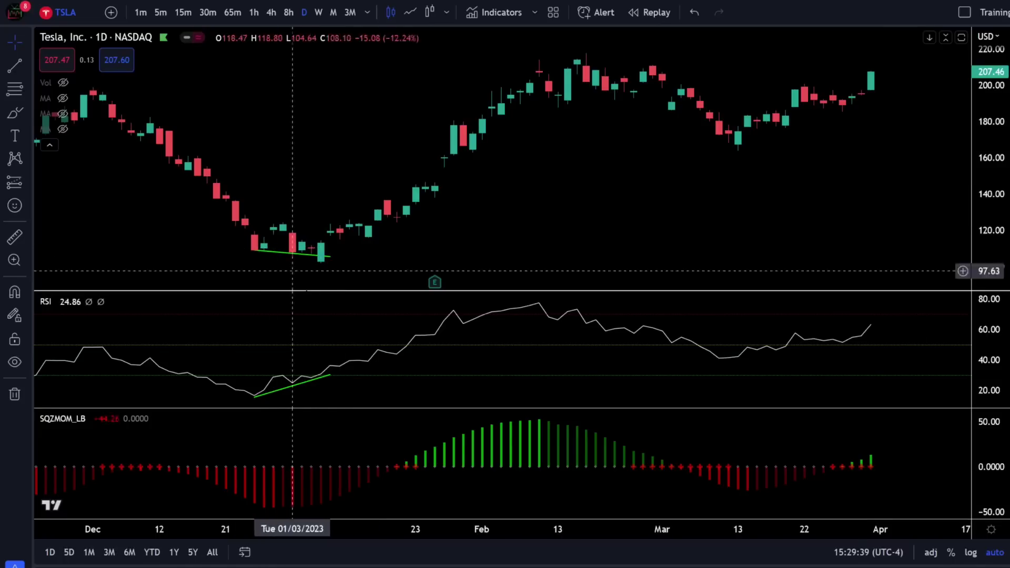
click(304, 388)
double_click(304, 388)
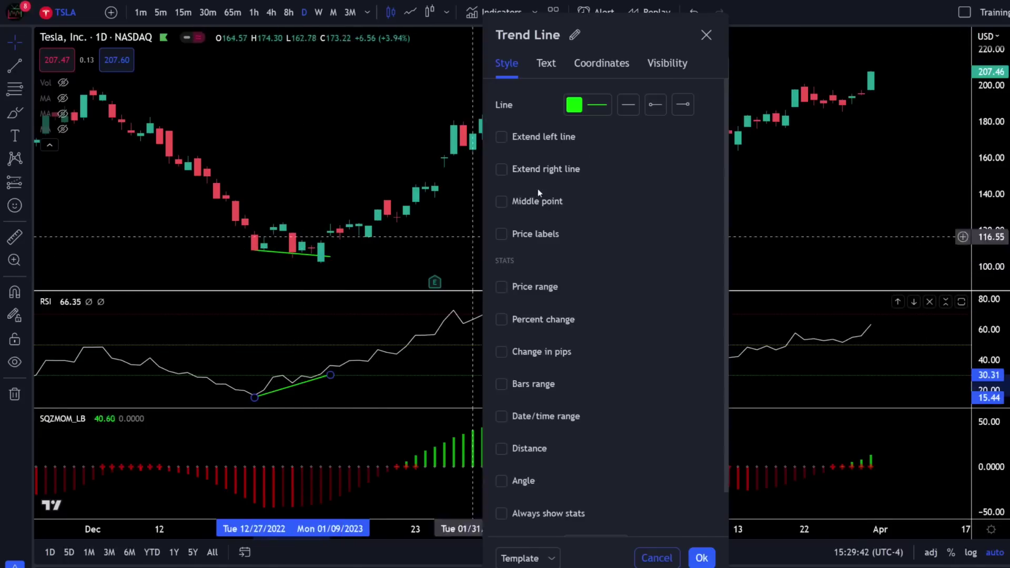
click(669, 68)
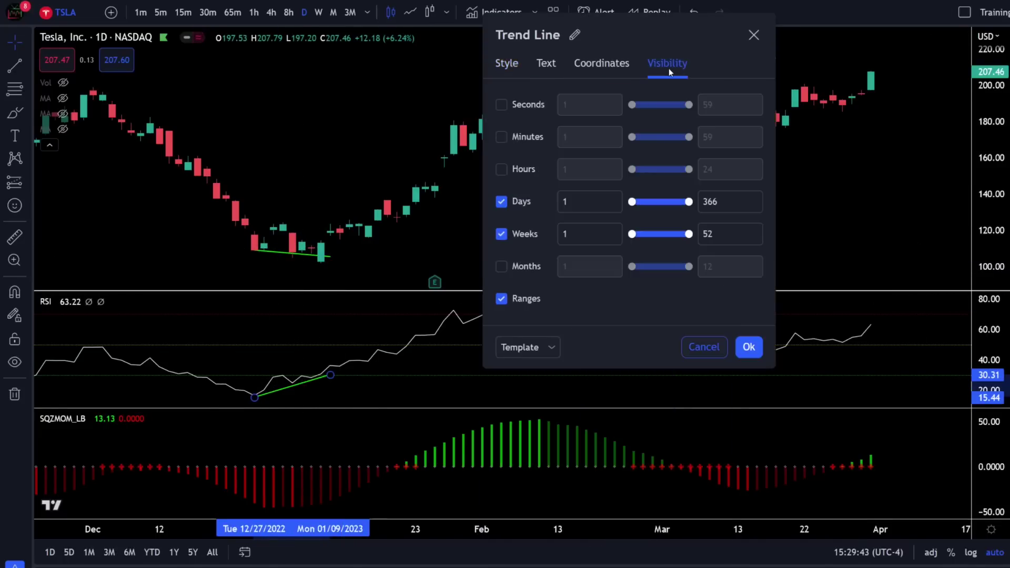
click(501, 235)
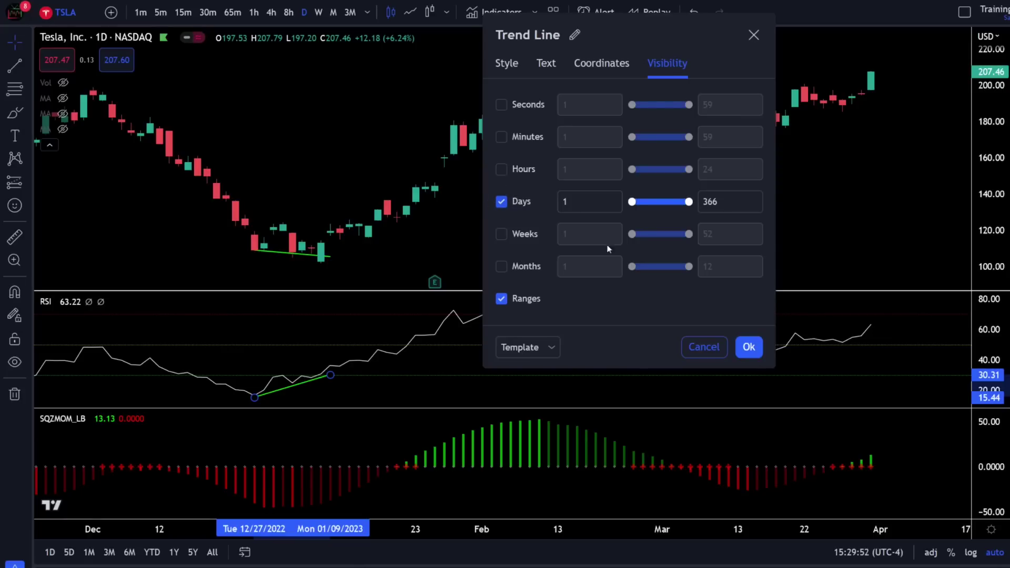
click(752, 347)
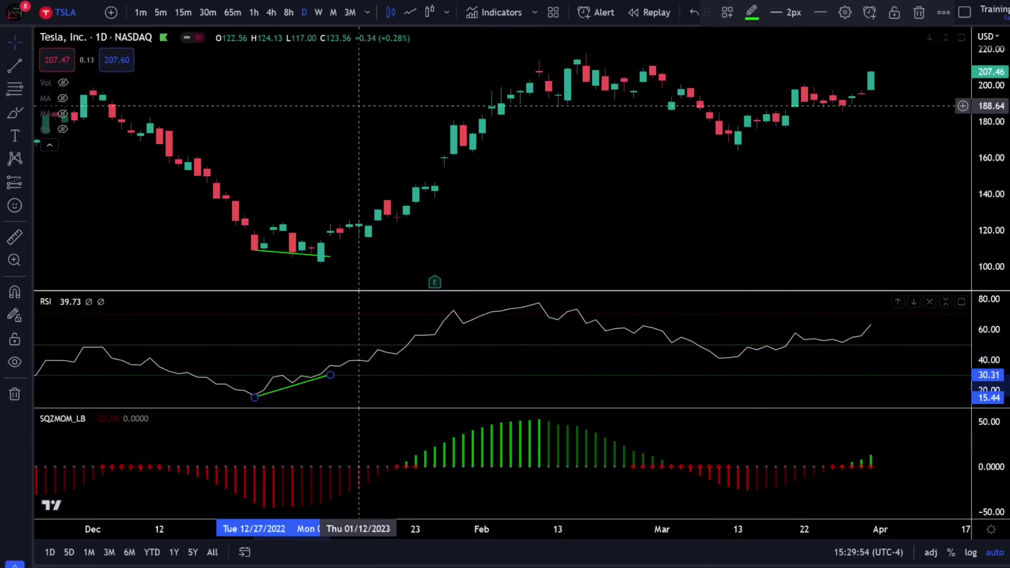
On the weekly TSLA chart, turn off weekly visibility for the trend line under the price lows, and return to the daily chart.
click(319, 12)
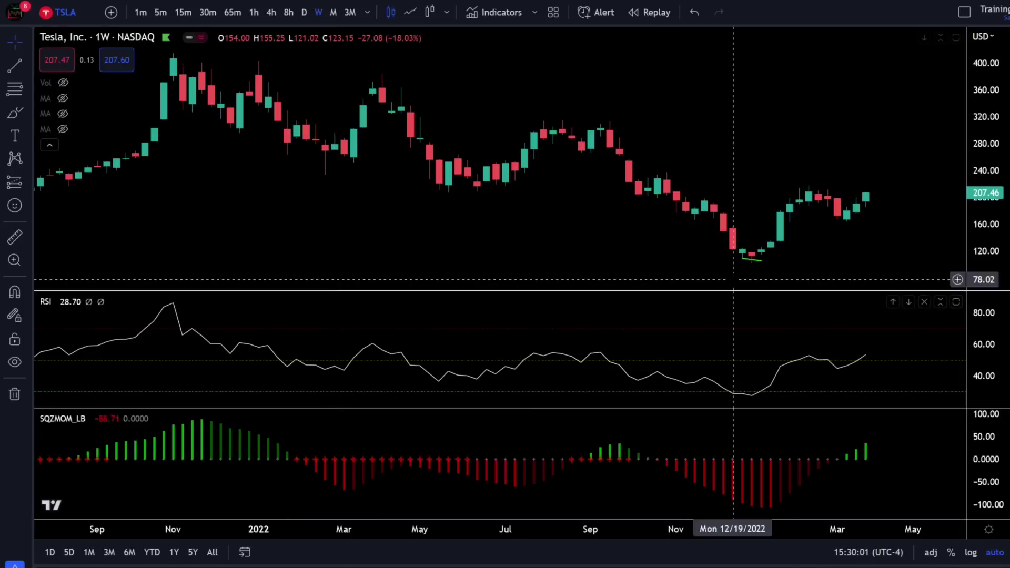
click(752, 261)
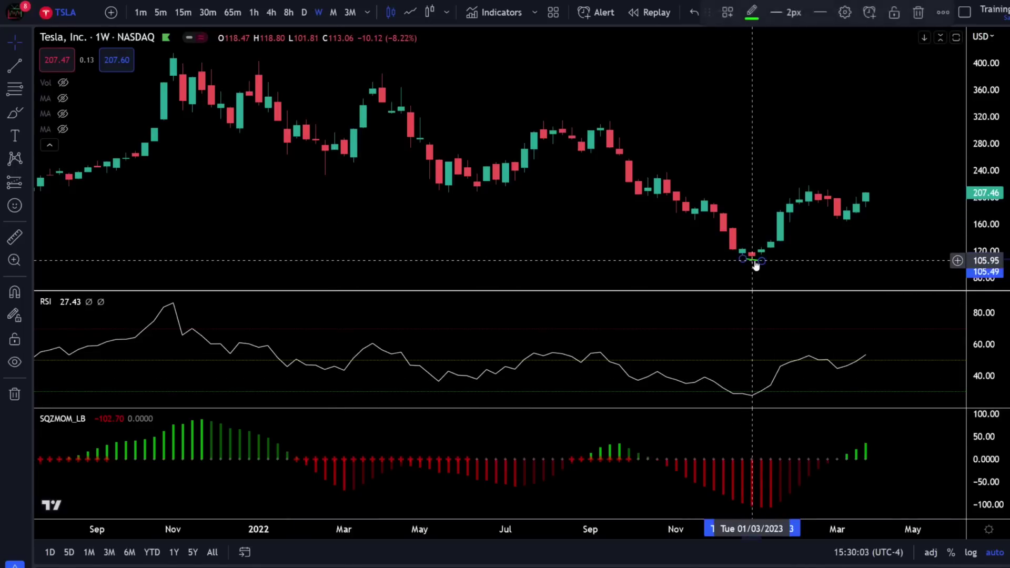
double_click(756, 265)
click(478, 340)
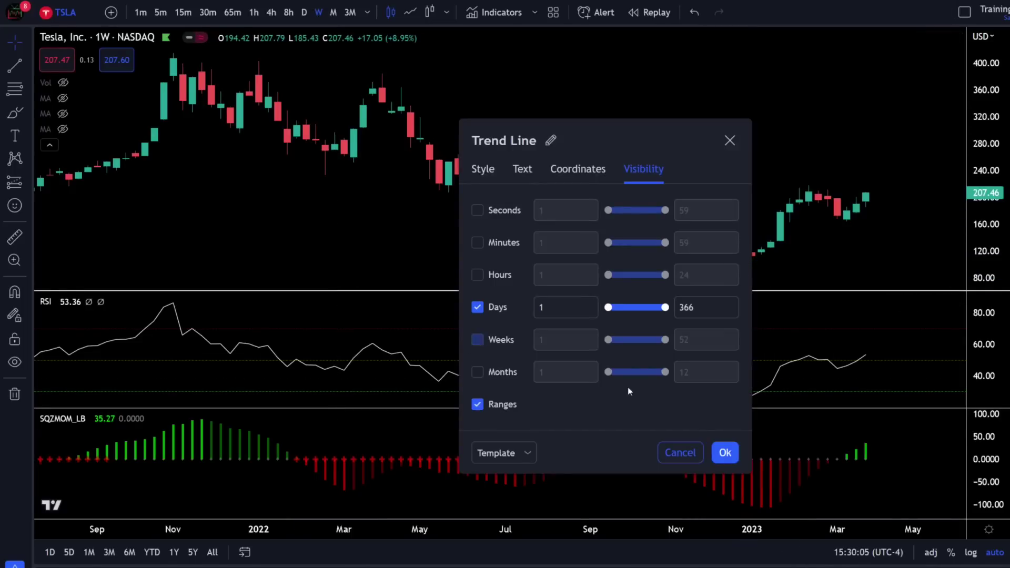
click(725, 453)
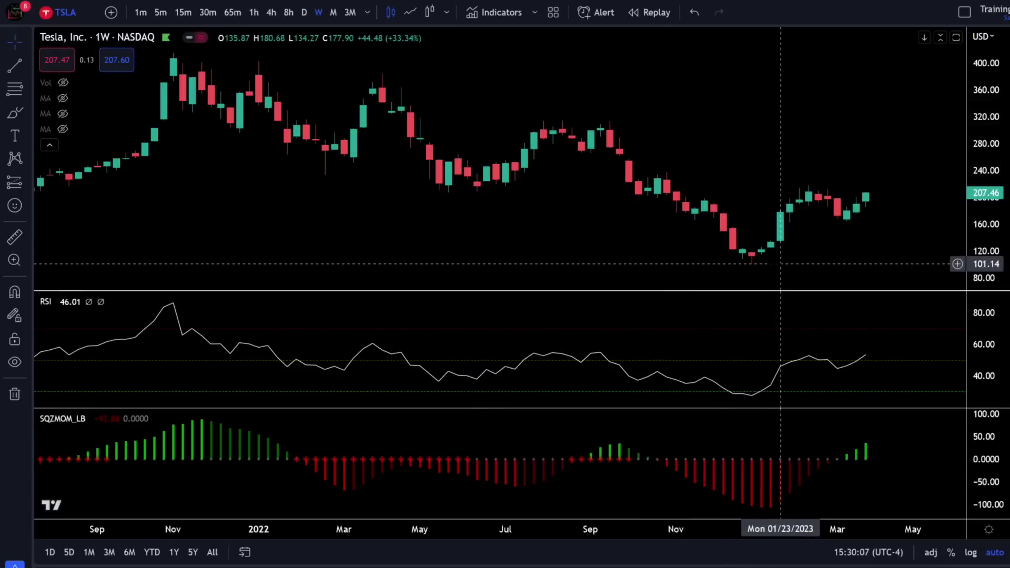
key(d)
key(Return)
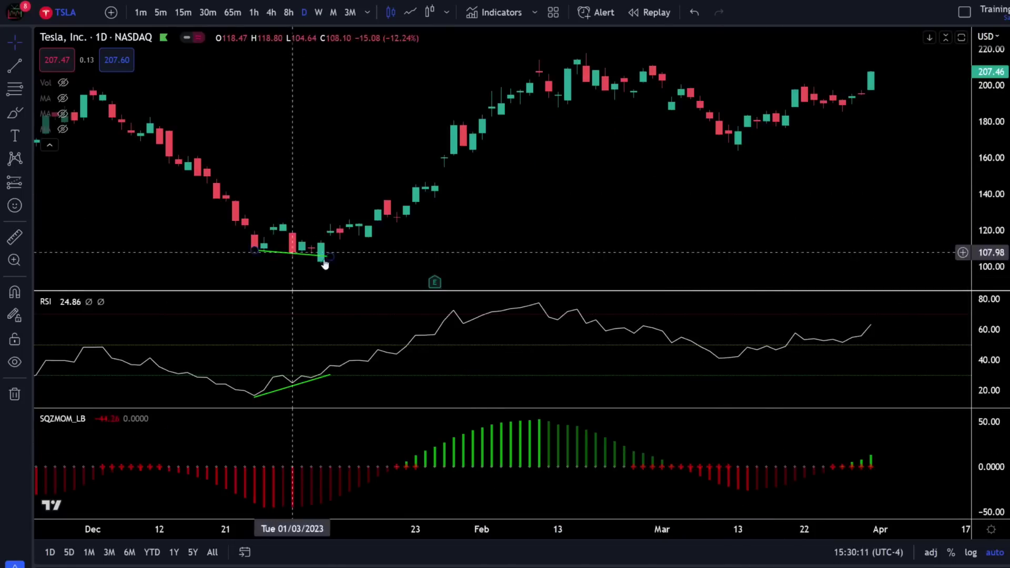